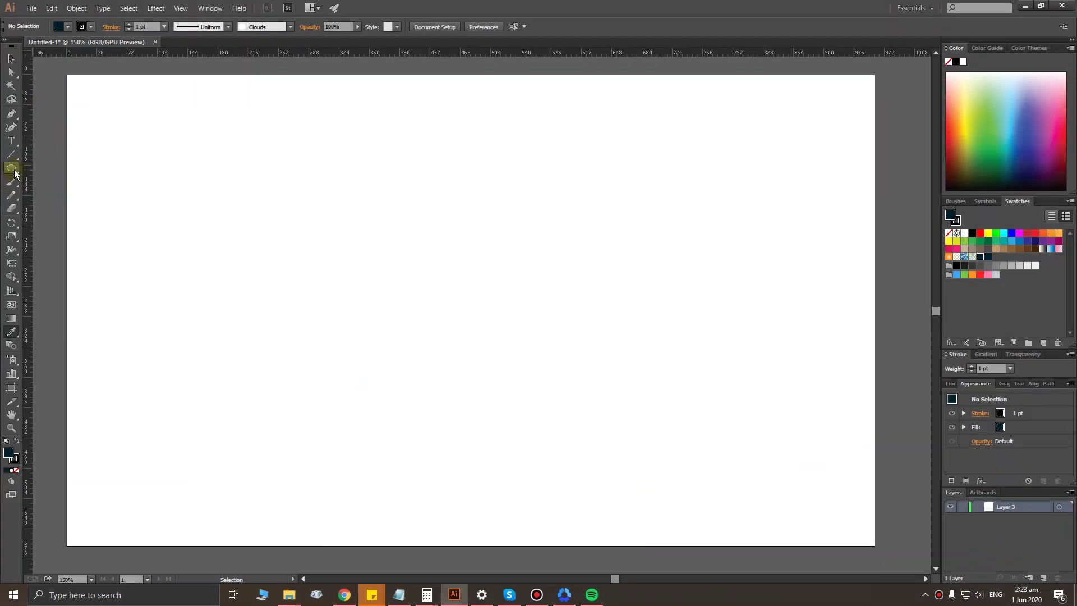
Step: Cover the whole artboard with a dark navy rectangle and lock its layer
{"action": "left_click", "coordinate": [11, 168]}
{"action": "left_click", "coordinate": [47, 168]}
{"action": "left_click_drag", "start_coordinate": [67, 76], "coordinate": [875, 546]}
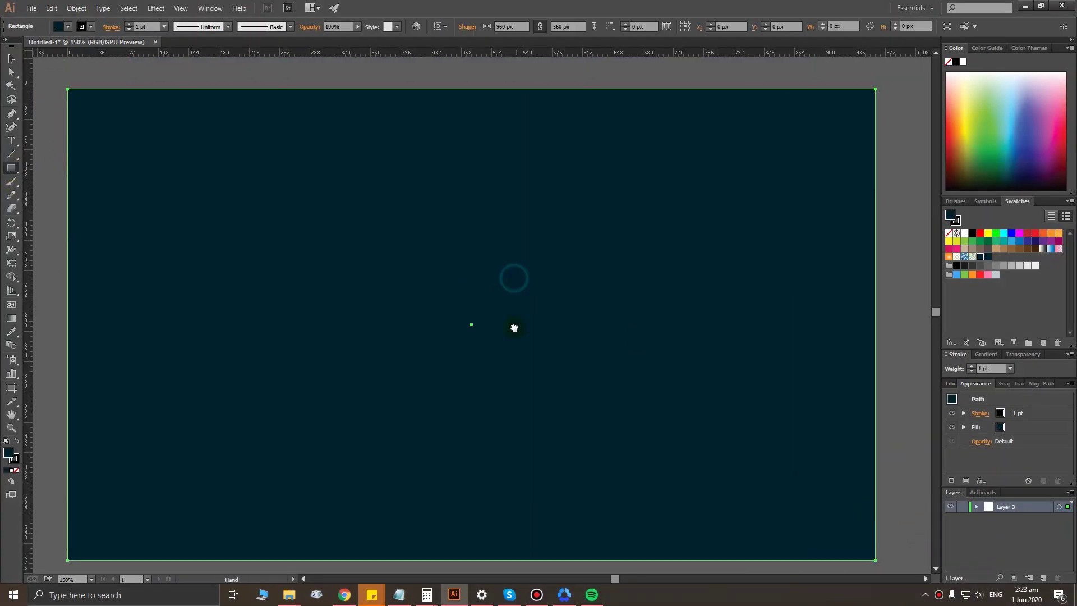
{"action": "left_click_drag", "start_coordinate": [514, 328], "coordinate": [507, 321]}
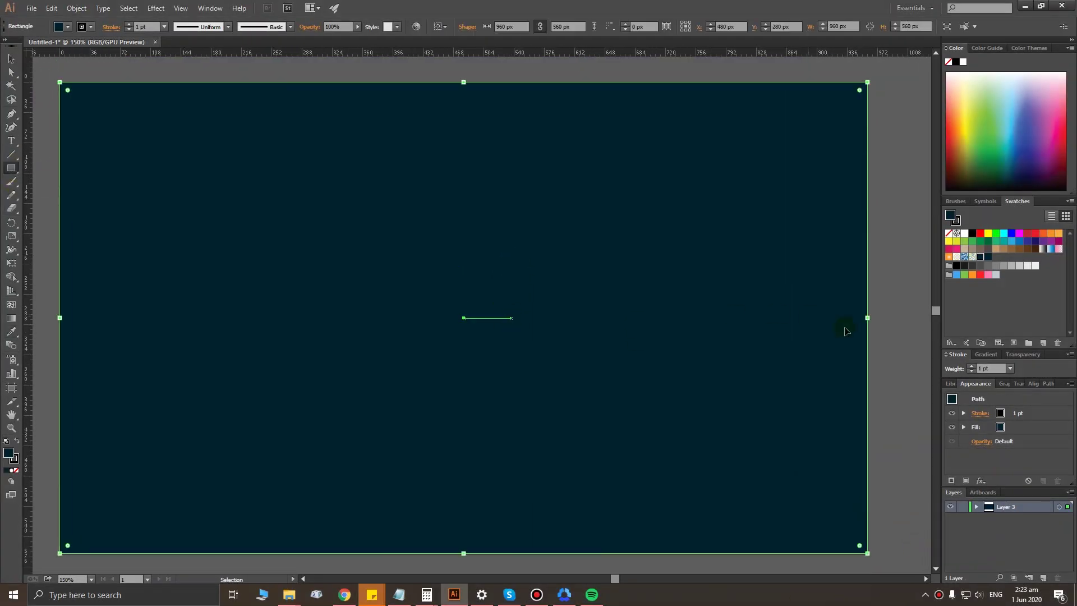
{"action": "left_click", "coordinate": [965, 507]}
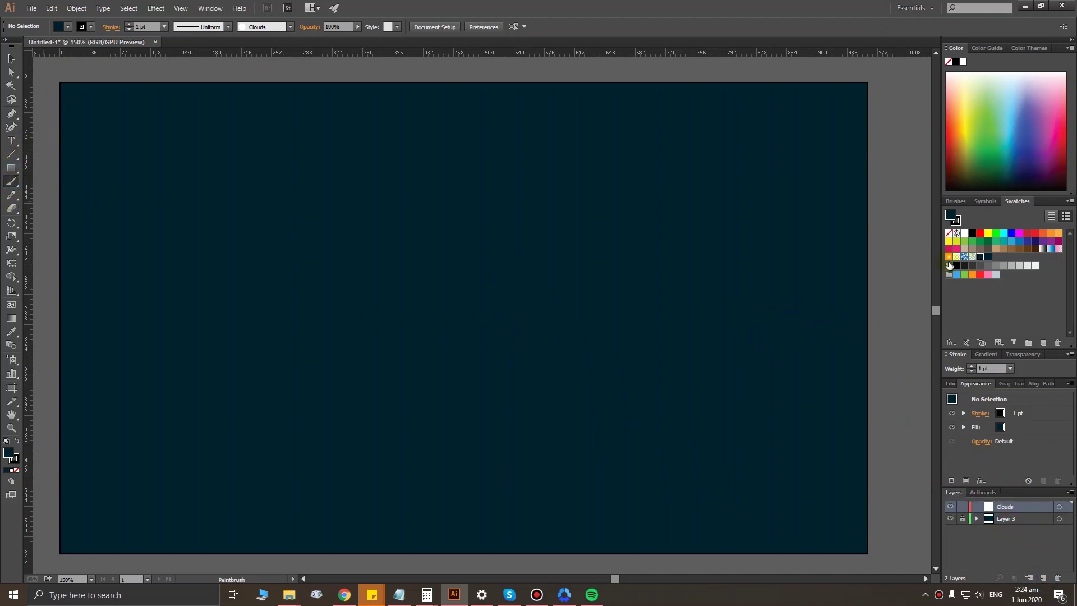
Step: Paint a row of white bubbly clouds with the circle scatter brush
{"action": "left_click", "coordinate": [203, 9]}
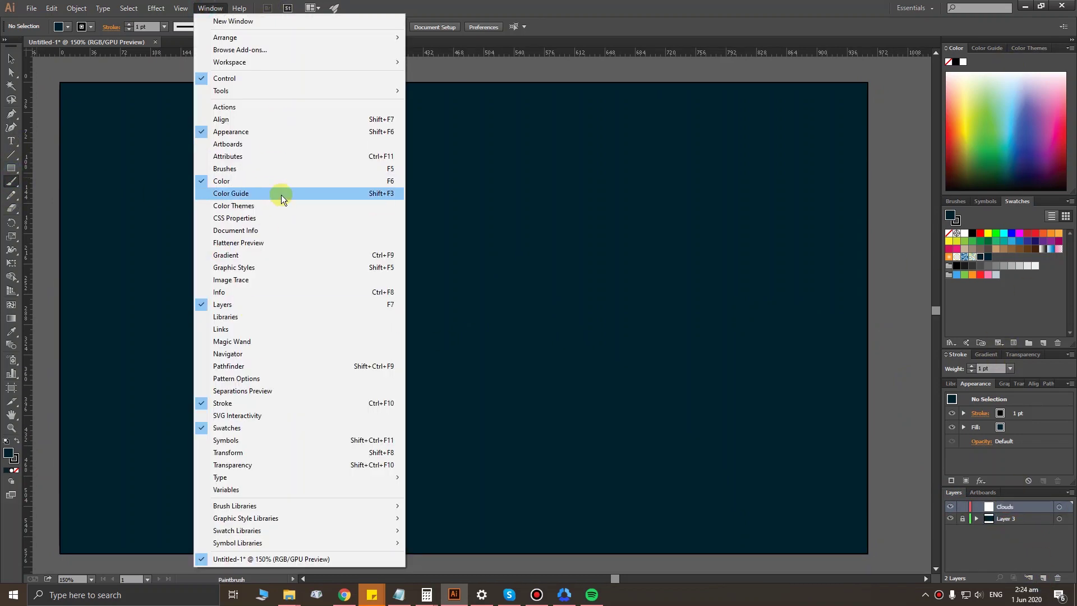
{"action": "left_click", "coordinate": [270, 168]}
{"action": "mouse_move", "coordinate": [537, 241]}
{"action": "left_mouse_down"}
{"action": "mouse_move", "coordinate": [658, 233]}
{"action": "mouse_move", "coordinate": [657, 223]}
{"action": "left_mouse_up"}
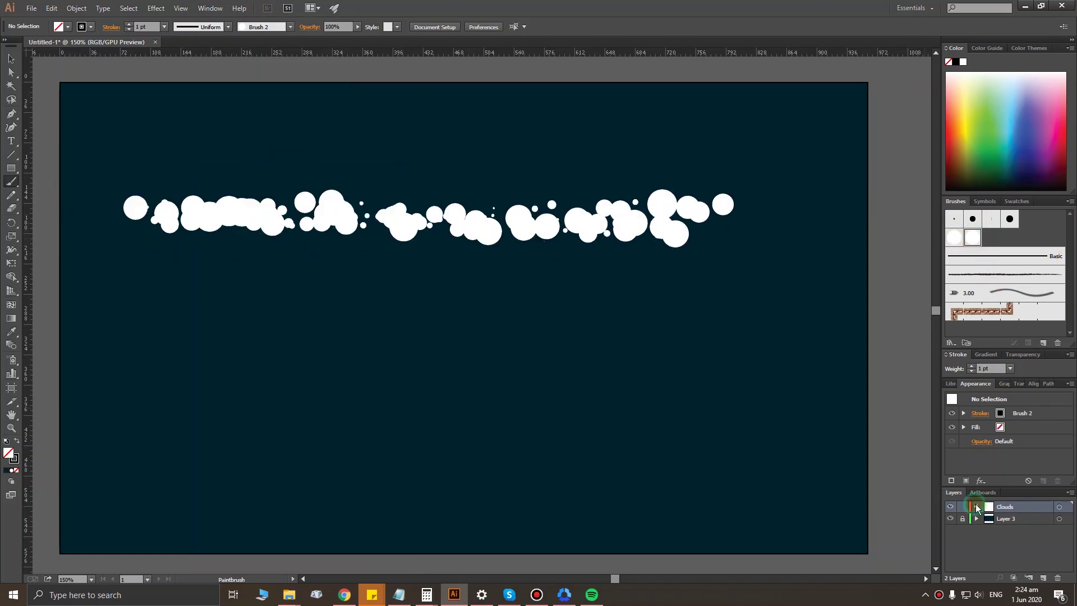
{"action": "key", "text": "ctrl+z"}
{"action": "key", "text": "ctrl+z"}
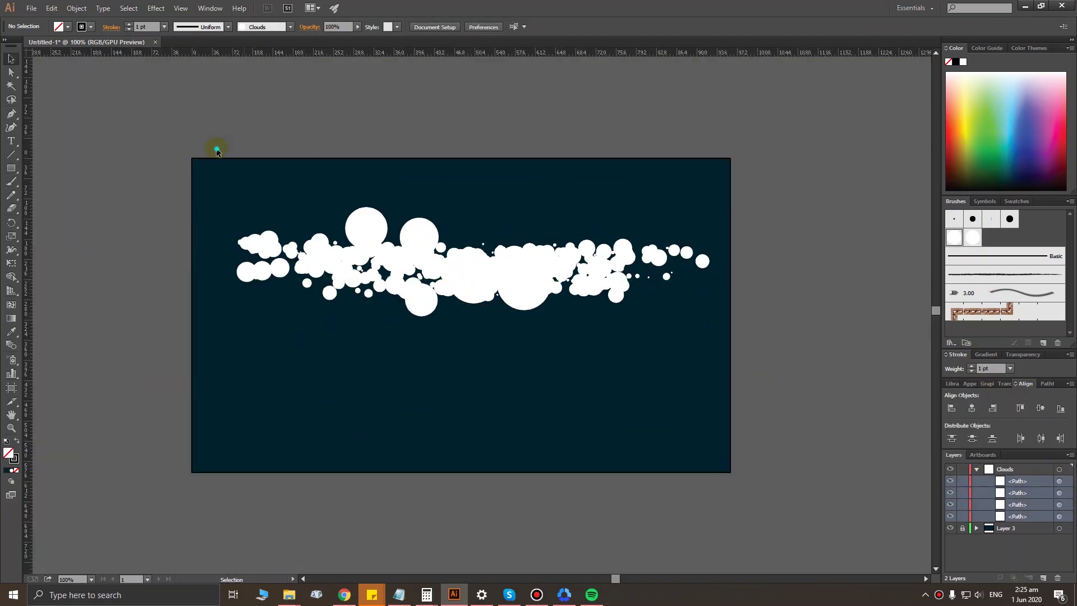
Step: Expand the cloud strokes into shapes, group them, and move the cloud lower
{"action": "key", "text": "ctrl+a"}
{"action": "left_click", "coordinate": [76, 7]}
{"action": "left_click", "coordinate": [107, 138]}
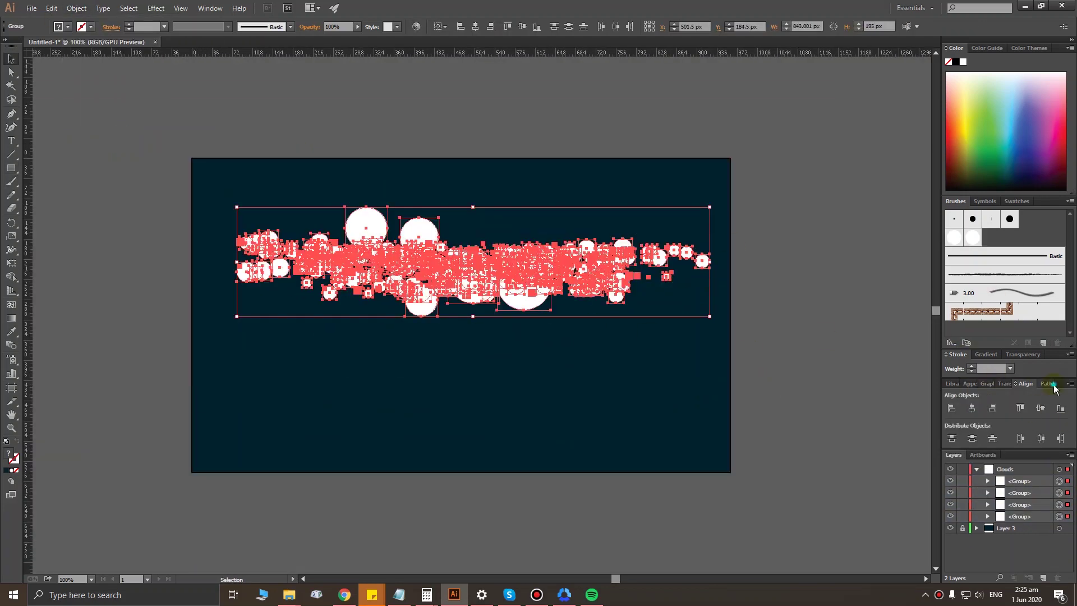
{"action": "left_click_drag", "start_coordinate": [206, 173], "coordinate": [767, 343]}
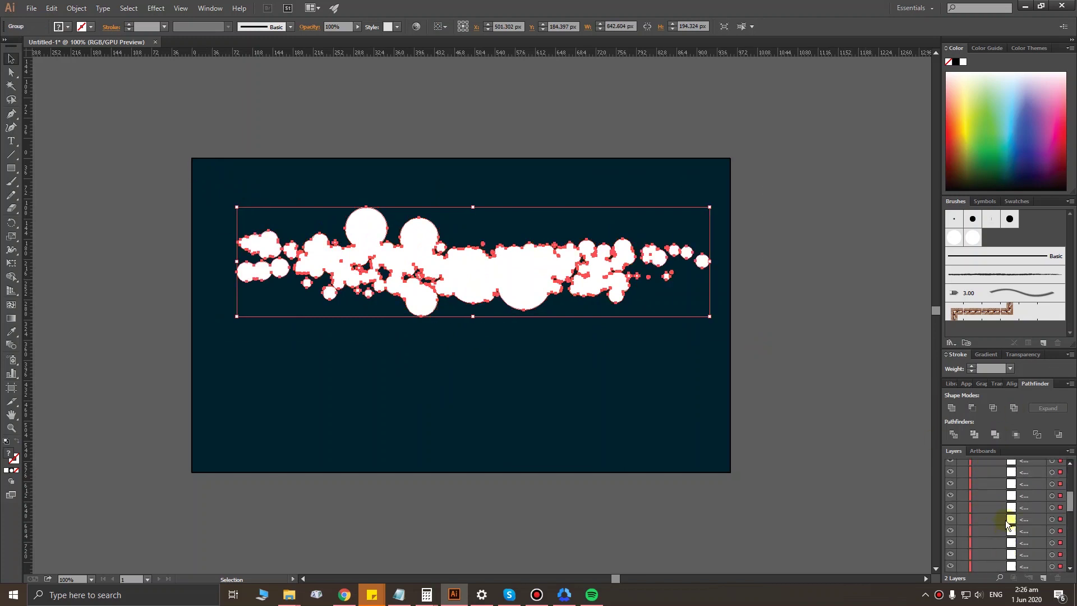
{"action": "key", "text": "shift+Down"}
{"action": "key", "text": "shift+Down"}
{"action": "key", "text": "shift+Down"}
{"action": "left_click", "coordinate": [565, 312]}
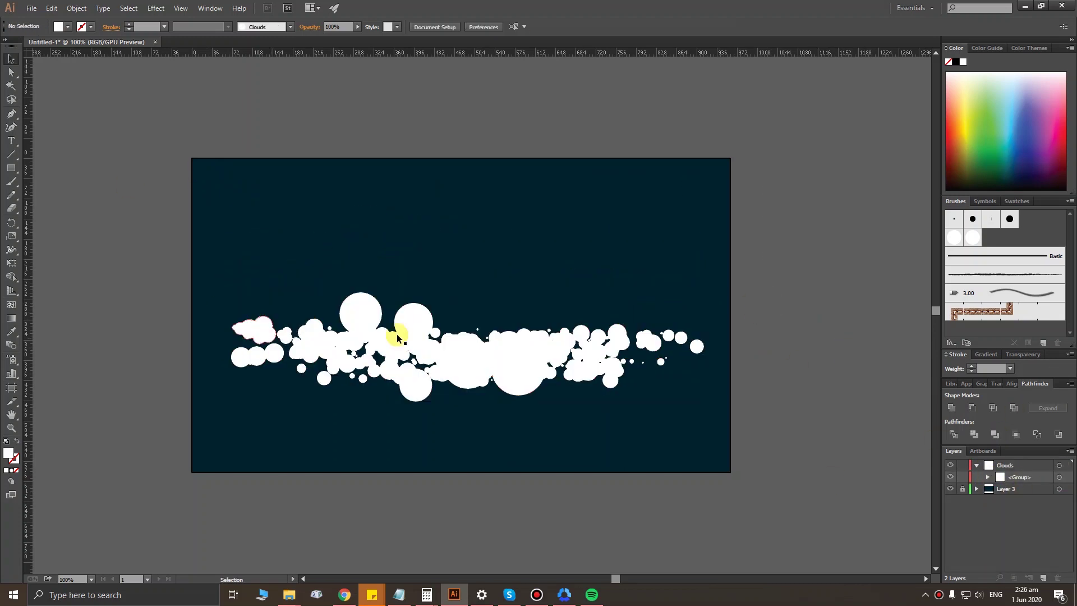
Step: Paint a second cloud row and add six white circles to fill it out
{"action": "left_click_drag", "start_coordinate": [295, 248], "coordinate": [673, 230]}
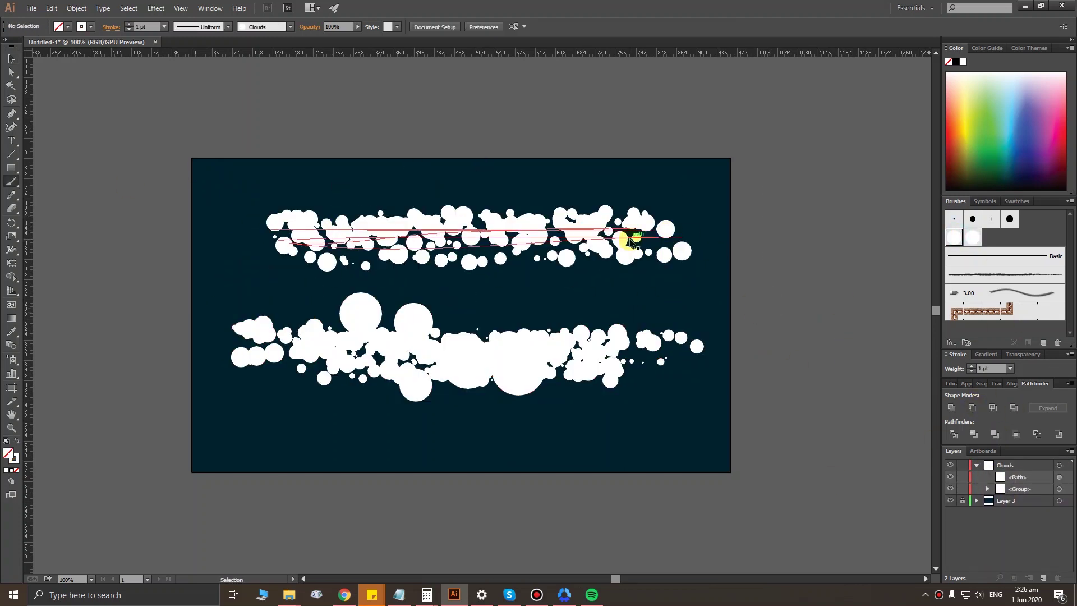
{"action": "key", "text": "l"}
{"action": "left_click", "coordinate": [67, 26]}
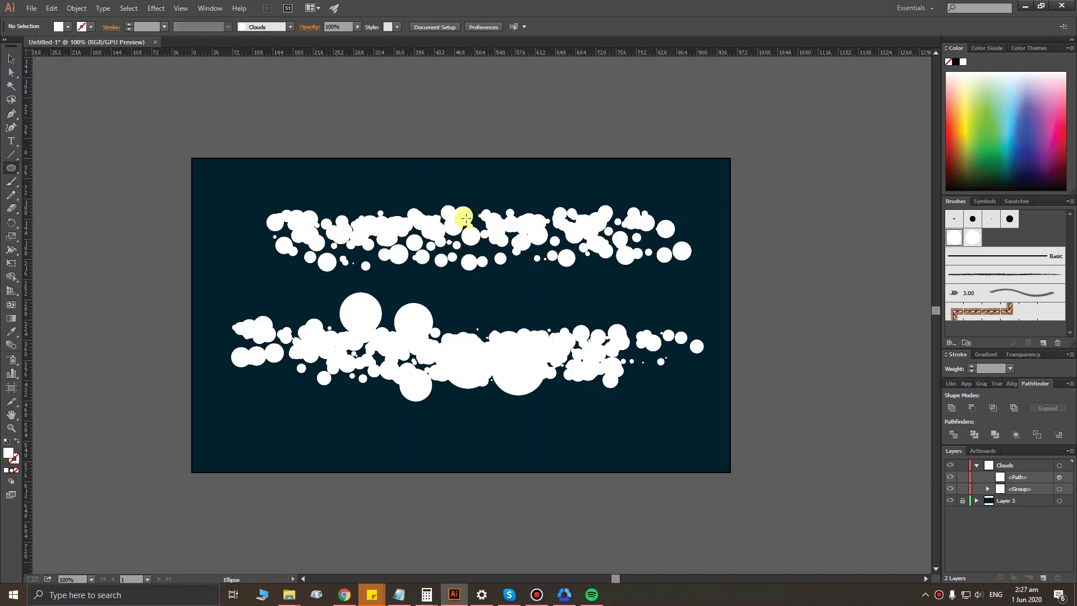
{"action": "mouse_move", "coordinate": [359, 241]}
{"action": "left_mouse_down"}
{"action": "mouse_move", "coordinate": [421, 199]}
{"action": "mouse_move", "coordinate": [452, 233]}
{"action": "mouse_move", "coordinate": [490, 230]}
{"action": "left_mouse_up"}
{"action": "left_click_drag", "start_coordinate": [508, 193], "coordinate": [550, 234]}
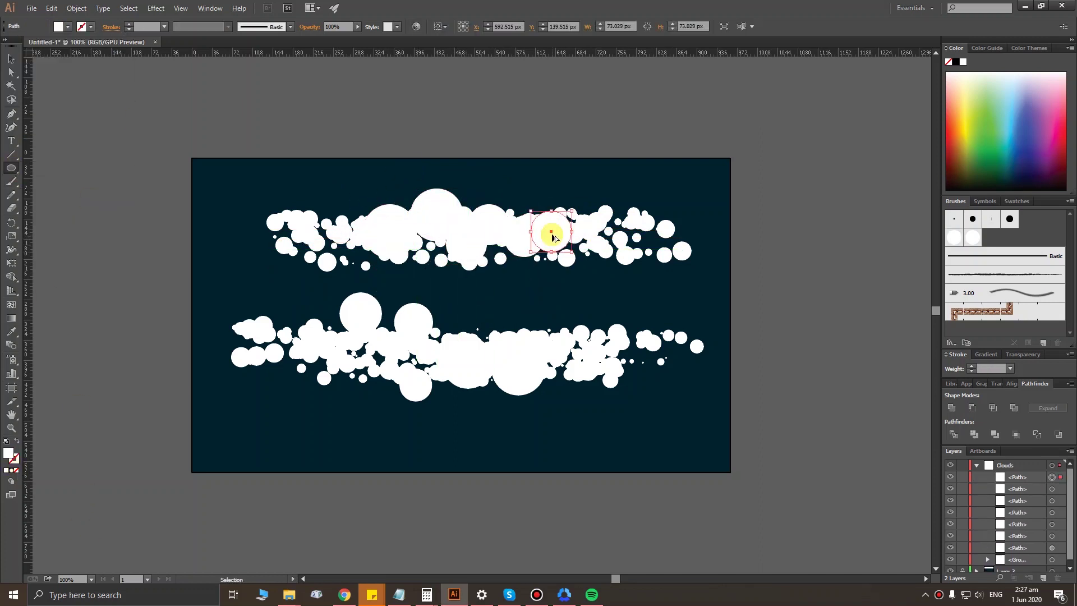
{"action": "left_click_drag", "start_coordinate": [556, 192], "coordinate": [572, 216]}
{"action": "left_click_drag", "start_coordinate": [395, 191], "coordinate": [432, 240]}
{"action": "left_click_drag", "start_coordinate": [557, 224], "coordinate": [589, 261]}
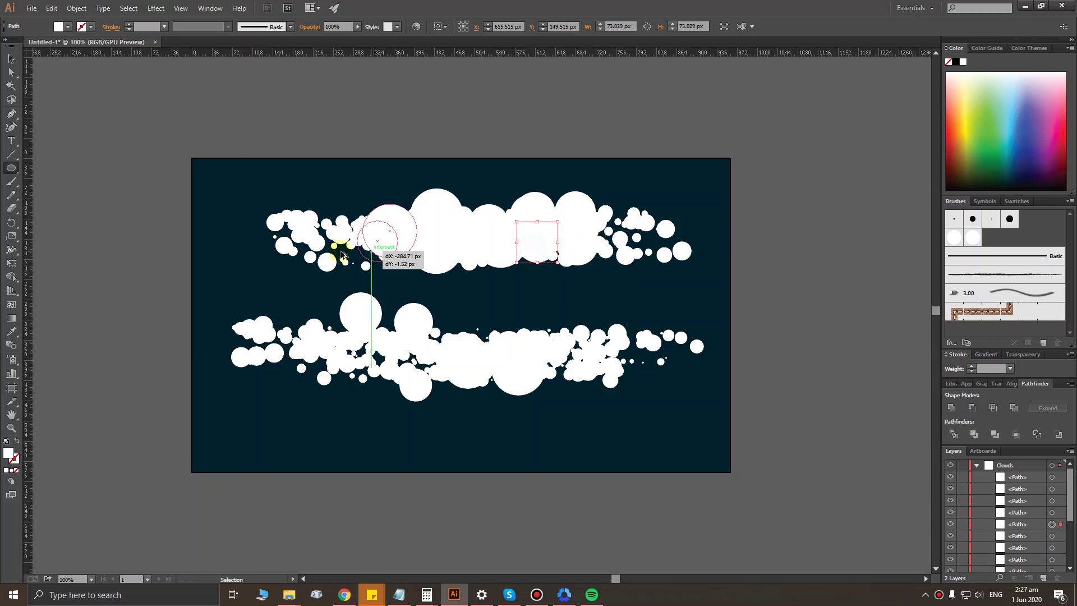
{"action": "left_click_drag", "start_coordinate": [303, 217], "coordinate": [350, 264]}
Step: Merge the upper cloud's circles into one shape and move the middle and lower clouds down
{"action": "mouse_move", "coordinate": [623, 216]}
{"action": "left_mouse_down"}
{"action": "mouse_move", "coordinate": [662, 258]}
{"action": "mouse_move", "coordinate": [222, 156]}
{"action": "left_mouse_up"}
{"action": "key", "text": "v"}
{"action": "left_click", "coordinate": [77, 8]}
{"action": "left_click", "coordinate": [90, 45]}
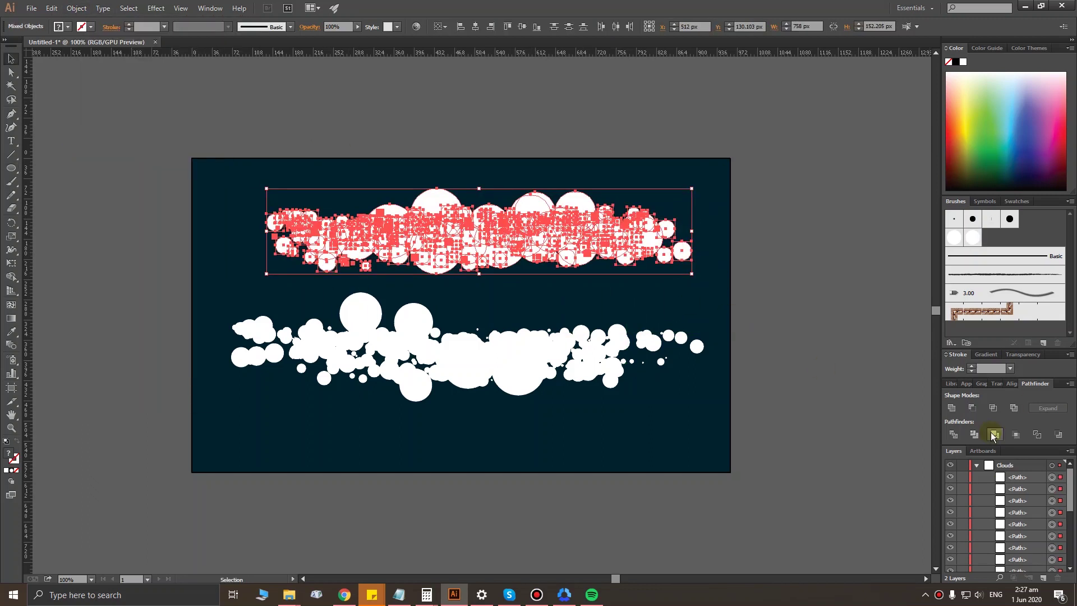
{"action": "left_click_drag", "start_coordinate": [632, 272], "coordinate": [598, 284]}
{"action": "left_click", "coordinate": [482, 365]}
{"action": "mouse_move", "coordinate": [483, 365]}
{"action": "left_mouse_down"}
{"action": "mouse_move", "coordinate": [464, 402]}
{"action": "mouse_move", "coordinate": [464, 449]}
{"action": "left_mouse_up"}
Step: Paint a new top cloud strip and build it up with eight white circles
{"action": "left_click_drag", "start_coordinate": [449, 247], "coordinate": [449, 320]}
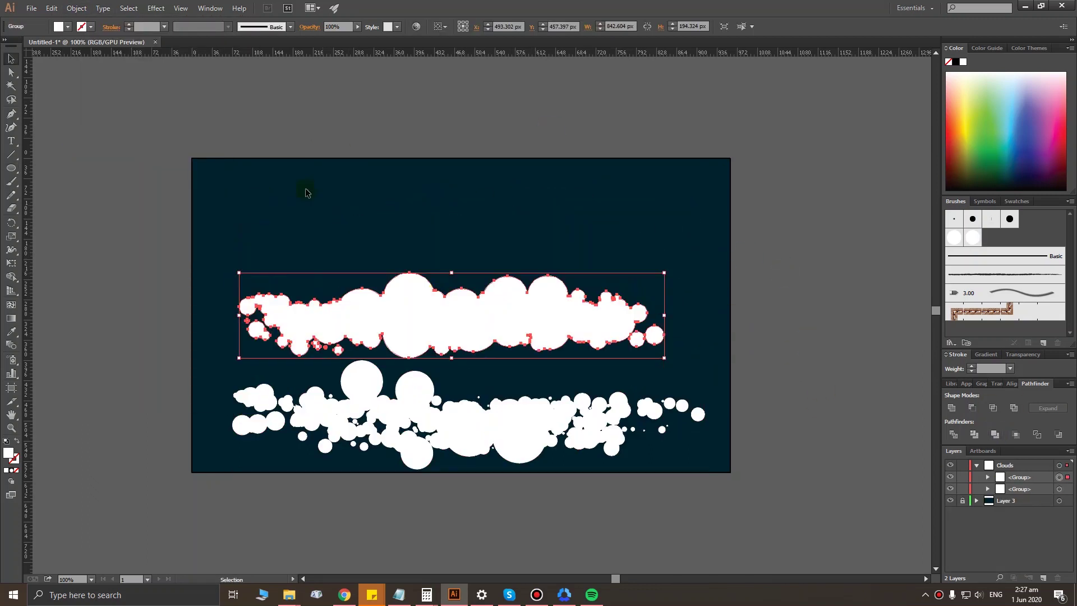
{"action": "key", "text": "l"}
{"action": "left_click_drag", "start_coordinate": [288, 199], "coordinate": [613, 211]}
{"action": "left_click_drag", "start_coordinate": [317, 137], "coordinate": [422, 216]}
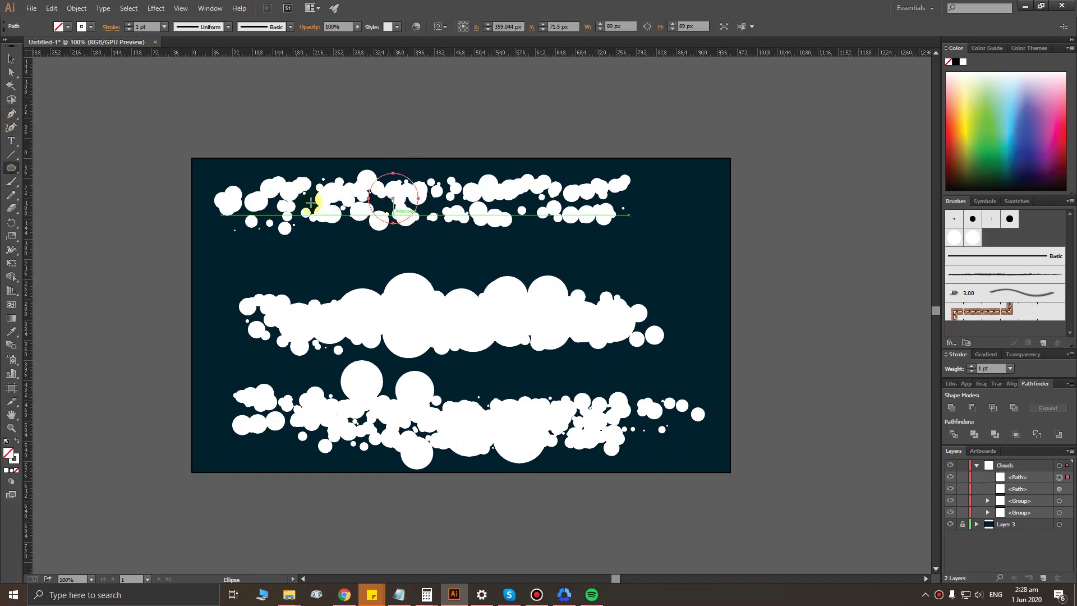
{"action": "left_click_drag", "start_coordinate": [376, 178], "coordinate": [424, 227]}
{"action": "left_click_drag", "start_coordinate": [428, 181], "coordinate": [481, 220]}
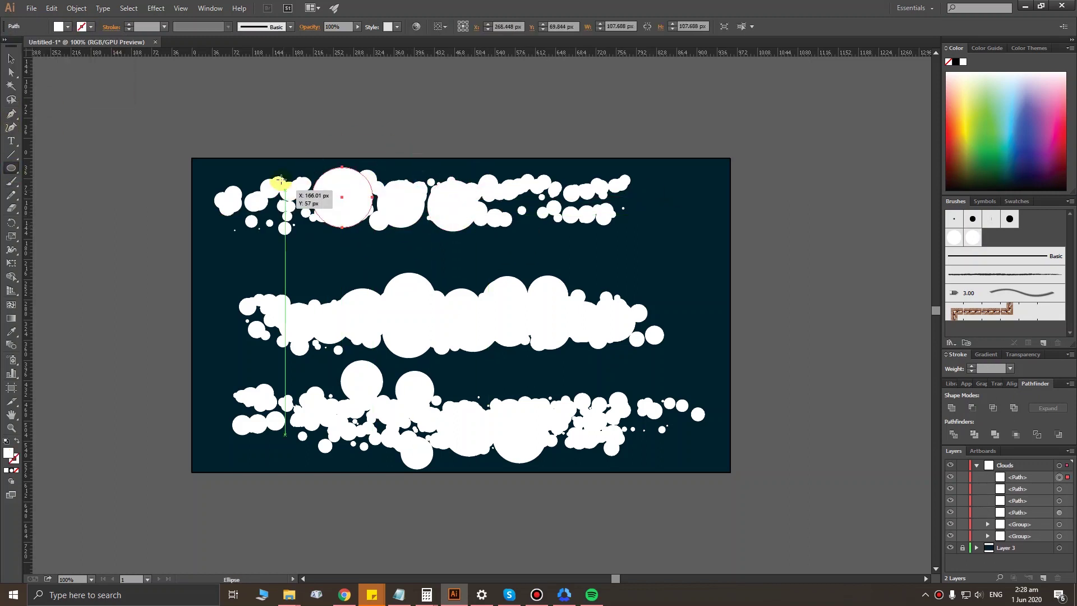
{"action": "left_click_drag", "start_coordinate": [314, 174], "coordinate": [371, 230]}
{"action": "left_click_drag", "start_coordinate": [370, 160], "coordinate": [426, 216]}
{"action": "mouse_move", "coordinate": [516, 169]}
{"action": "left_mouse_down"}
{"action": "mouse_move", "coordinate": [444, 240]}
{"action": "mouse_move", "coordinate": [561, 223]}
{"action": "left_mouse_up"}
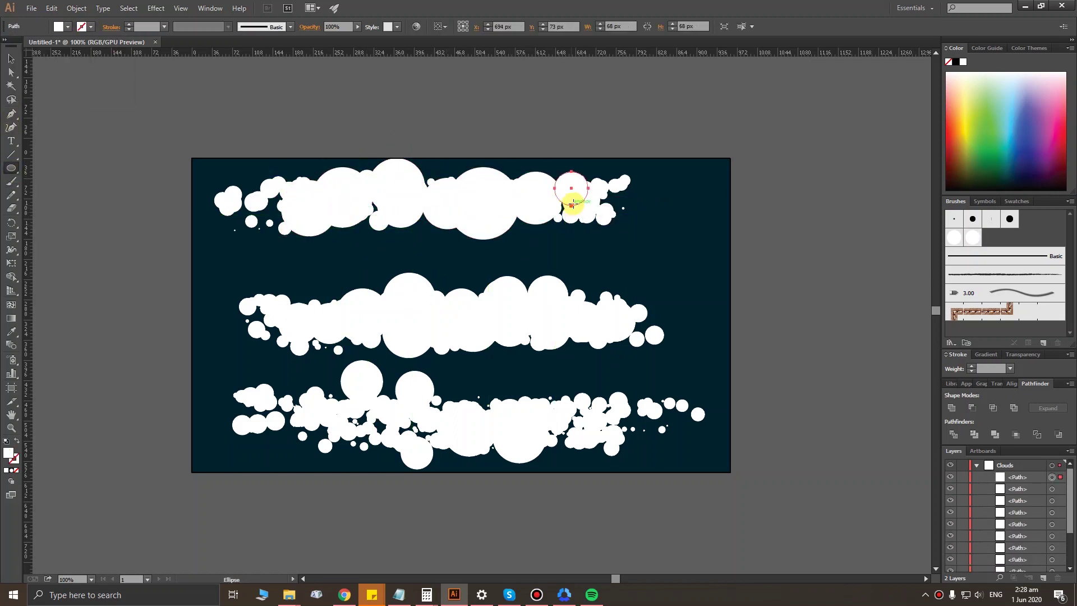
{"action": "left_click_drag", "start_coordinate": [228, 186], "coordinate": [270, 228]}
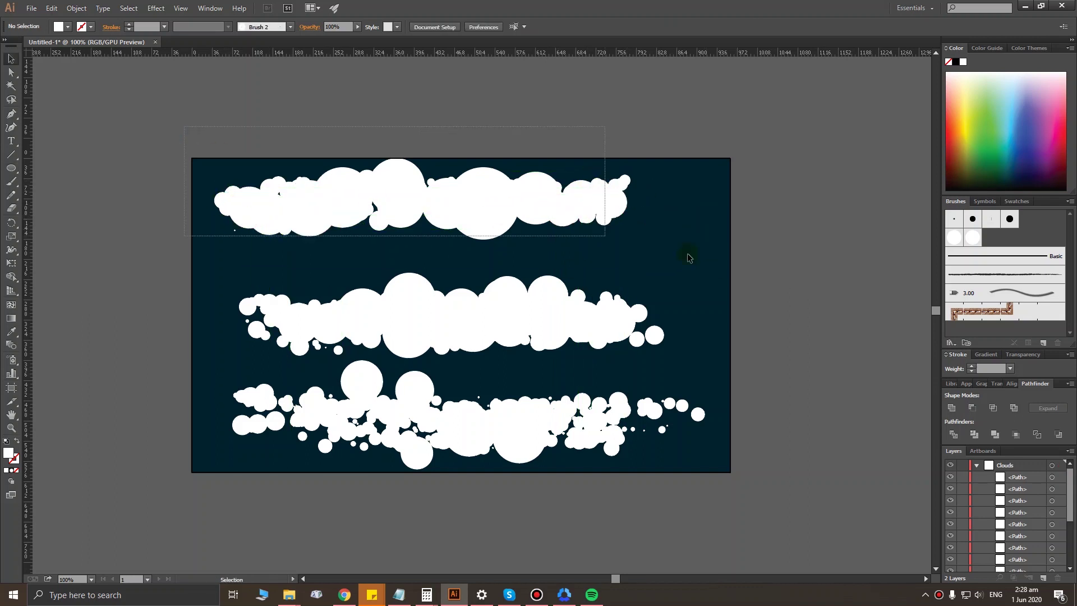
Step: Adjust the top cloud's circles and group the whole top cloud
{"action": "left_click_drag", "start_coordinate": [690, 253], "coordinate": [208, 160]}
{"action": "left_click_drag", "start_coordinate": [561, 221], "coordinate": [601, 242]}
{"action": "left_click_drag", "start_coordinate": [486, 201], "coordinate": [478, 209]}
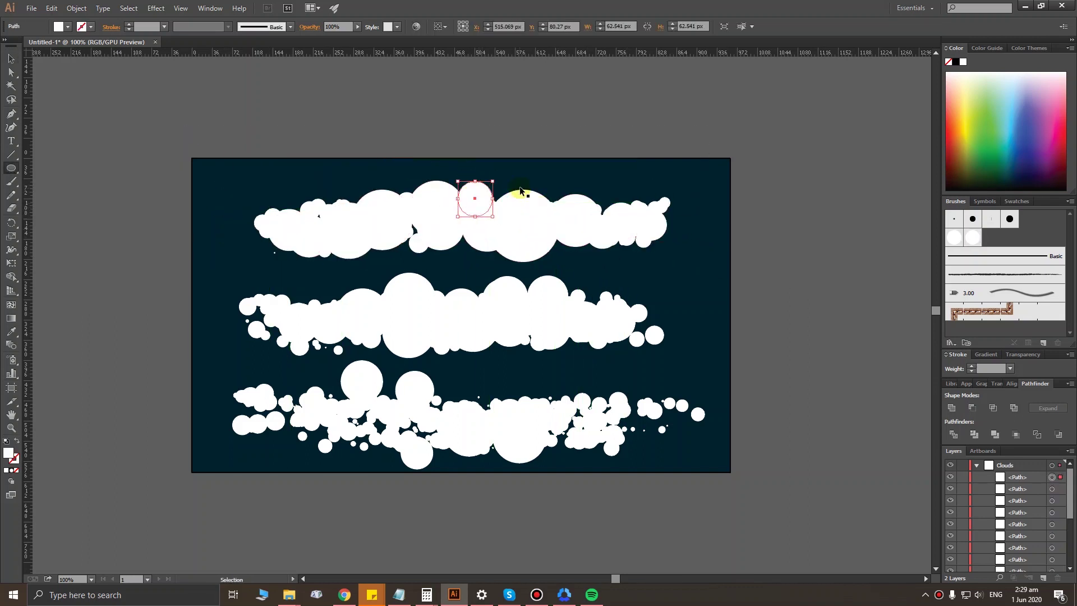
{"action": "left_click_drag", "start_coordinate": [223, 164], "coordinate": [709, 264]}
{"action": "left_click", "coordinate": [76, 8]}
{"action": "left_click", "coordinate": [138, 139]}
Step: Fill the bottom cloud with dark blue #085782
{"action": "left_click_drag", "start_coordinate": [718, 483], "coordinate": [684, 382]}
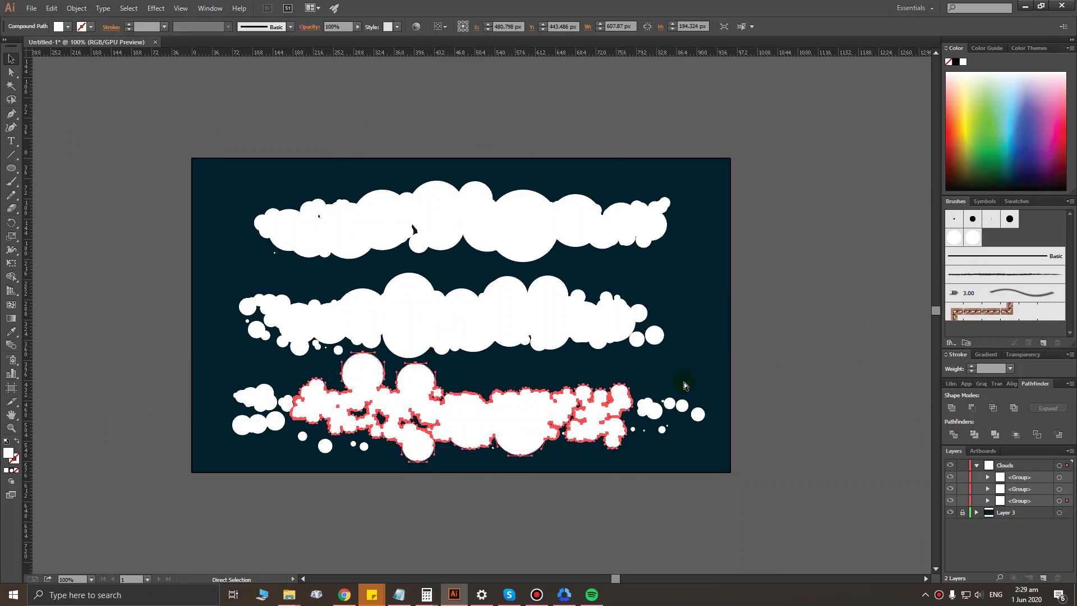
{"action": "left_click", "coordinate": [1017, 201]}
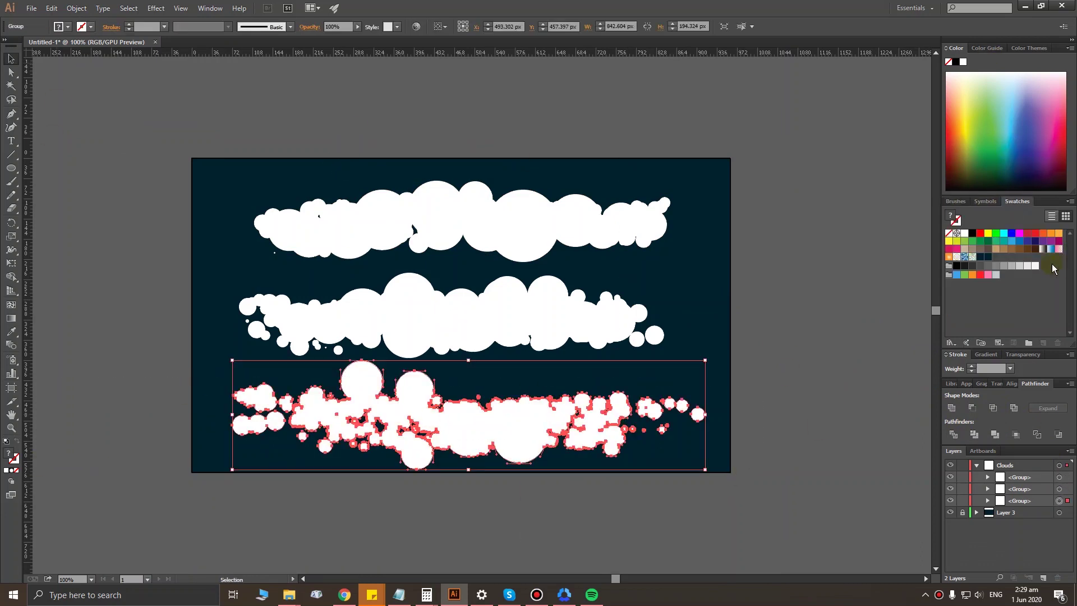
{"action": "left_click", "coordinate": [1021, 241]}
{"action": "left_click", "coordinate": [1021, 242]}
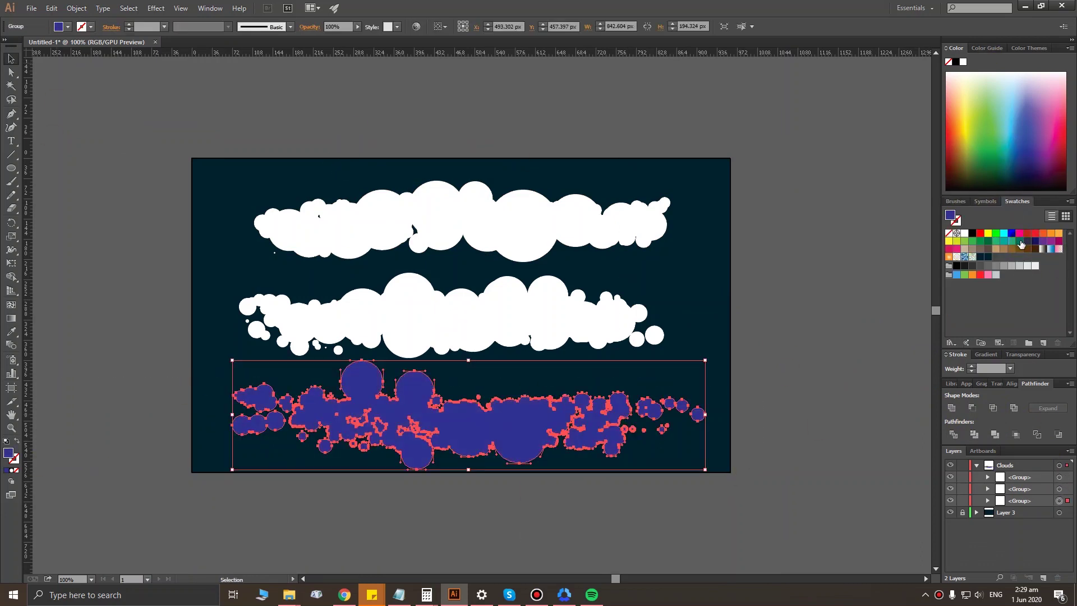
{"action": "double_click", "coordinate": [8, 453]}
{"action": "left_click", "coordinate": [867, 272]}
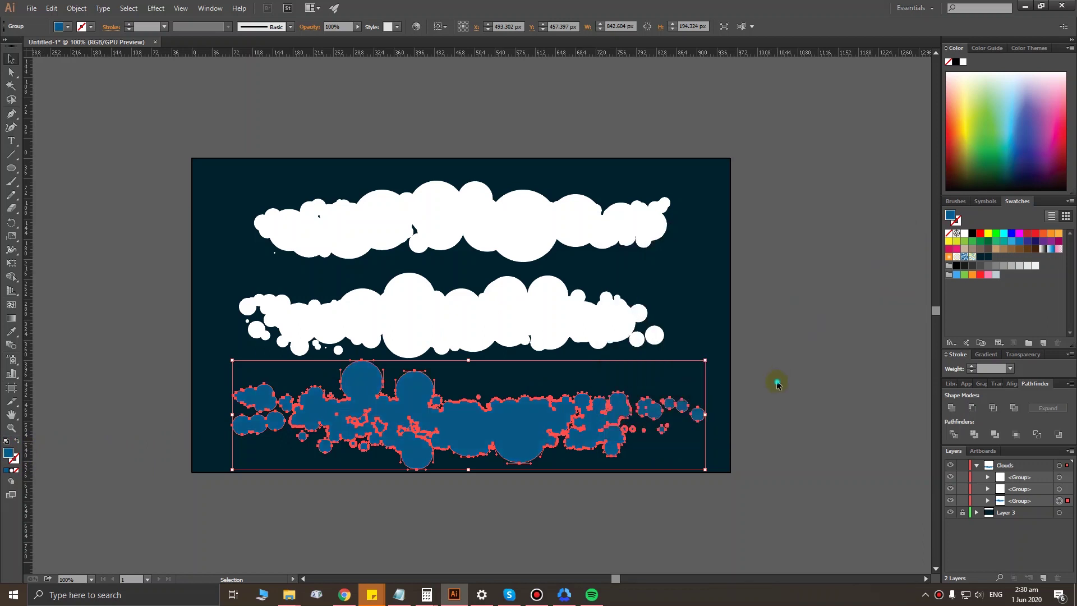
Step: Give the middle cloud the same #085782 fill and select the top cloud
{"action": "left_click", "coordinate": [551, 374]}
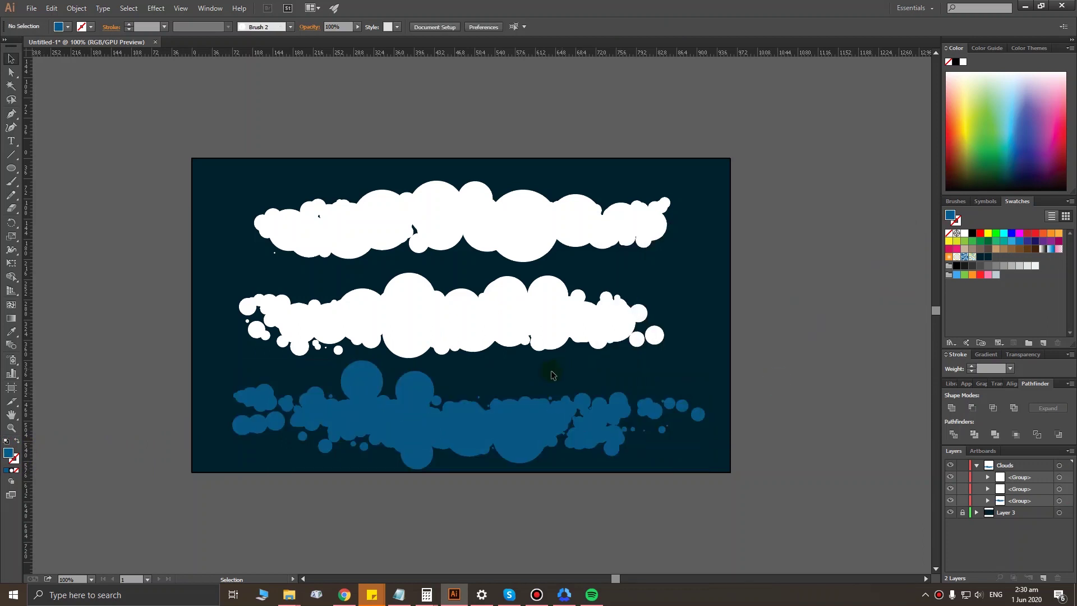
{"action": "left_click", "coordinate": [522, 351]}
{"action": "key", "text": "comma"}
{"action": "left_click", "coordinate": [512, 233]}
Step: Apply the dark blue to the top cloud and lower the clouds' opacity to 30%
{"action": "key", "text": "comma"}
{"action": "left_click", "coordinate": [670, 280]}
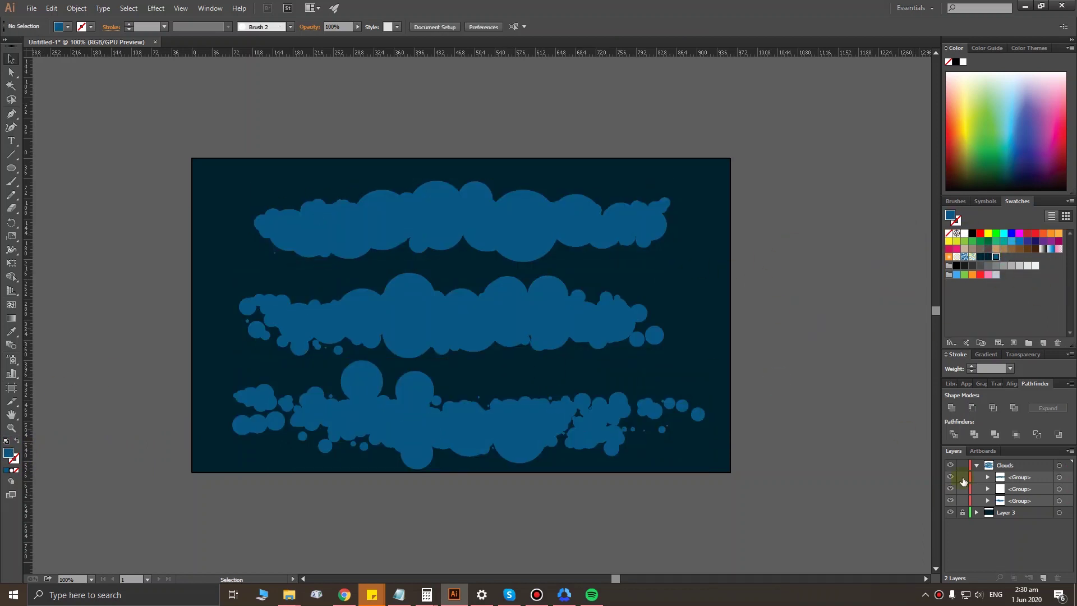
{"action": "left_click", "coordinate": [488, 234]}
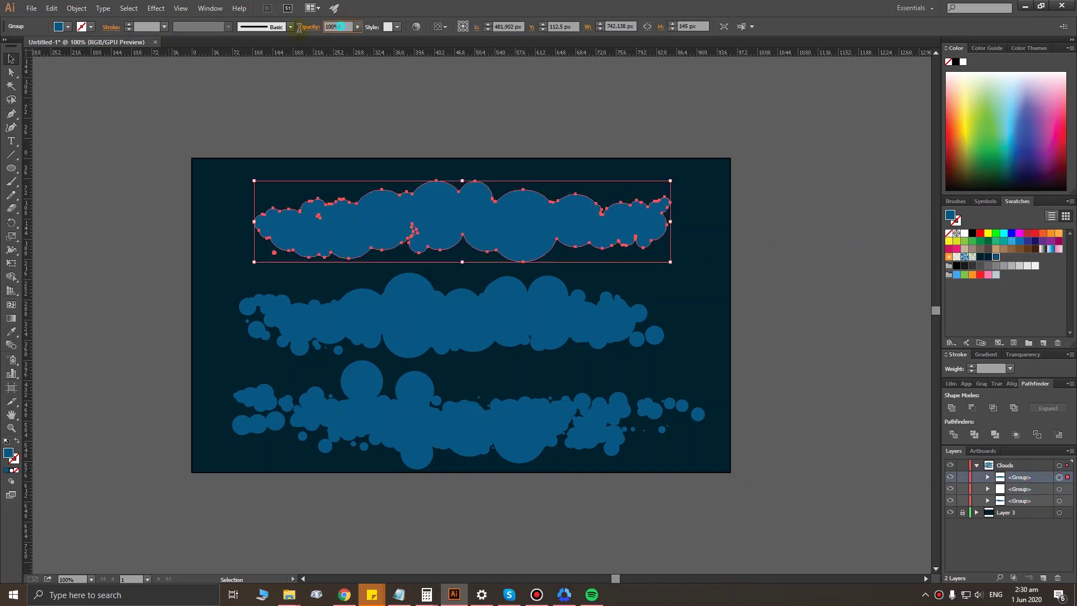
{"action": "key", "text": "Return"}
{"action": "left_click", "coordinate": [639, 308]}
{"action": "type", "text": "30"}
{"action": "key", "text": "Return"}
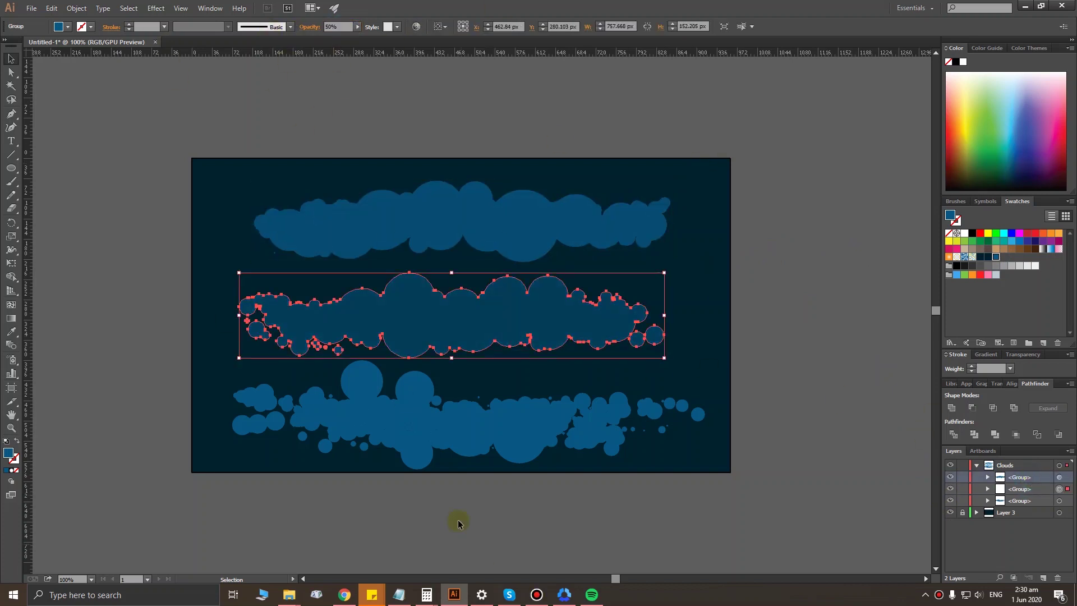
{"action": "left_click", "coordinate": [474, 432]}
{"action": "left_click", "coordinate": [337, 27]}
{"action": "type", "text": "30"}
{"action": "left_click", "coordinate": [775, 320]}
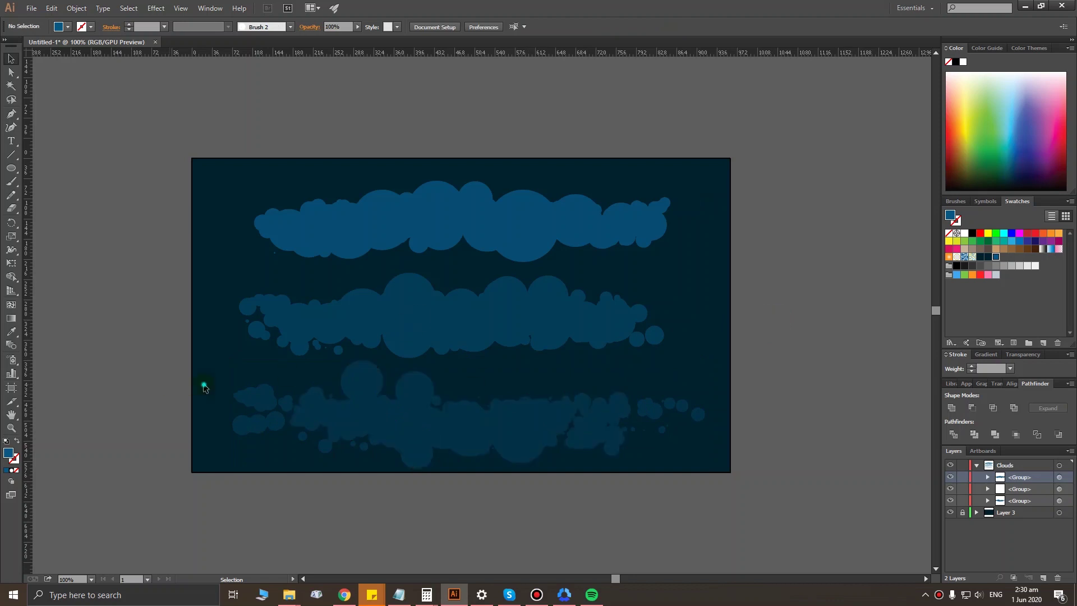
Step: Stack the three clouds into one overlapping mass, then add Layer 4 above Clouds
{"action": "left_click_drag", "start_coordinate": [432, 301], "coordinate": [439, 374]}
{"action": "mouse_move", "coordinate": [496, 227]}
{"action": "left_mouse_down"}
{"action": "mouse_move", "coordinate": [489, 452]}
{"action": "mouse_move", "coordinate": [484, 330]}
{"action": "left_mouse_up"}
{"action": "key", "text": "ctrl+a"}
{"action": "left_click", "coordinate": [659, 200]}
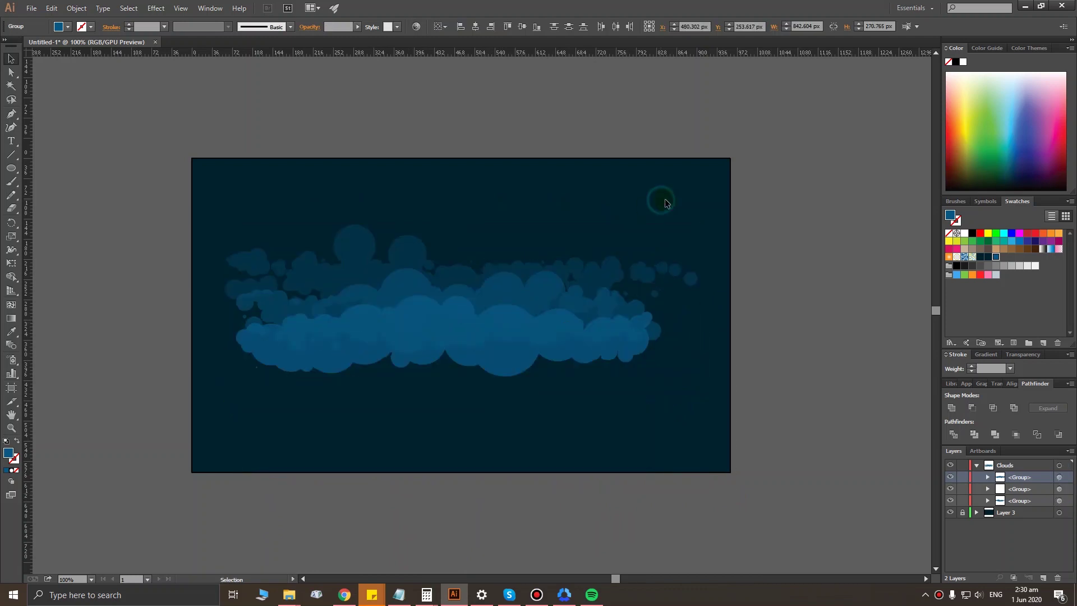
{"action": "left_click_drag", "start_coordinate": [240, 192], "coordinate": [753, 413]}
{"action": "left_click_drag", "start_coordinate": [540, 347], "coordinate": [554, 349]}
{"action": "left_click", "coordinate": [616, 200]}
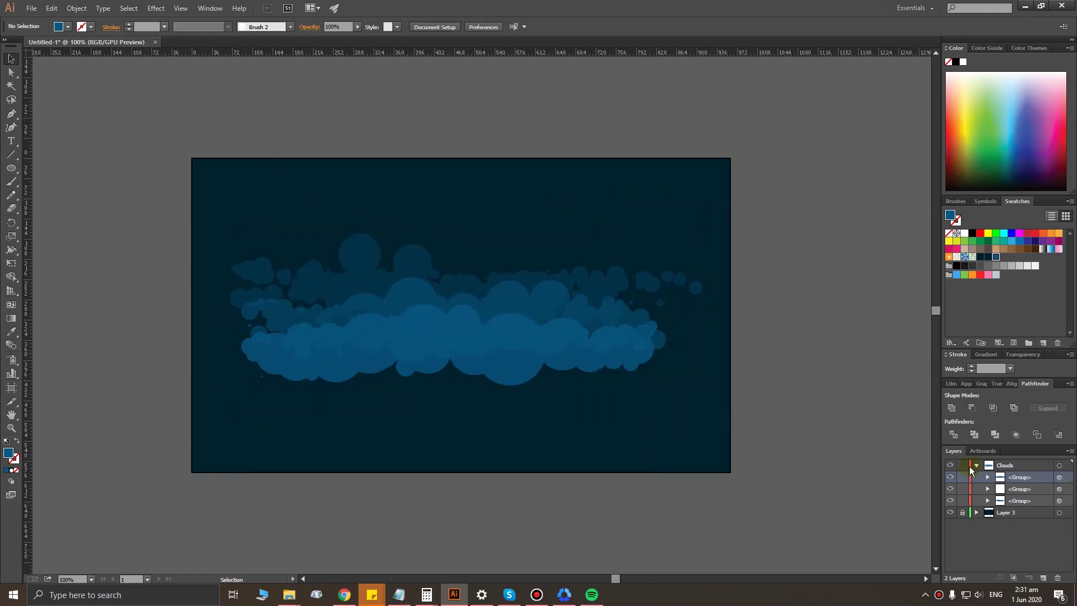
{"action": "left_click", "coordinate": [977, 465]}
{"action": "left_click", "coordinate": [1006, 466]}
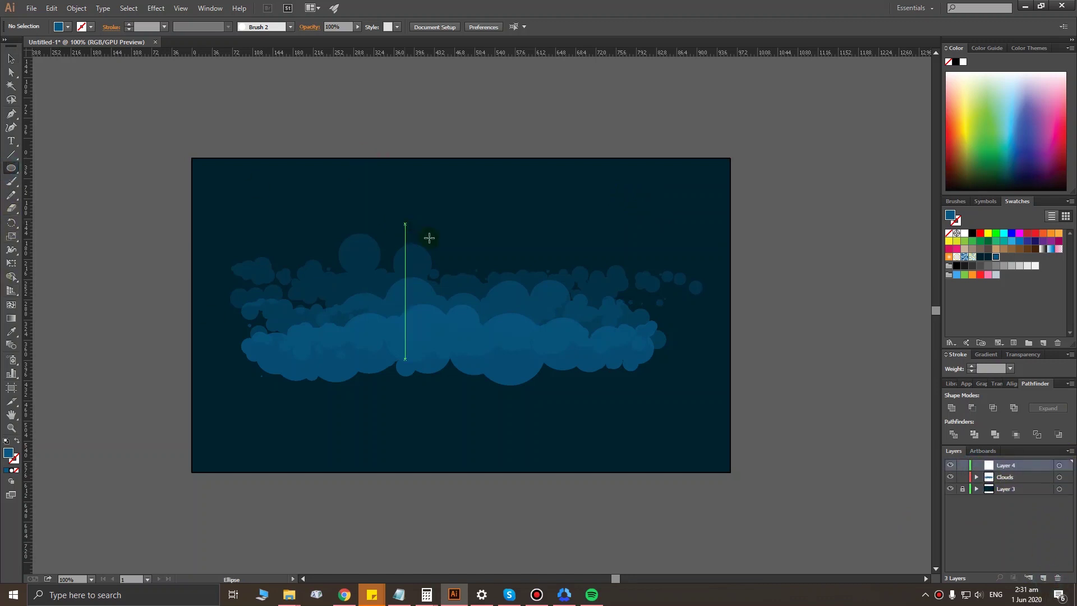
Step: Draw a large circle with a white-to-black radial gradient and hide its layer
{"action": "left_click_drag", "start_coordinate": [559, 349], "coordinate": [564, 351]}
{"action": "left_click", "coordinate": [11, 472]}
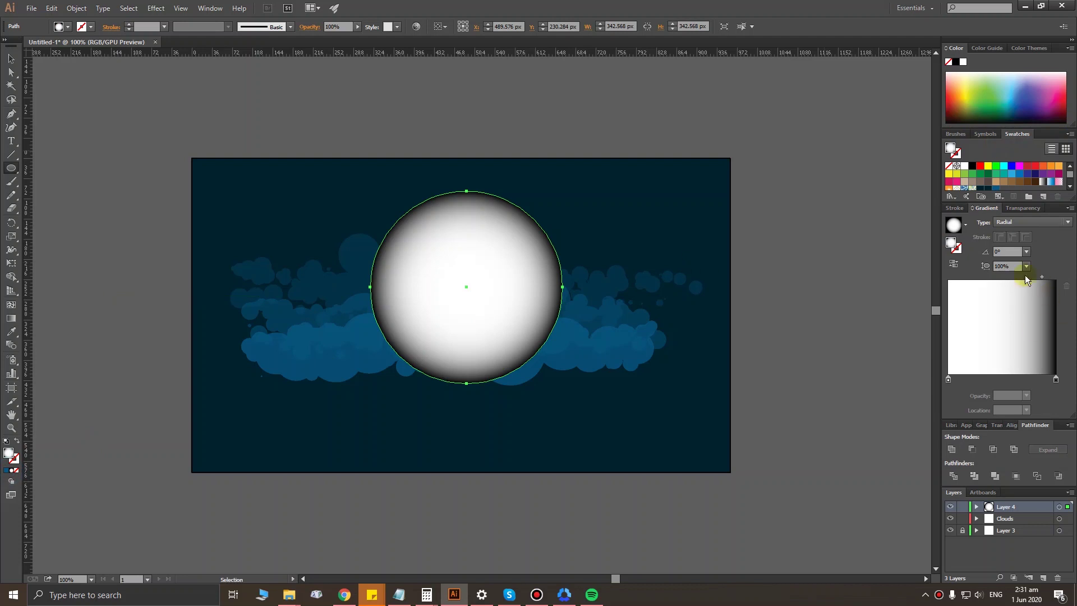
{"action": "left_click", "coordinate": [1056, 379]}
{"action": "double_click", "coordinate": [1056, 380]}
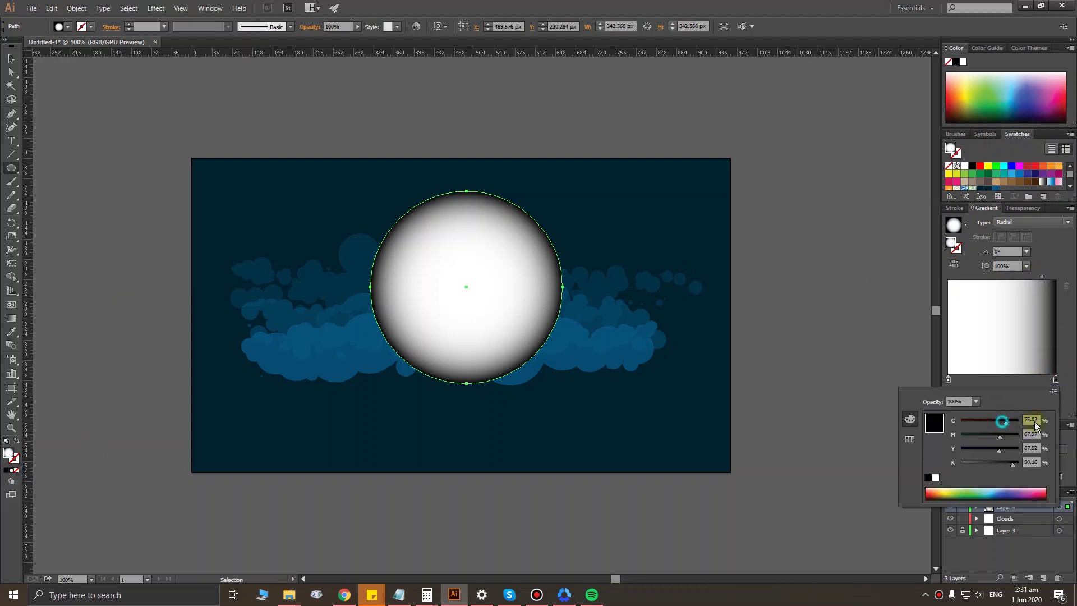
{"action": "left_click", "coordinate": [837, 329]}
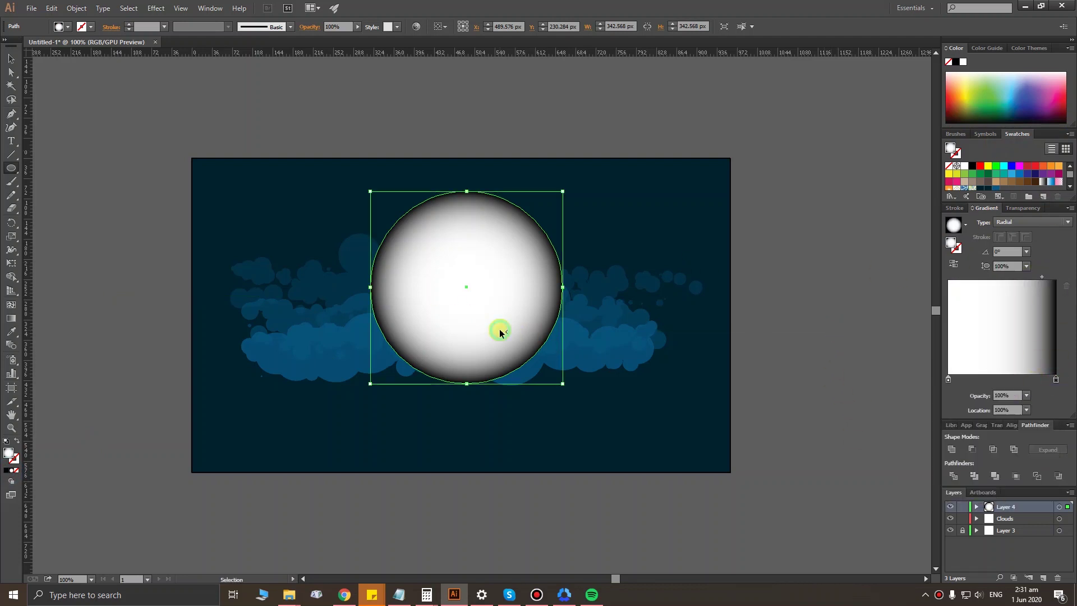
{"action": "left_click", "coordinate": [950, 507]}
Step: Expand the Clouds layer and try options in the Transparency panel
{"action": "left_click", "coordinate": [978, 519]}
{"action": "left_click", "coordinate": [1015, 214]}
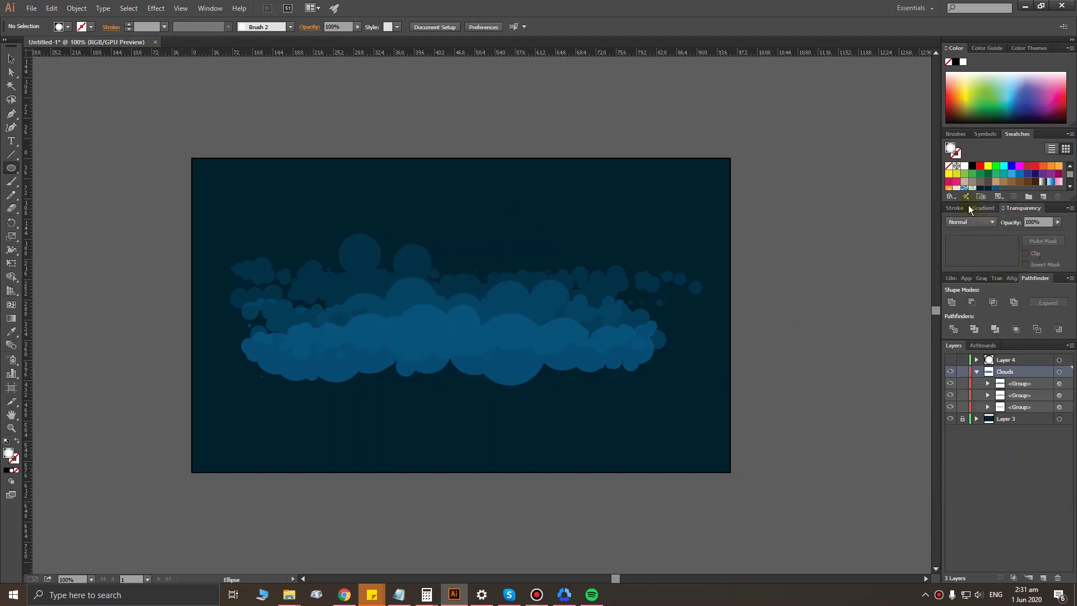
{"action": "left_click", "coordinate": [984, 208]}
{"action": "left_click", "coordinate": [1022, 211]}
{"action": "left_click", "coordinate": [983, 208]}
{"action": "left_click", "coordinate": [306, 271]}
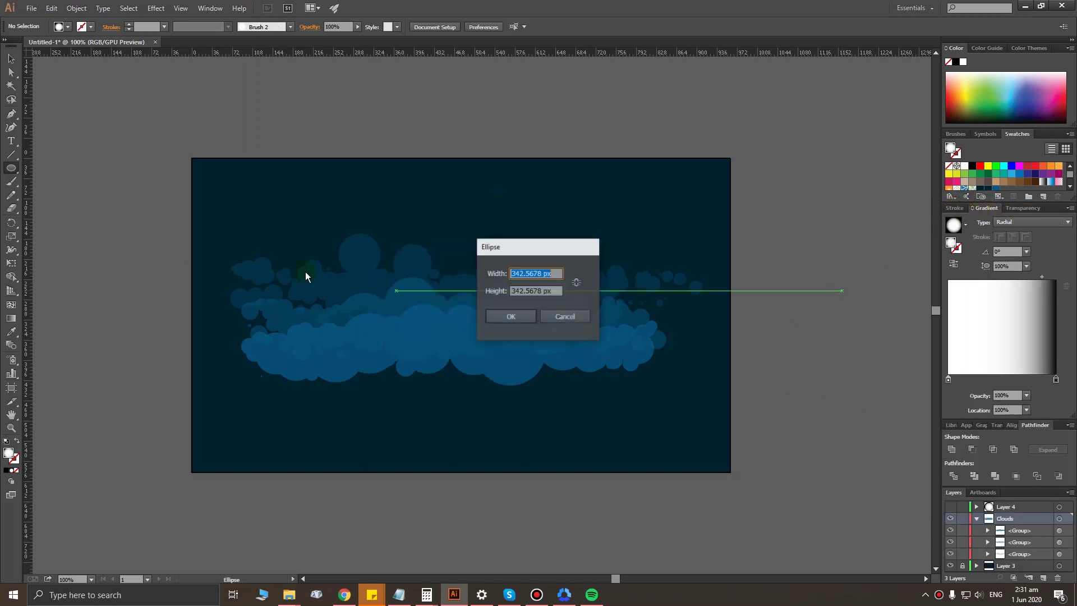
{"action": "key", "text": "Escape"}
{"action": "key", "text": "v"}
Step: Trial an opacity mask on the clouds using the pasted gradient circle, nudged left
{"action": "left_click_drag", "start_coordinate": [174, 200], "coordinate": [842, 335]}
{"action": "left_click", "coordinate": [1021, 211]}
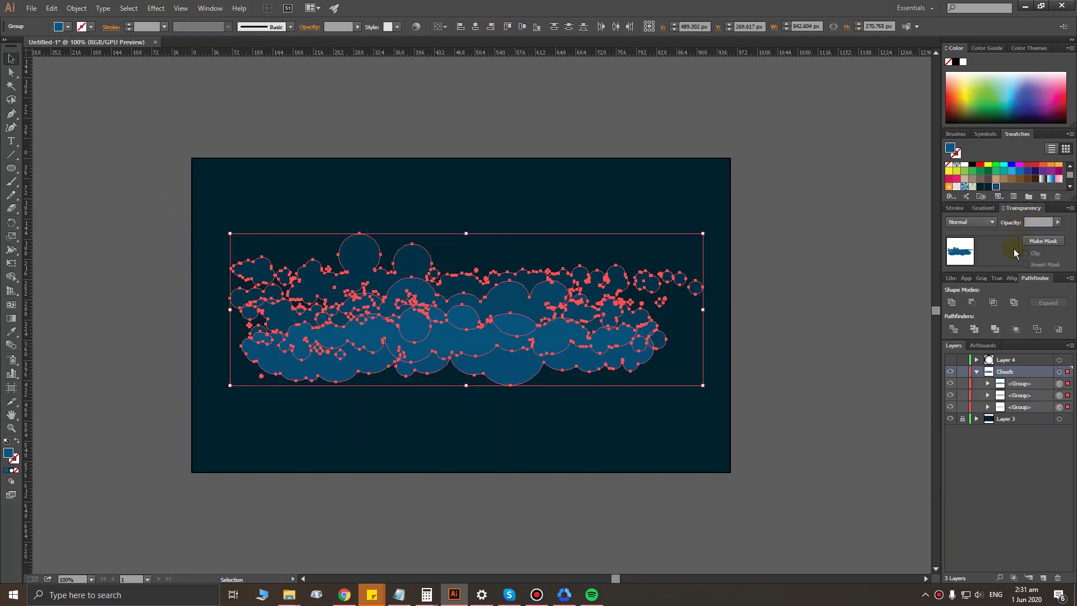
{"action": "left_click", "coordinate": [1044, 241]}
{"action": "left_click", "coordinate": [1004, 250]}
{"action": "key", "text": "ctrl+v"}
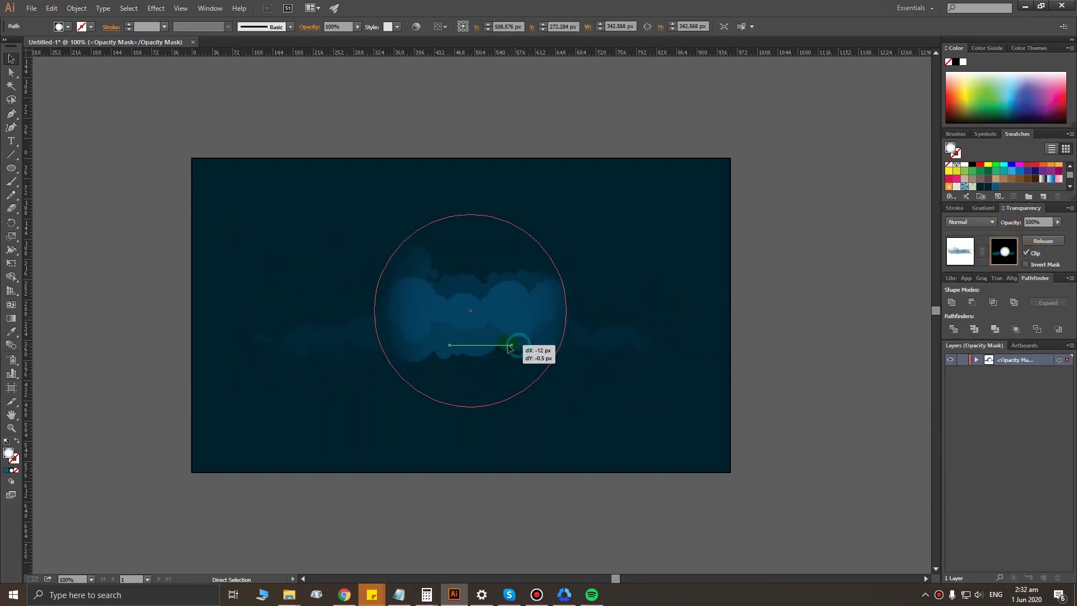
{"action": "left_click_drag", "start_coordinate": [516, 348], "coordinate": [497, 348]}
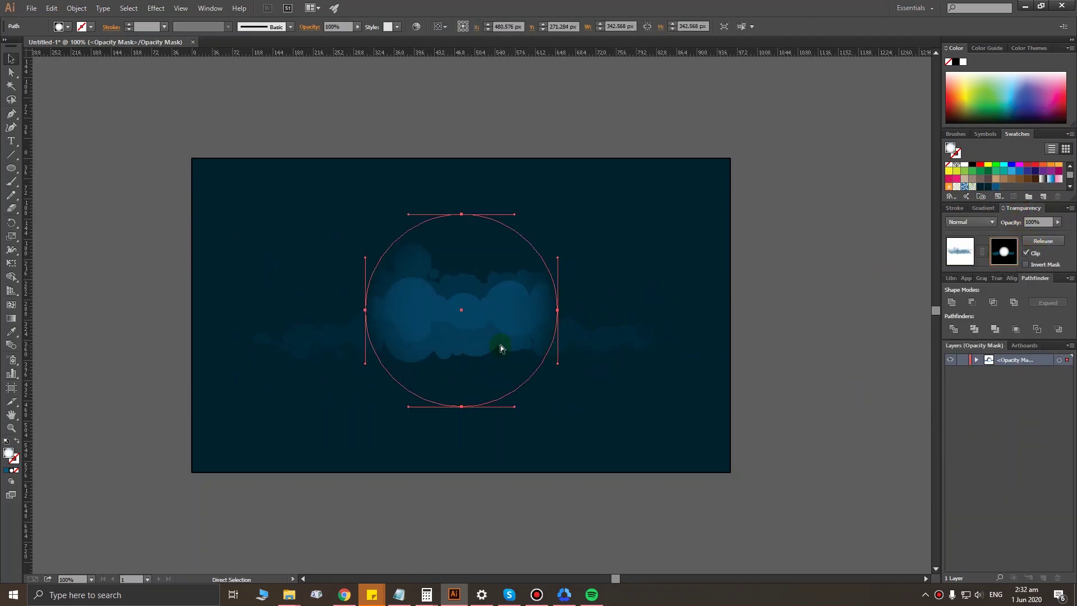
{"action": "left_click", "coordinate": [721, 301]}
{"action": "scroll", "coordinate": [609, 306], "scroll_direction": "up", "scroll_amount": 1}
{"action": "key", "text": "a"}
{"action": "left_click", "coordinate": [625, 292]}
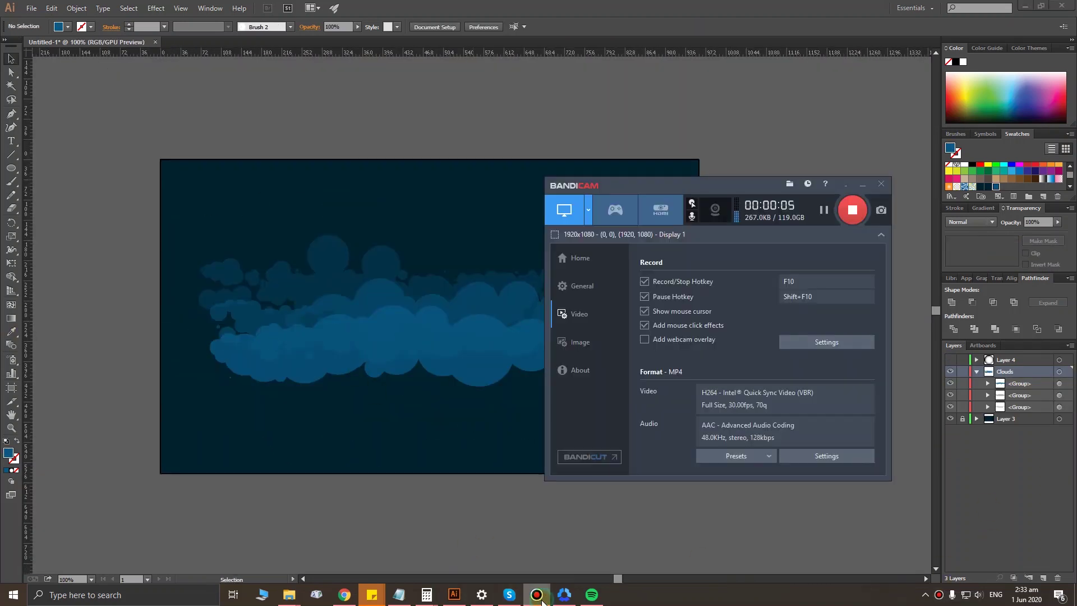
{"action": "left_click_drag", "start_coordinate": [138, 214], "coordinate": [624, 446]}
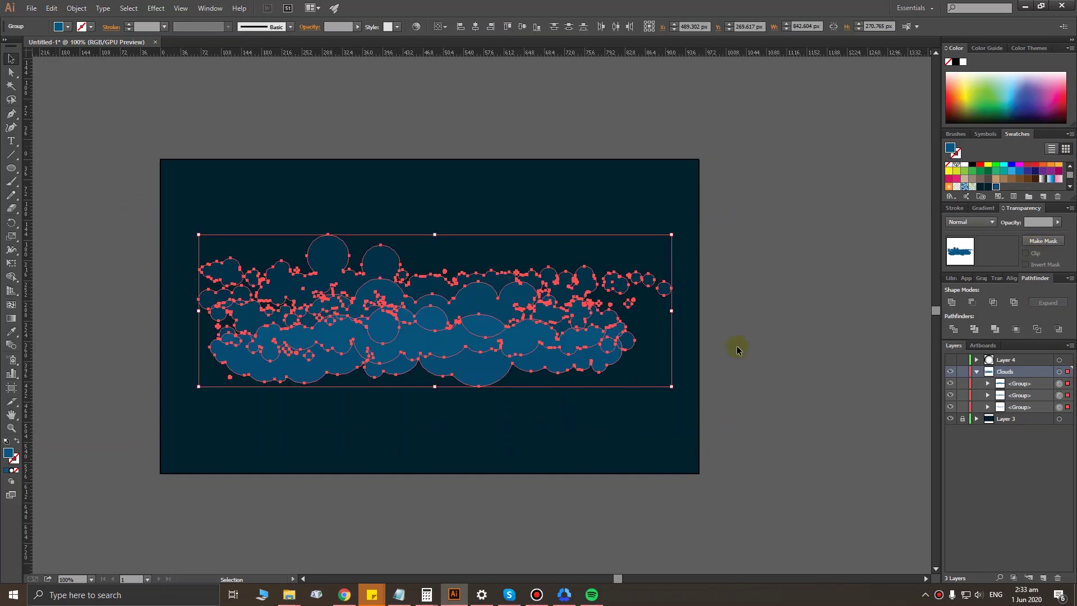
Step: Group the three clouds and mask them with the radial-gradient circle at 80% opacity
{"action": "left_click", "coordinate": [76, 8]}
{"action": "left_click", "coordinate": [90, 44]}
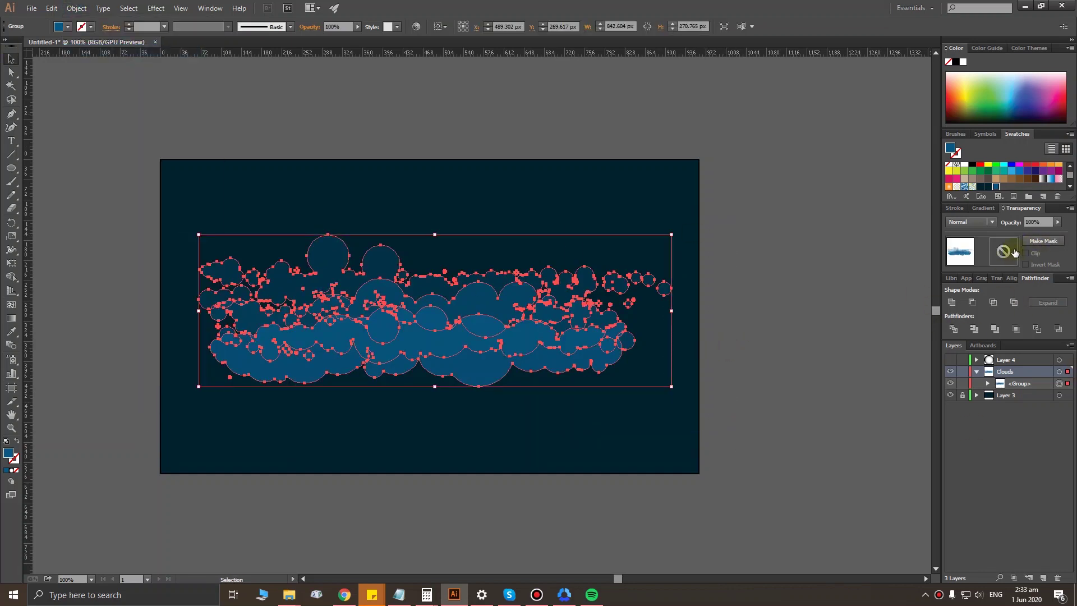
{"action": "left_click", "coordinate": [1041, 242]}
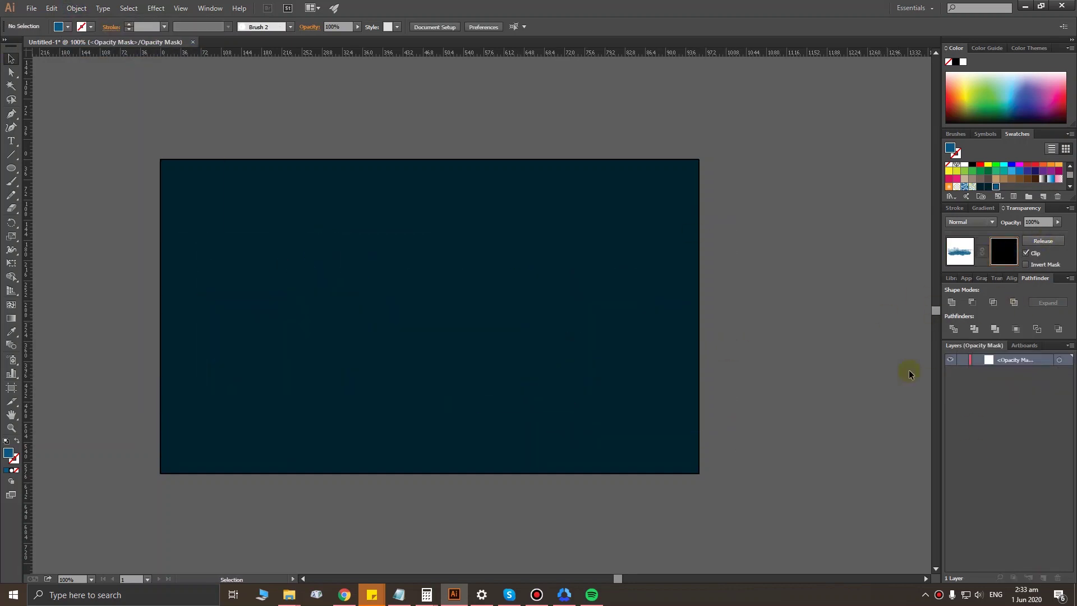
{"action": "left_click_drag", "start_coordinate": [447, 329], "coordinate": [446, 320]}
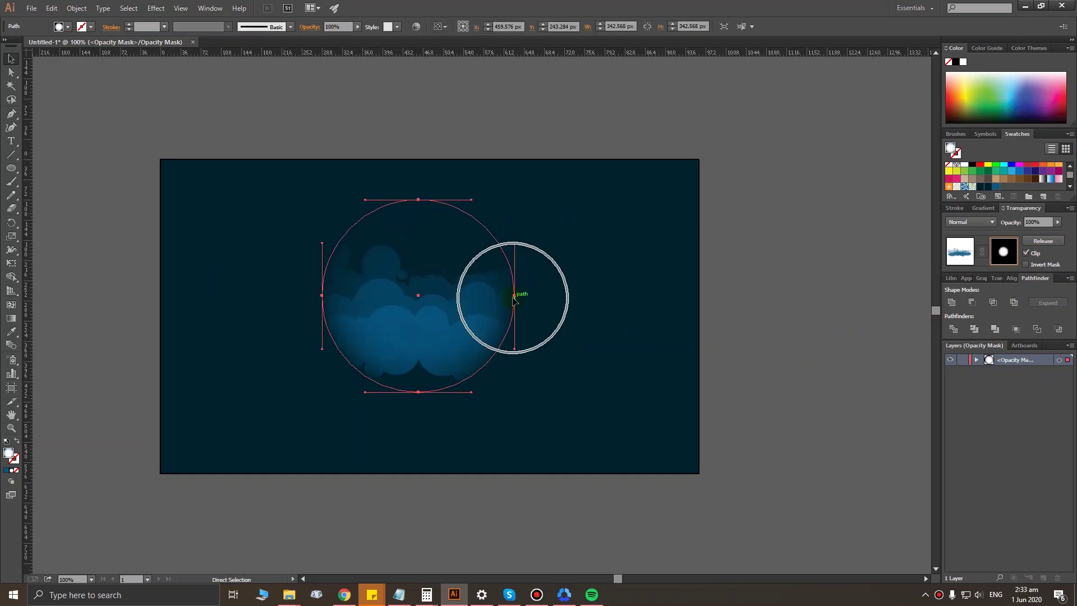
{"action": "left_click", "coordinate": [432, 343]}
{"action": "type", "text": "80"}
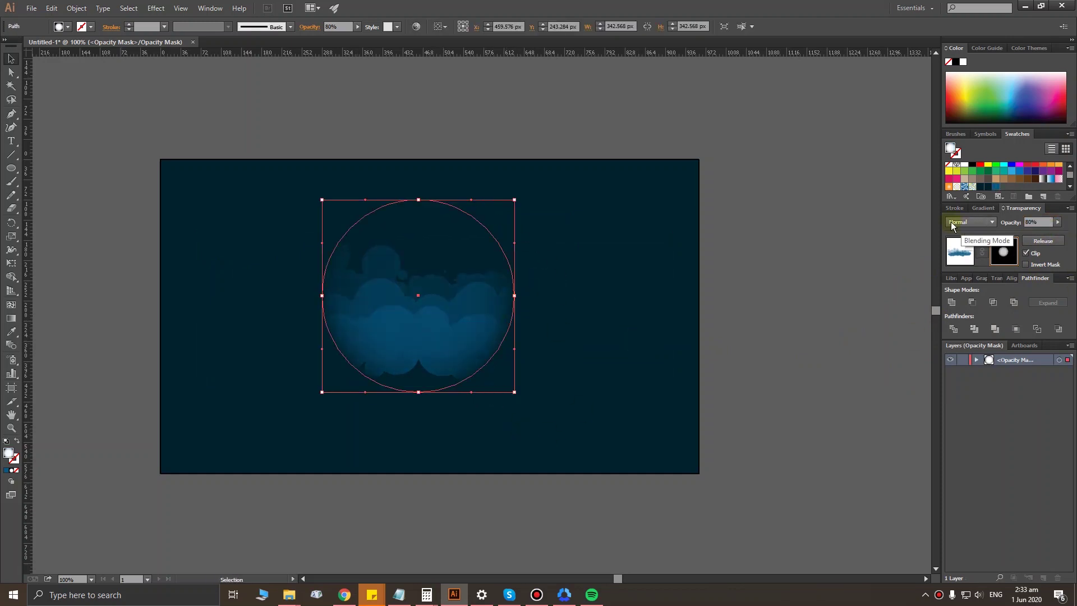
{"action": "left_click", "coordinate": [487, 345]}
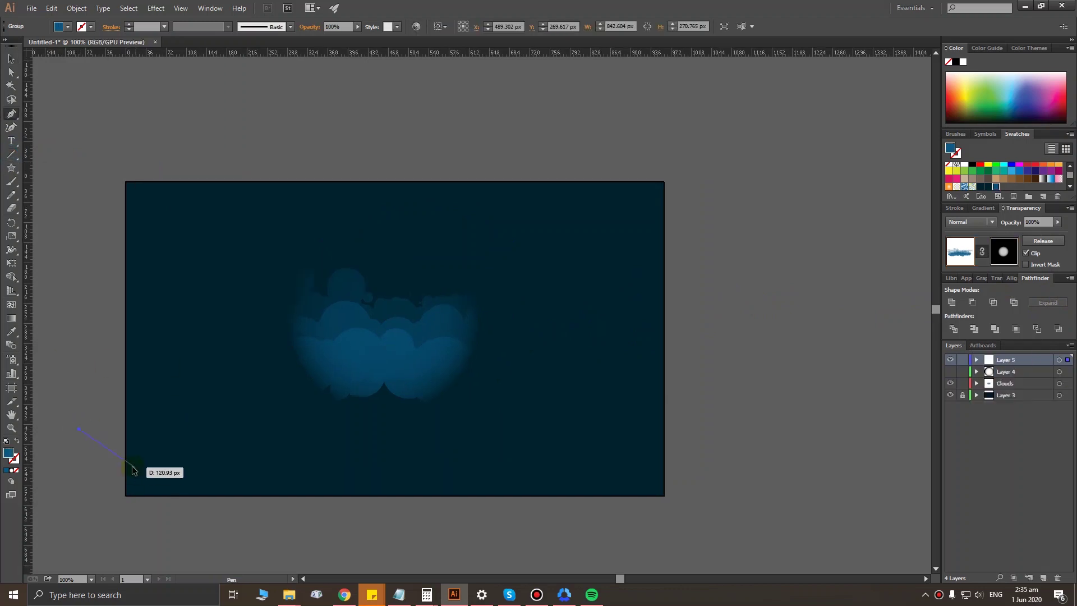
Step: Draw a closed five-point hill outline with the Pen tool, peaking near the centre
{"action": "left_click", "coordinate": [125, 461]}
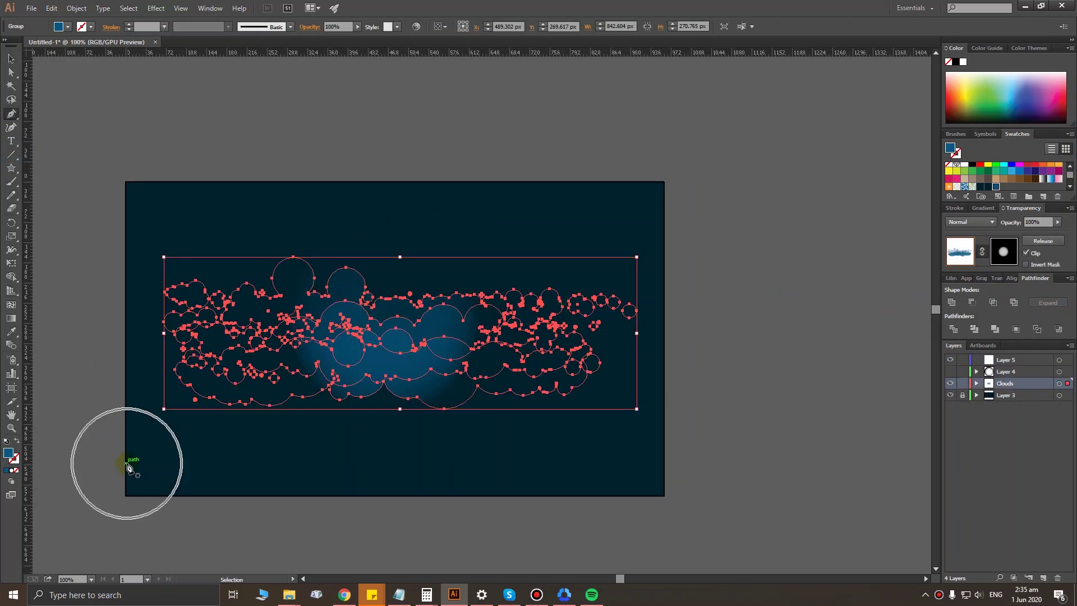
{"action": "left_click", "coordinate": [383, 382]}
{"action": "left_click", "coordinate": [663, 477]}
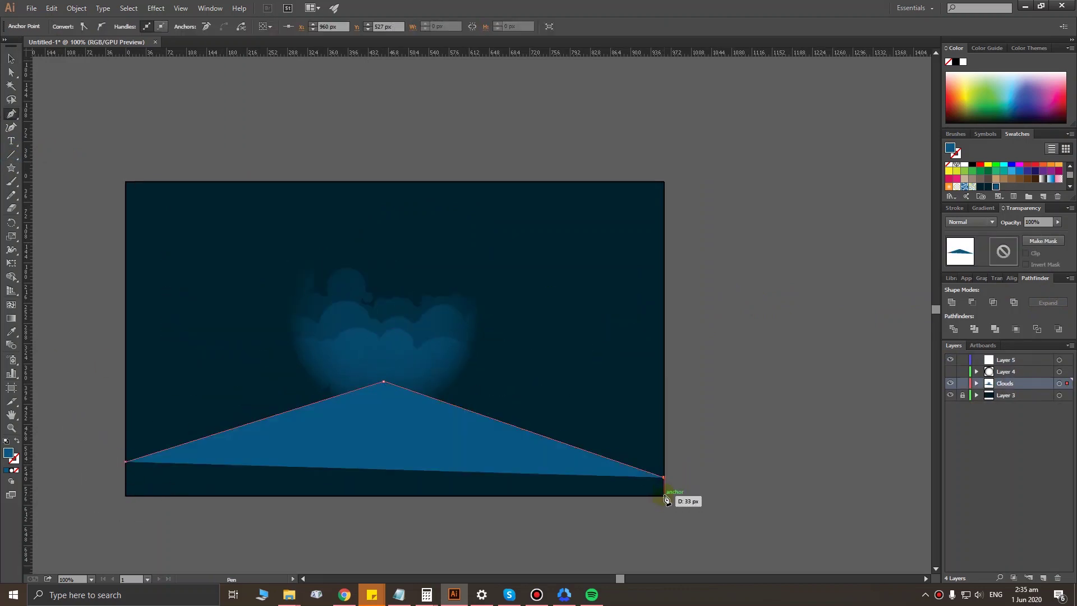
{"action": "left_click", "coordinate": [664, 496]}
{"action": "left_click", "coordinate": [124, 496]}
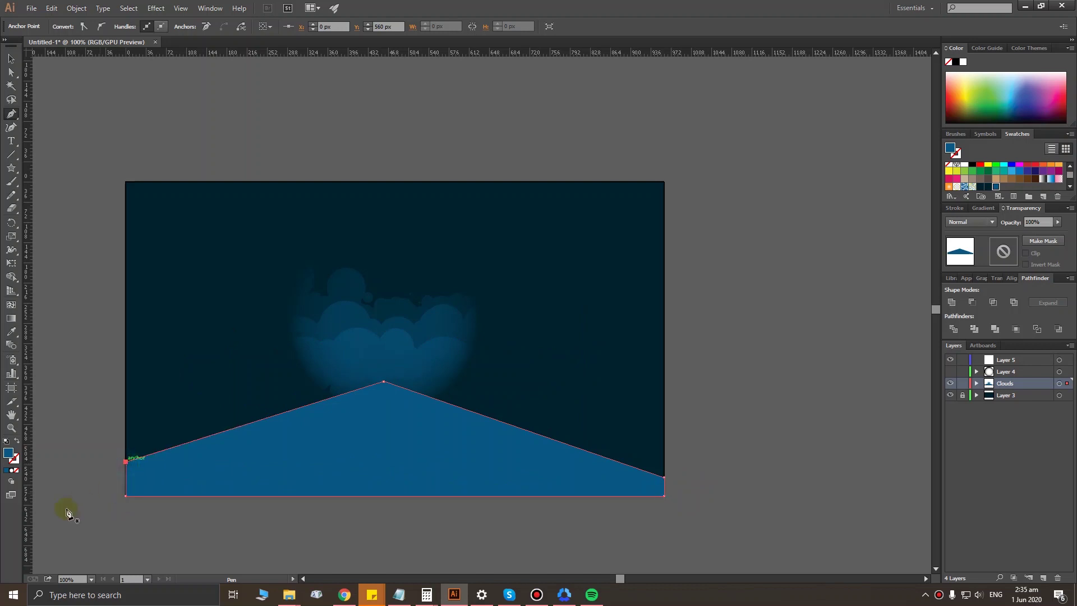
{"action": "scroll", "coordinate": [127, 491], "scroll_direction": "up", "scroll_amount": 4}
{"action": "scroll", "coordinate": [178, 536], "scroll_direction": "up", "scroll_amount": 2}
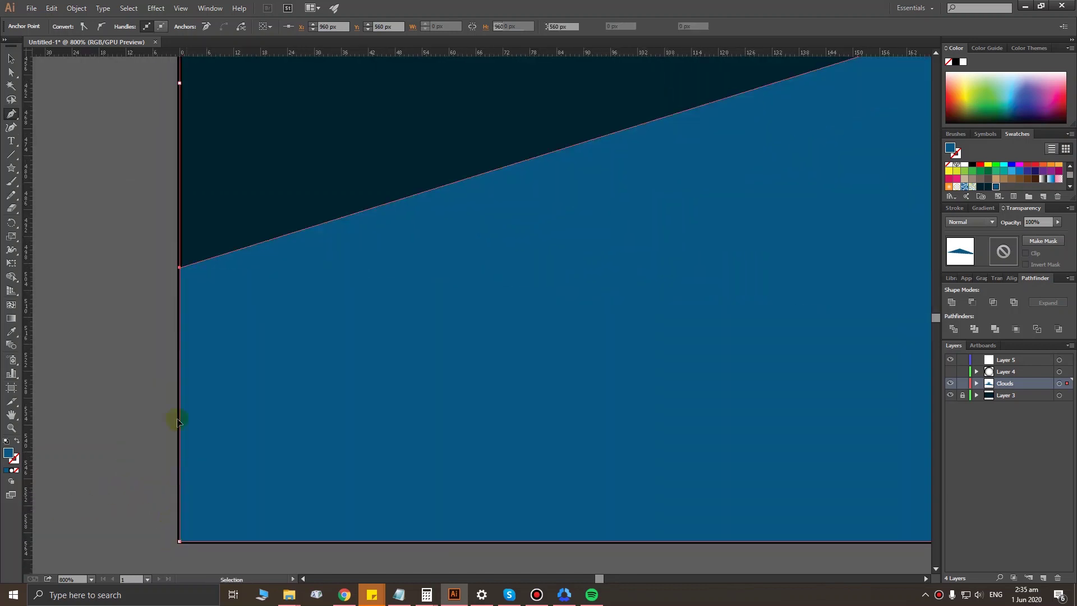
{"action": "left_click", "coordinate": [179, 267]}
{"action": "scroll", "coordinate": [272, 308], "scroll_direction": "down", "scroll_amount": 1}
{"action": "scroll", "coordinate": [505, 337], "scroll_direction": "down", "scroll_amount": 6}
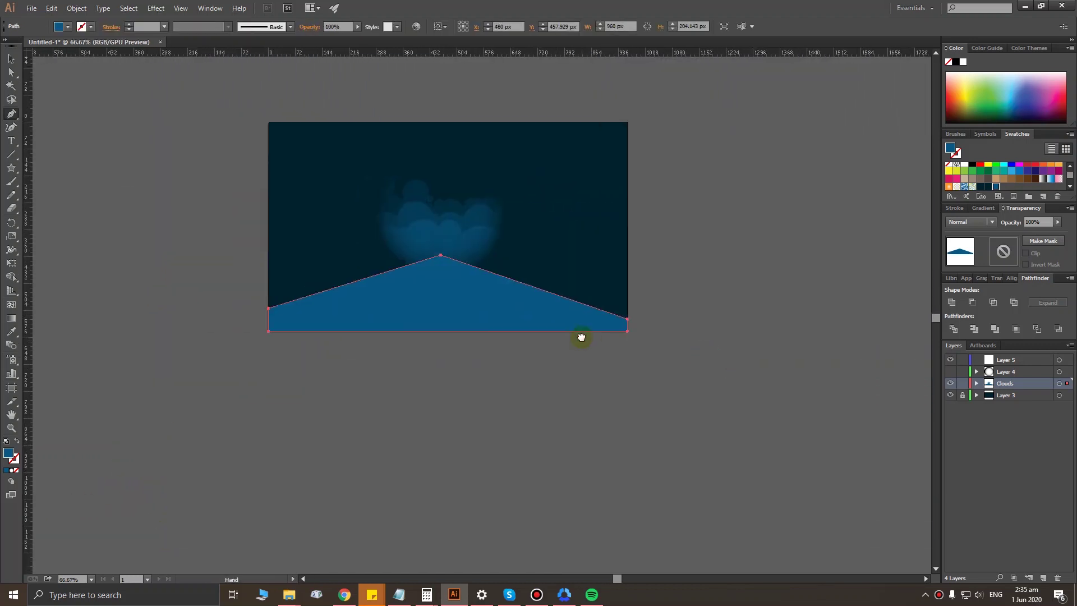
{"action": "scroll", "coordinate": [415, 269], "scroll_direction": "up", "scroll_amount": 2}
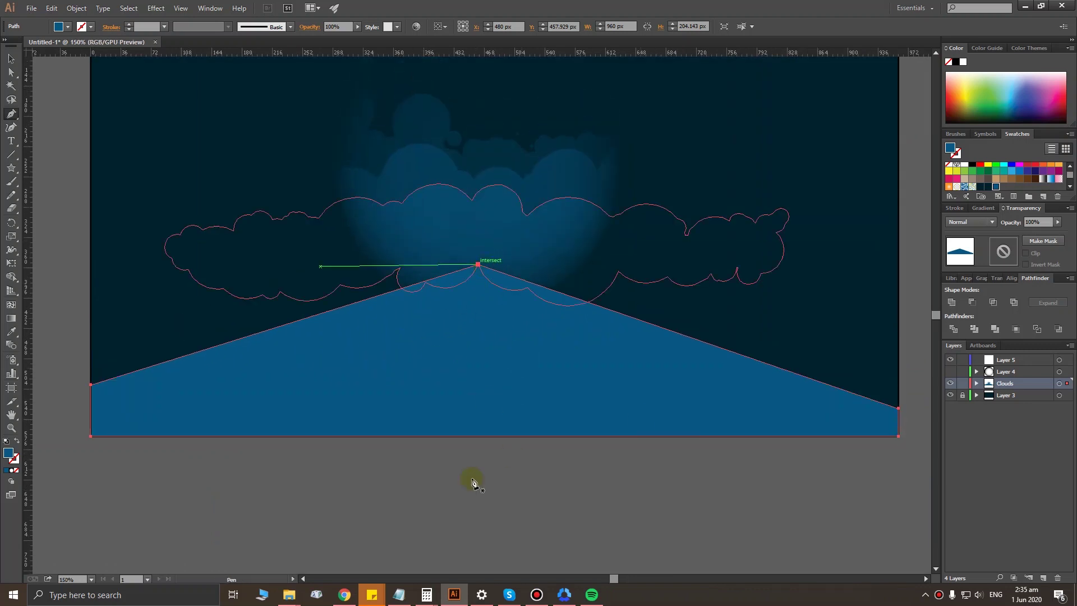
Step: Round the hill's corners and move the hill below the artboard
{"action": "key", "text": "v"}
{"action": "left_click", "coordinate": [513, 365]}
{"action": "left_click", "coordinate": [10, 72]}
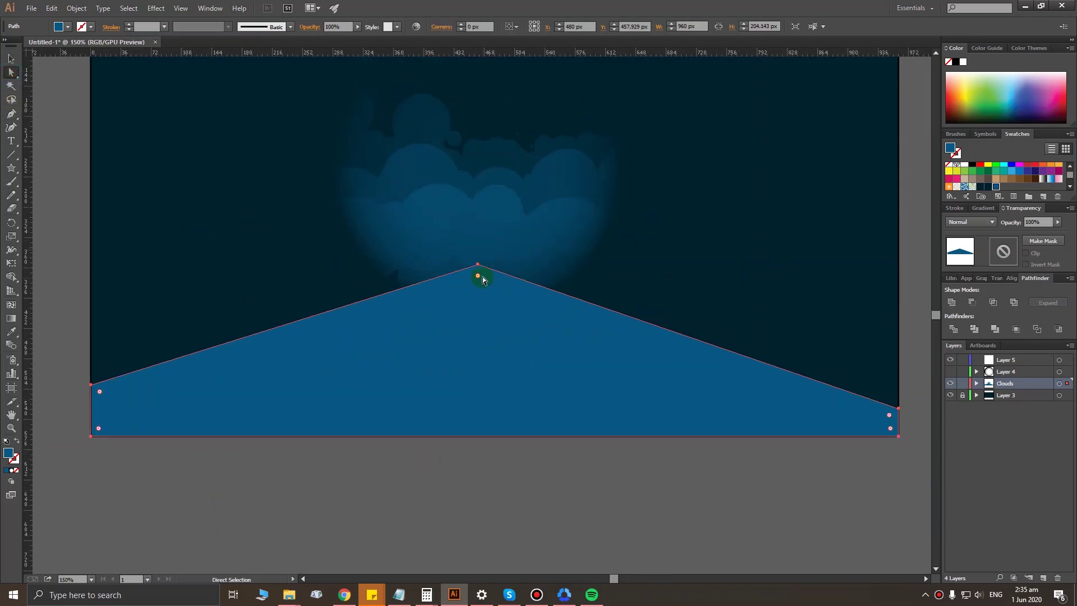
{"action": "left_click_drag", "start_coordinate": [479, 289], "coordinate": [479, 285]}
{"action": "left_click", "coordinate": [252, 226]}
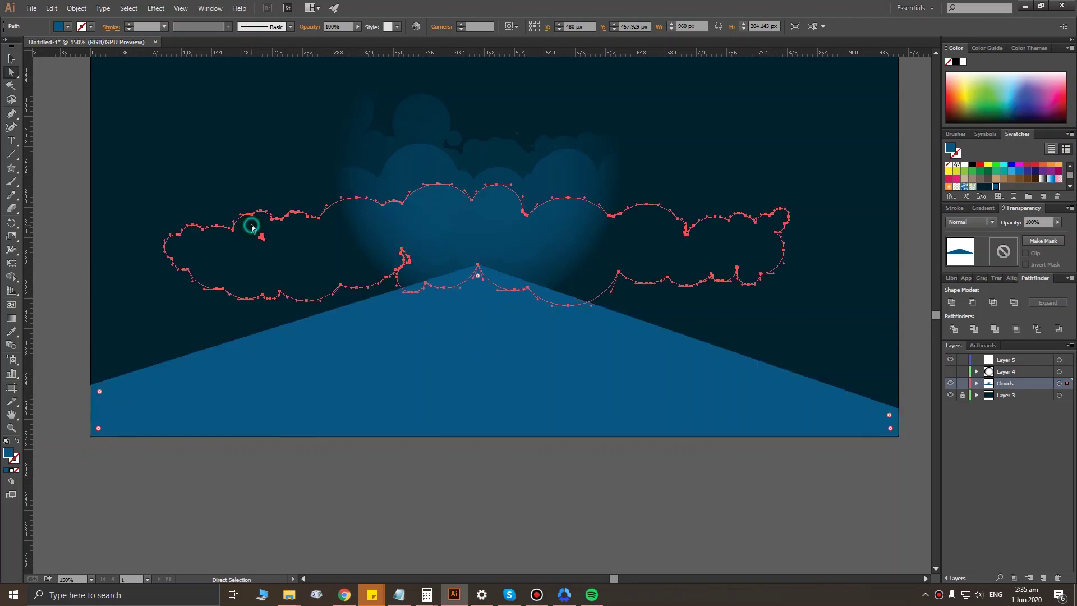
{"action": "left_click", "coordinate": [492, 402]}
{"action": "scroll", "coordinate": [494, 359], "scroll_direction": "down", "scroll_amount": 2}
{"action": "scroll", "coordinate": [496, 321], "scroll_direction": "down", "scroll_amount": 4}
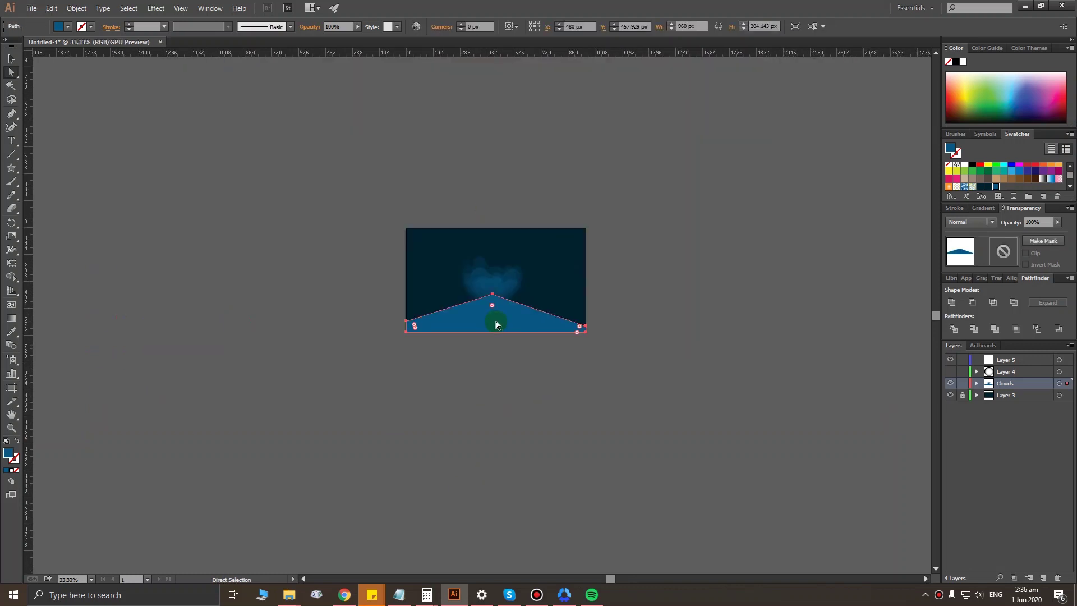
{"action": "scroll", "coordinate": [496, 321], "scroll_direction": "up", "scroll_amount": 1}
{"action": "left_click_drag", "start_coordinate": [496, 318], "coordinate": [496, 391]}
{"action": "scroll", "coordinate": [488, 359], "scroll_direction": "up", "scroll_amount": 2}
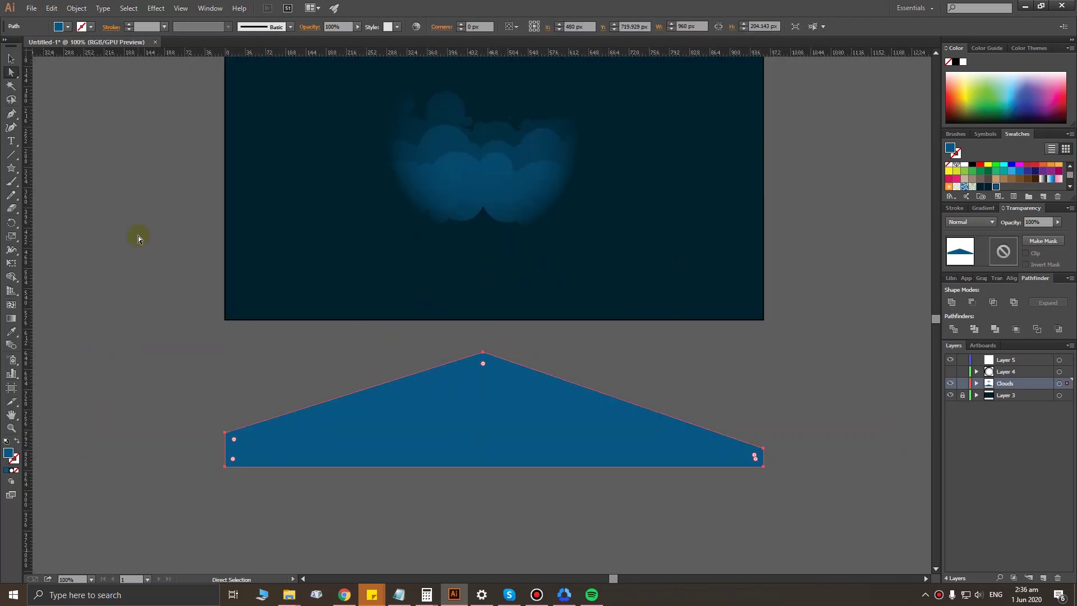
Step: Round the hill's peak into a smooth curve and fill it dark navy
{"action": "left_click", "coordinate": [483, 352]}
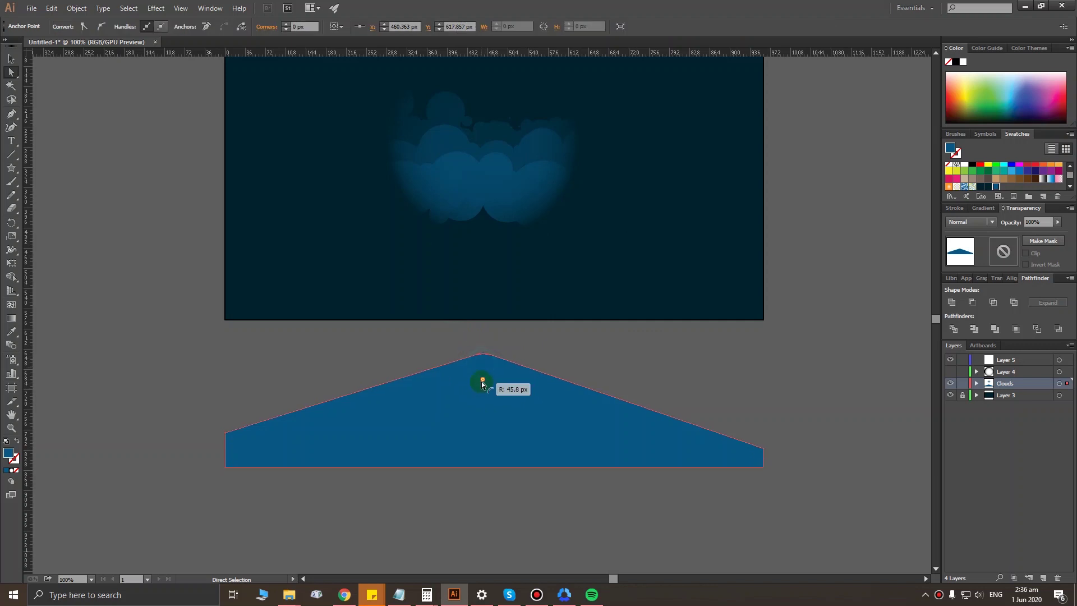
{"action": "mouse_move", "coordinate": [479, 496]}
{"action": "left_mouse_down"}
{"action": "mouse_move", "coordinate": [483, 585]}
{"action": "mouse_move", "coordinate": [488, 578]}
{"action": "left_mouse_up"}
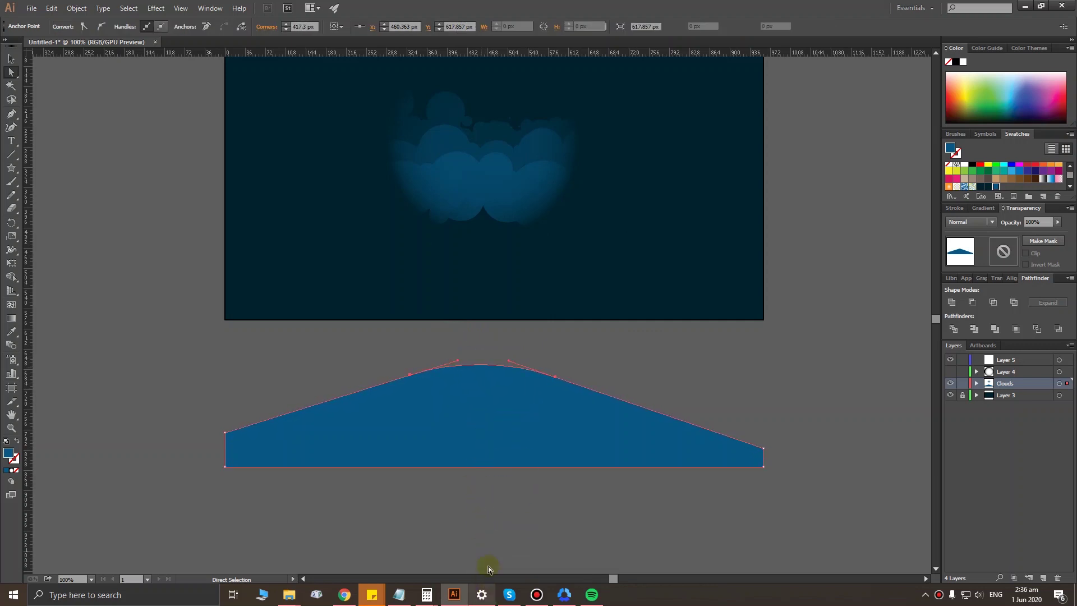
{"action": "left_click", "coordinate": [980, 188]}
{"action": "left_click", "coordinate": [750, 325]}
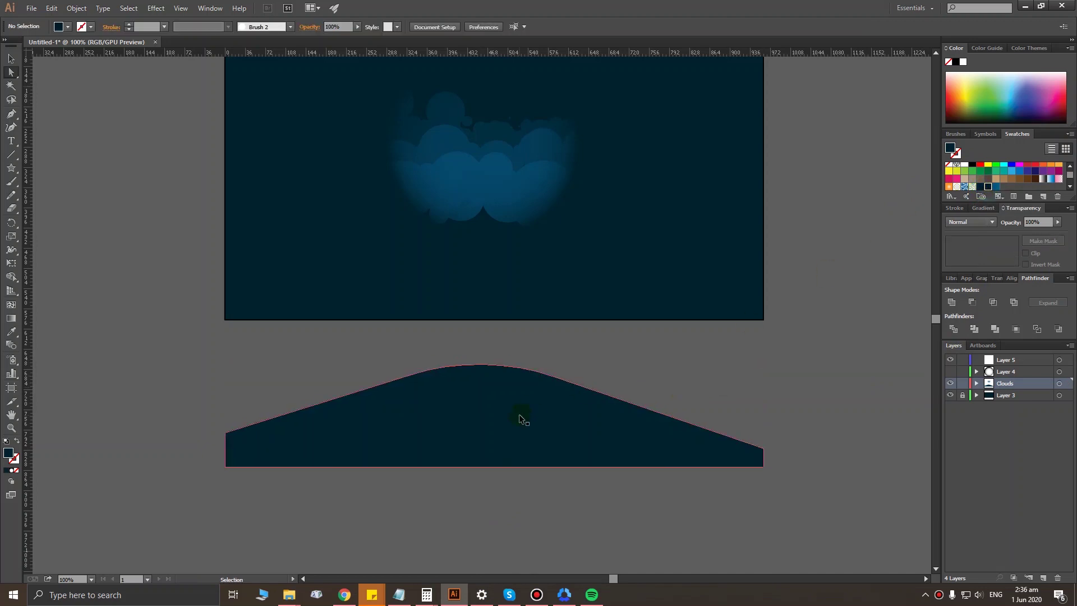
Step: Move the hill back up onto the artboard and return the view to actual size
{"action": "key", "text": "v"}
{"action": "mouse_move", "coordinate": [519, 414]}
{"action": "left_mouse_down"}
{"action": "mouse_move", "coordinate": [533, 257]}
{"action": "mouse_move", "coordinate": [514, 262]}
{"action": "left_mouse_up"}
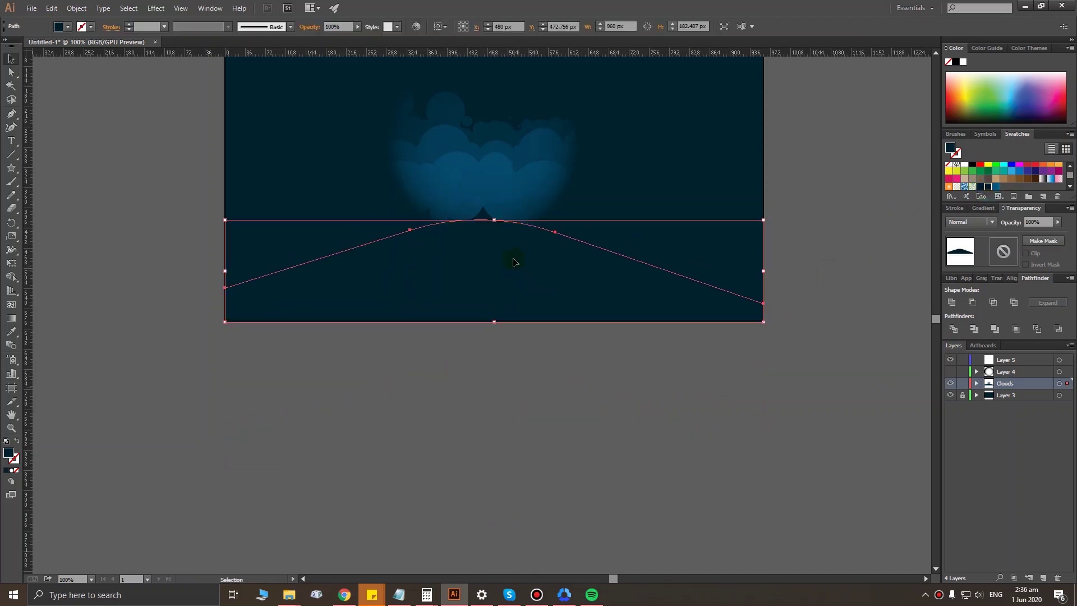
{"action": "left_click", "coordinate": [848, 203]}
{"action": "scroll", "coordinate": [553, 212], "scroll_direction": "up", "scroll_amount": 1}
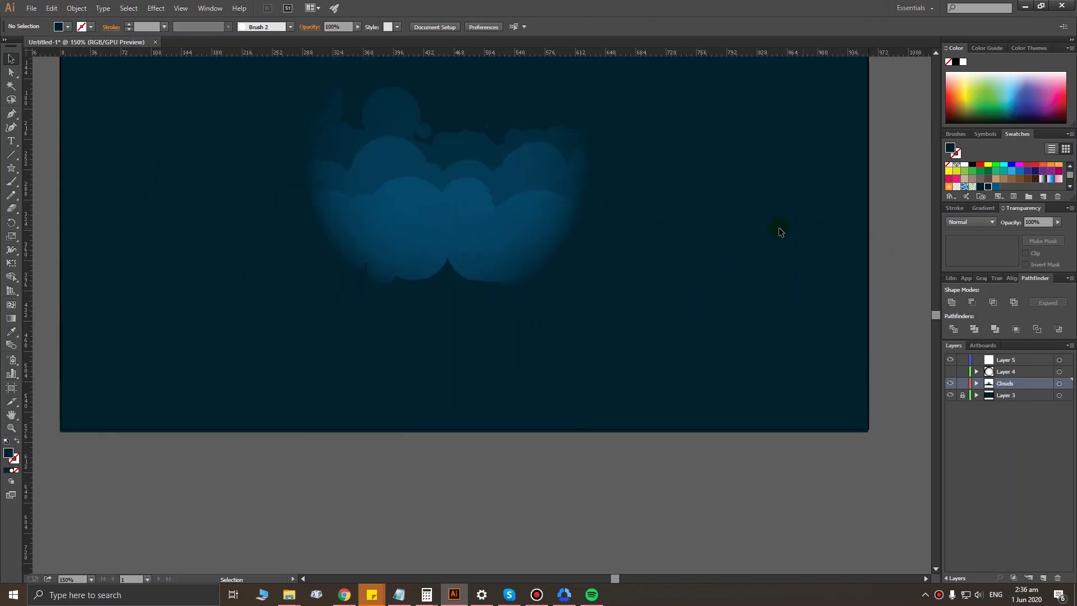
{"action": "scroll", "coordinate": [730, 240], "scroll_direction": "down", "scroll_amount": 2}
{"action": "scroll", "coordinate": [785, 241], "scroll_direction": "up", "scroll_amount": 1}
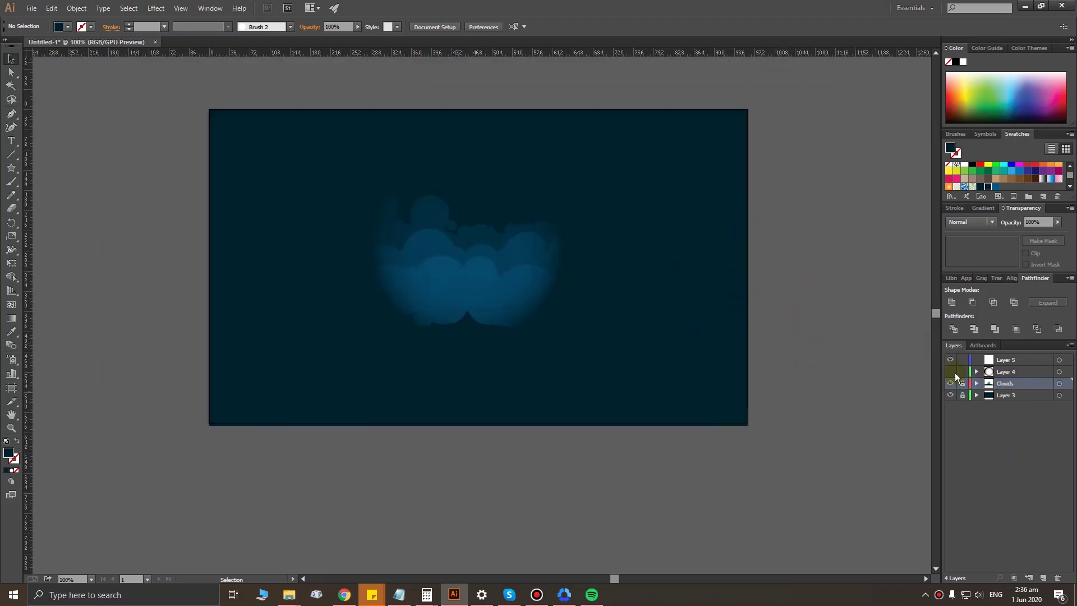
{"action": "scroll", "coordinate": [501, 217], "scroll_direction": "up", "scroll_amount": 1}
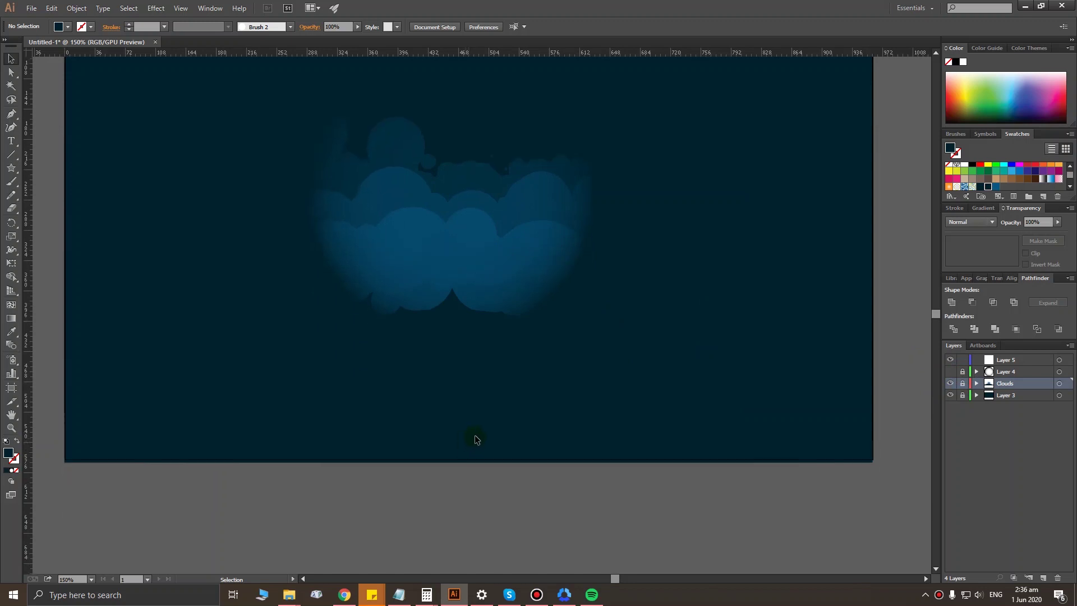
{"action": "key", "text": "ctrl+minus"}
Step: Unlock and expand the Clouds layer, then raise the hill path's top edge slightly
{"action": "left_click", "coordinate": [996, 385]}
{"action": "left_click", "coordinate": [962, 383]}
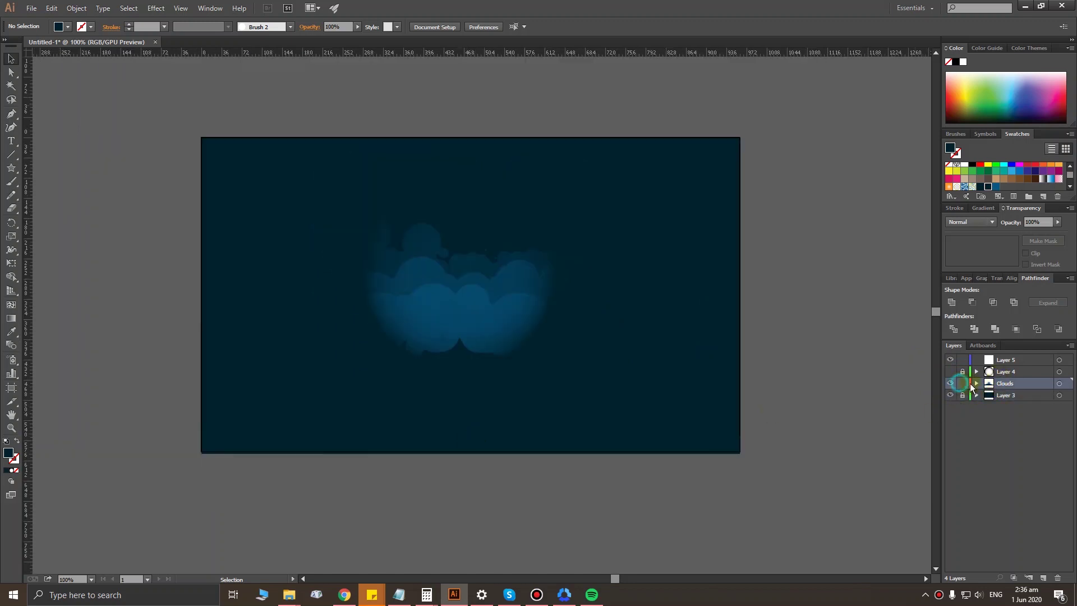
{"action": "left_click", "coordinate": [977, 383]}
{"action": "left_click", "coordinate": [508, 413]}
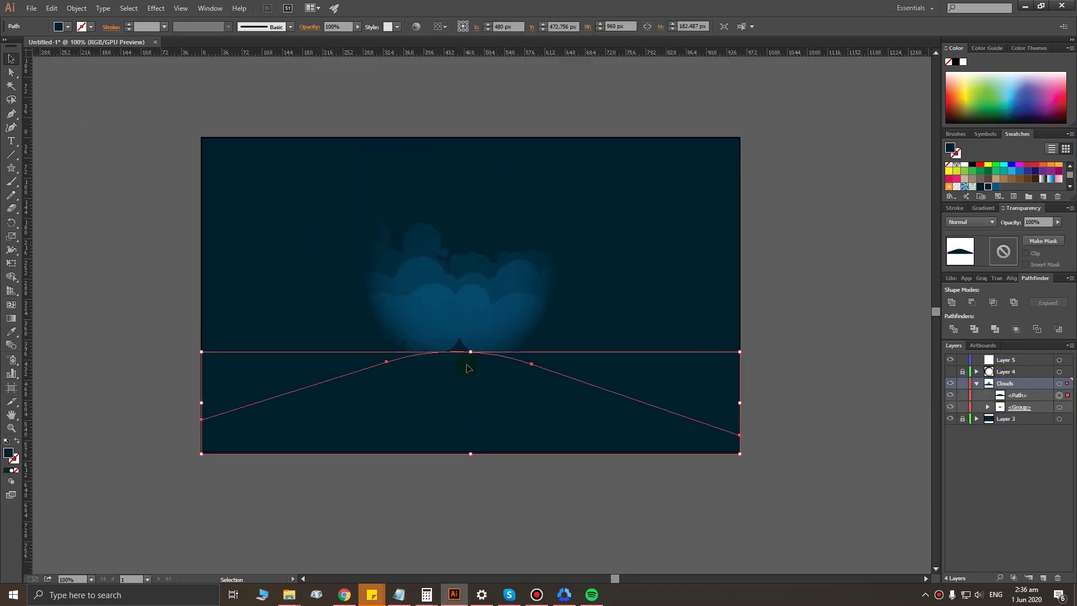
{"action": "left_click_drag", "start_coordinate": [471, 352], "coordinate": [470, 345]}
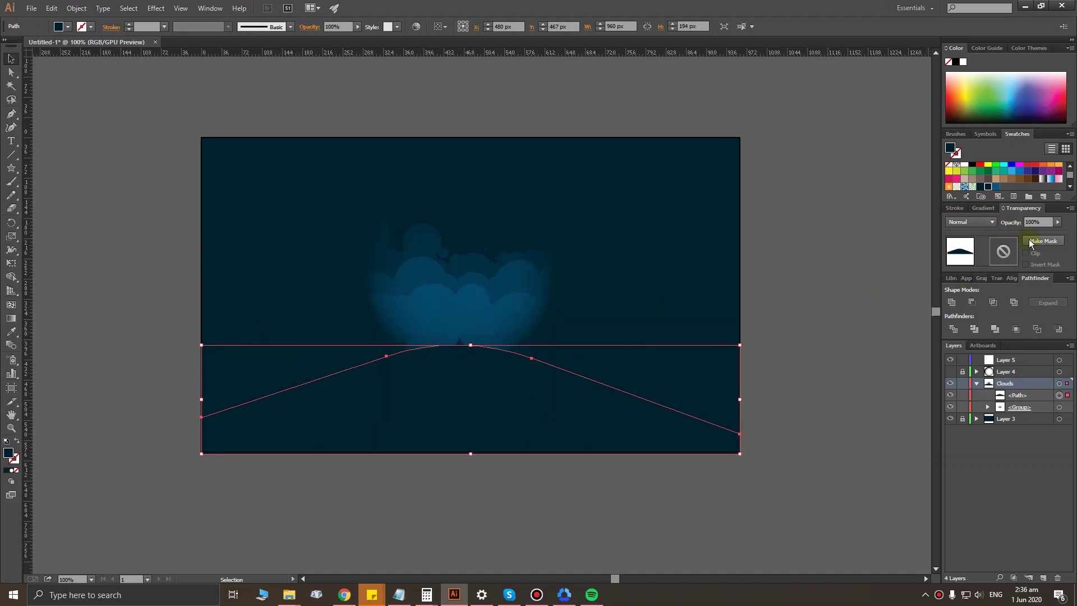
{"action": "left_click", "coordinate": [791, 308]}
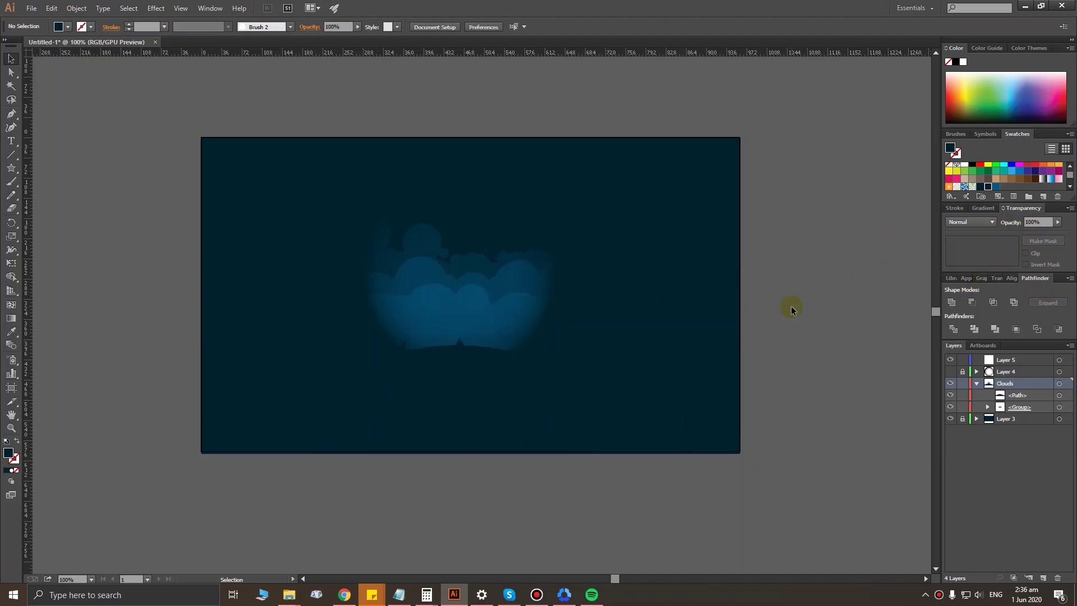
Step: Give the Layer 3 background rectangle a lighter blue fill through the Color Picker
{"action": "left_click", "coordinate": [977, 418]}
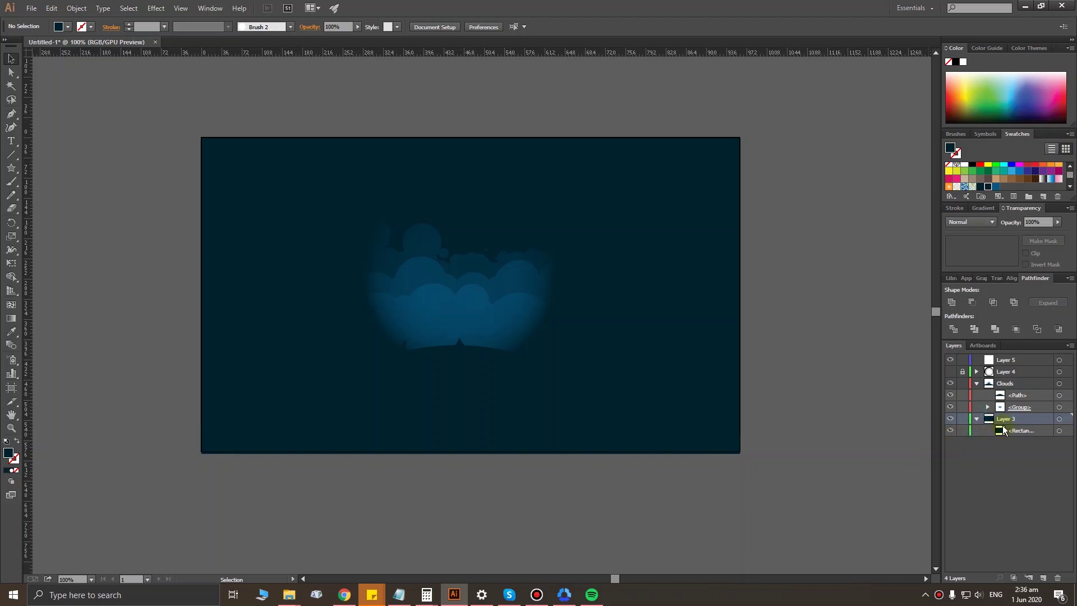
{"action": "left_click", "coordinate": [654, 284]}
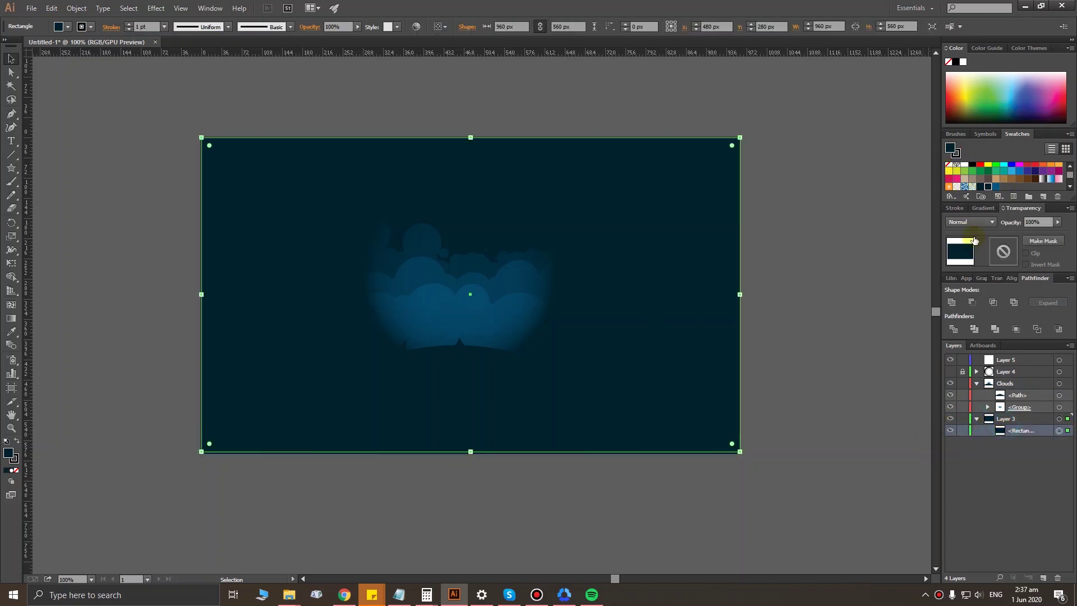
{"action": "double_click", "coordinate": [951, 149]}
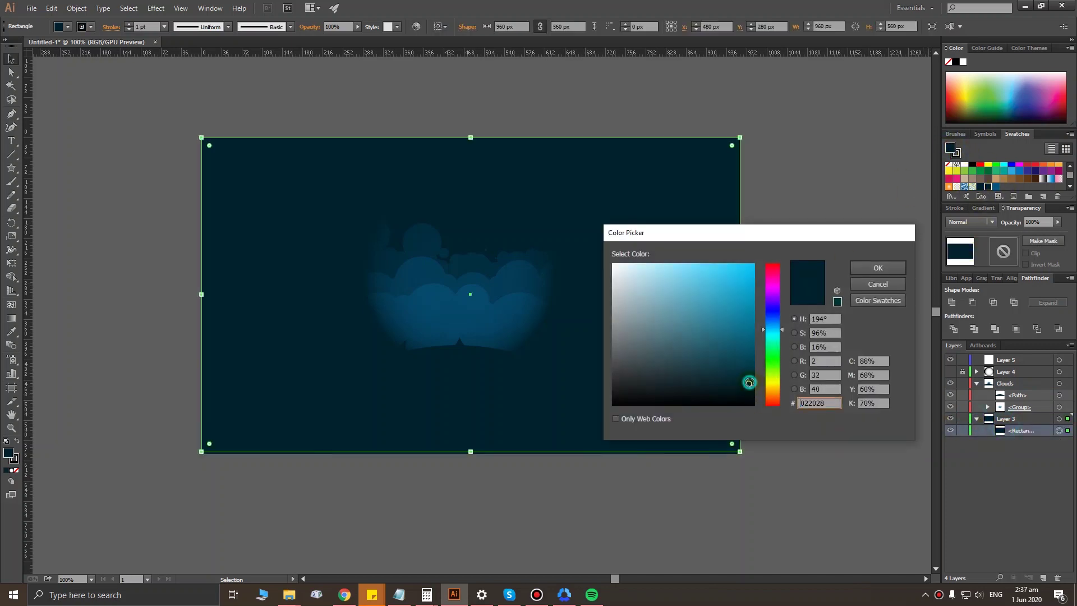
{"action": "left_click", "coordinate": [867, 268]}
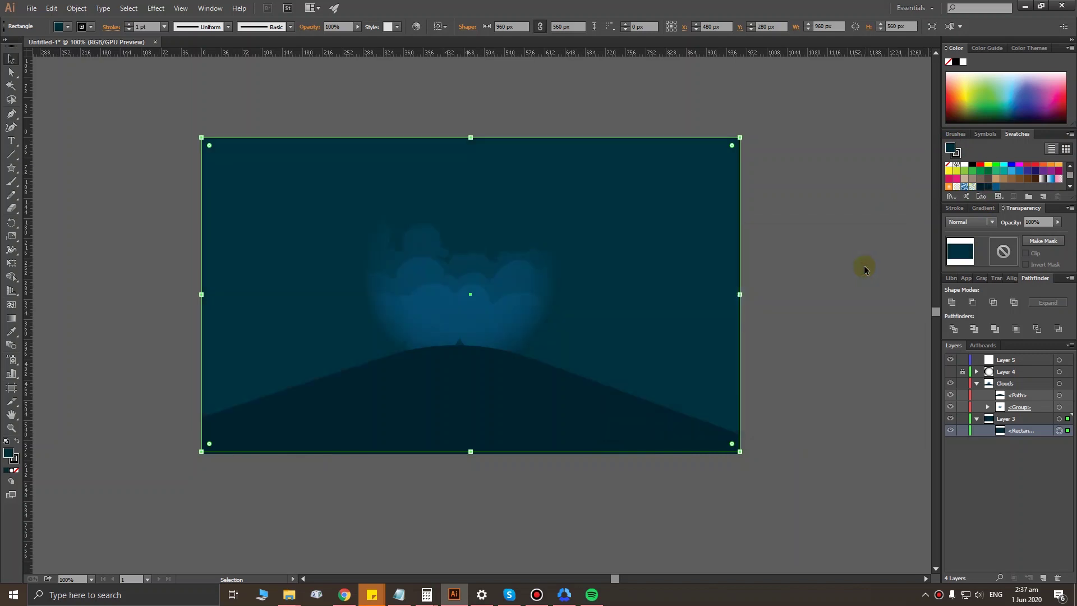
{"action": "left_click", "coordinate": [848, 374]}
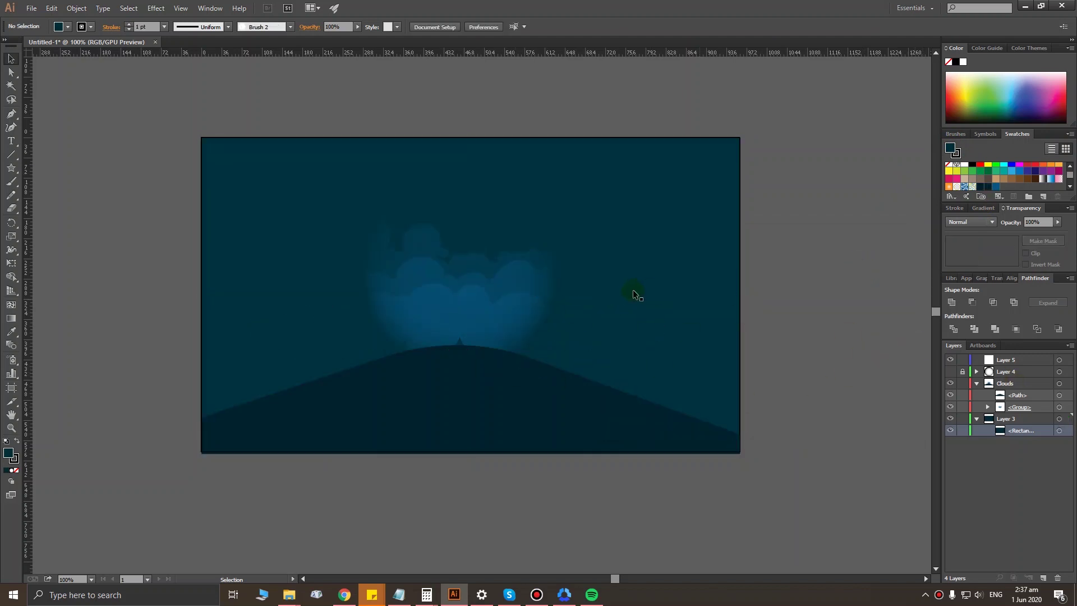
{"action": "key", "text": "ctrl+minus"}
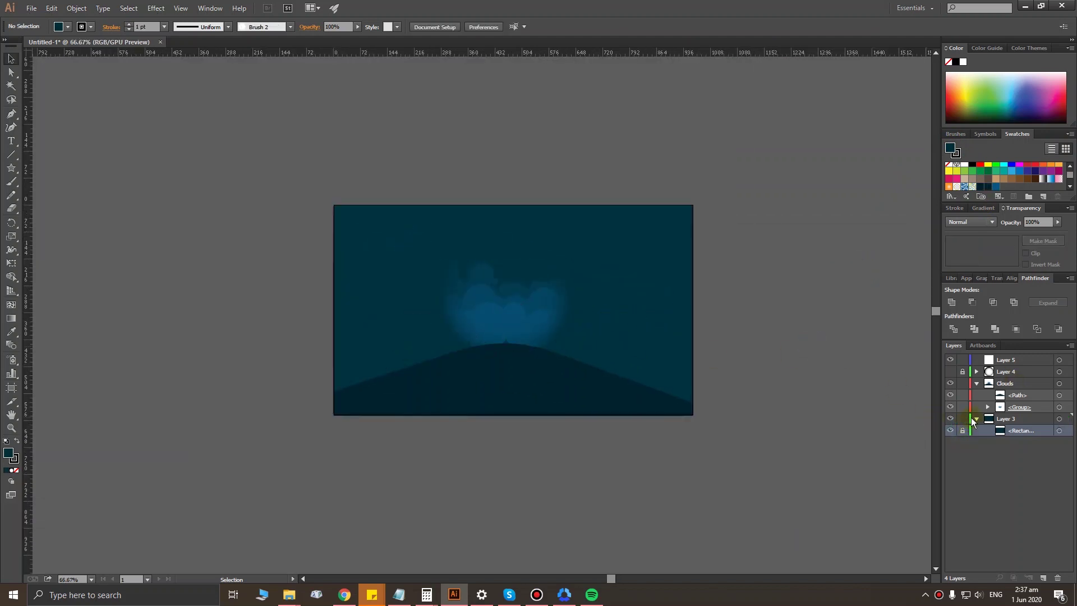
Step: Draw a narrow upright rectangle above the hill with the Rectangle Tool
{"action": "left_click", "coordinate": [975, 419]}
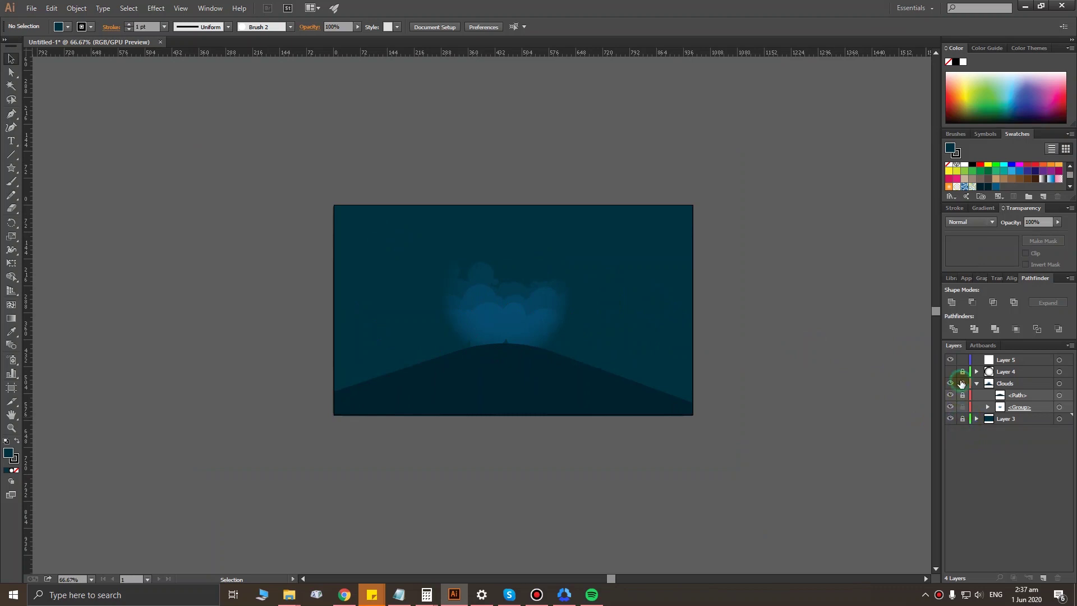
{"action": "scroll", "coordinate": [534, 320], "scroll_direction": "up", "scroll_amount": 1}
{"action": "scroll", "coordinate": [500, 357], "scroll_direction": "up", "scroll_amount": 1}
{"action": "scroll", "coordinate": [500, 356], "scroll_direction": "up", "scroll_amount": 1}
{"action": "left_click_drag", "start_coordinate": [502, 356], "coordinate": [470, 387]}
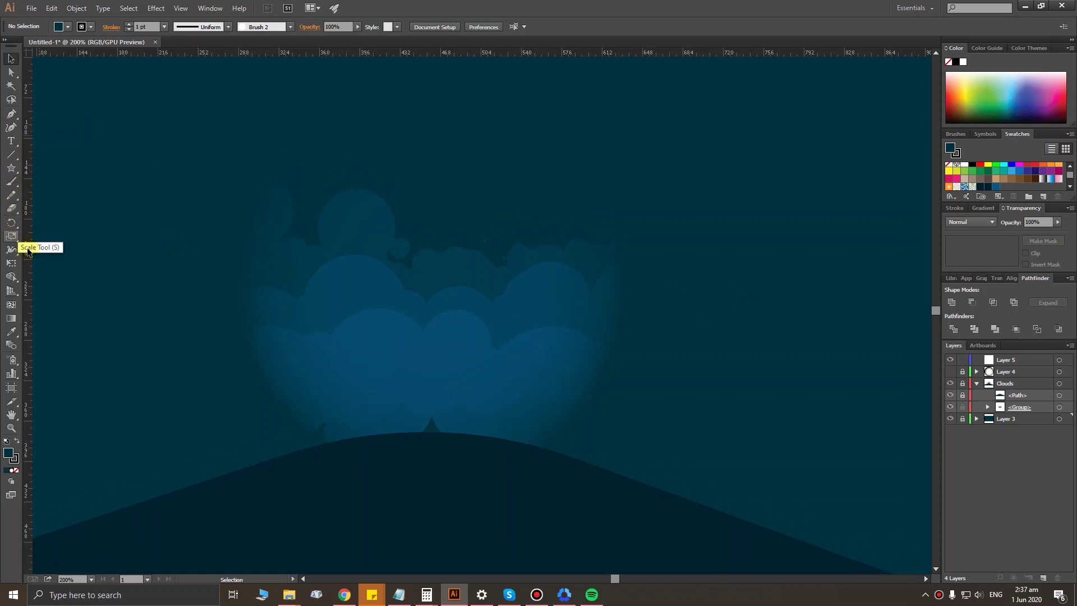
{"action": "scroll", "coordinate": [462, 428], "scroll_direction": "up", "scroll_amount": 1}
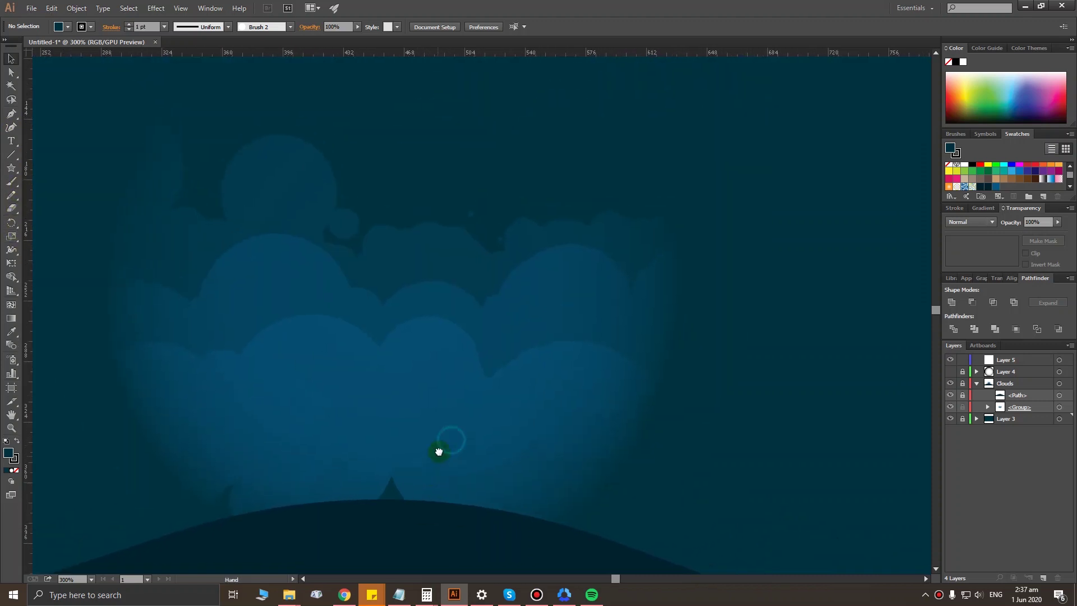
{"action": "left_click", "coordinate": [12, 171]}
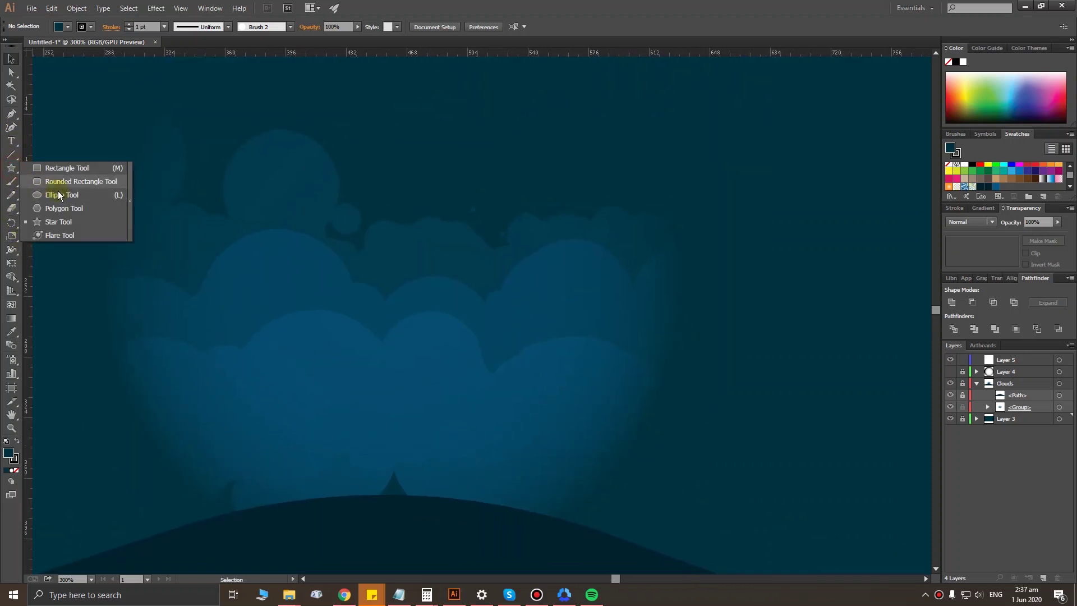
{"action": "left_click", "coordinate": [66, 169]}
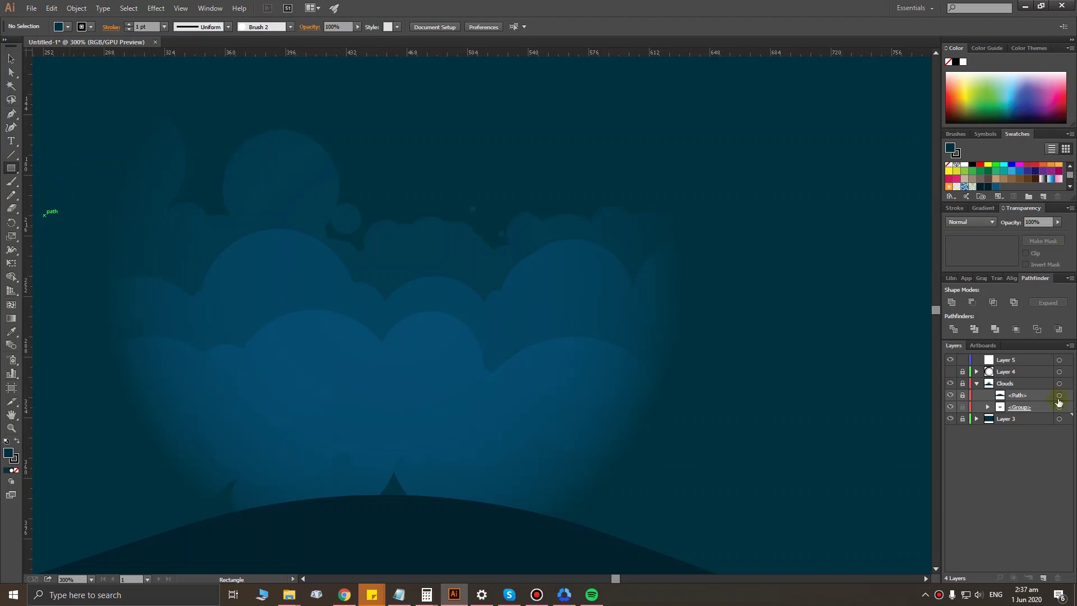
{"action": "mouse_move", "coordinate": [380, 355]}
{"action": "left_mouse_down"}
{"action": "mouse_move", "coordinate": [407, 496]}
{"action": "mouse_move", "coordinate": [372, 457]}
{"action": "left_mouse_up"}
Step: Set the new rectangle's fill to black
{"action": "left_click", "coordinate": [90, 27]}
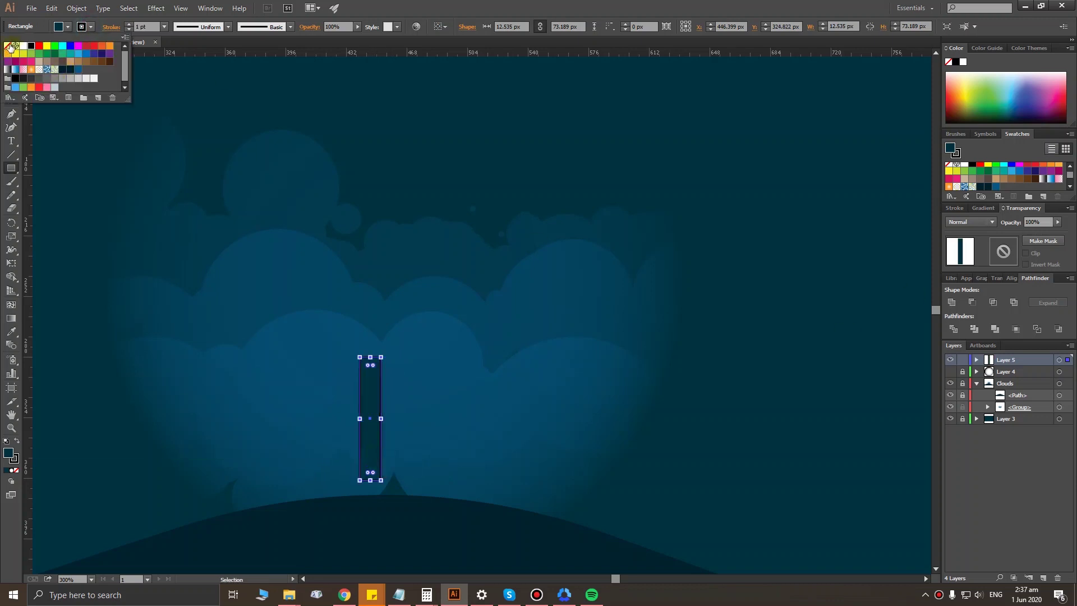
{"action": "left_click", "coordinate": [68, 27]}
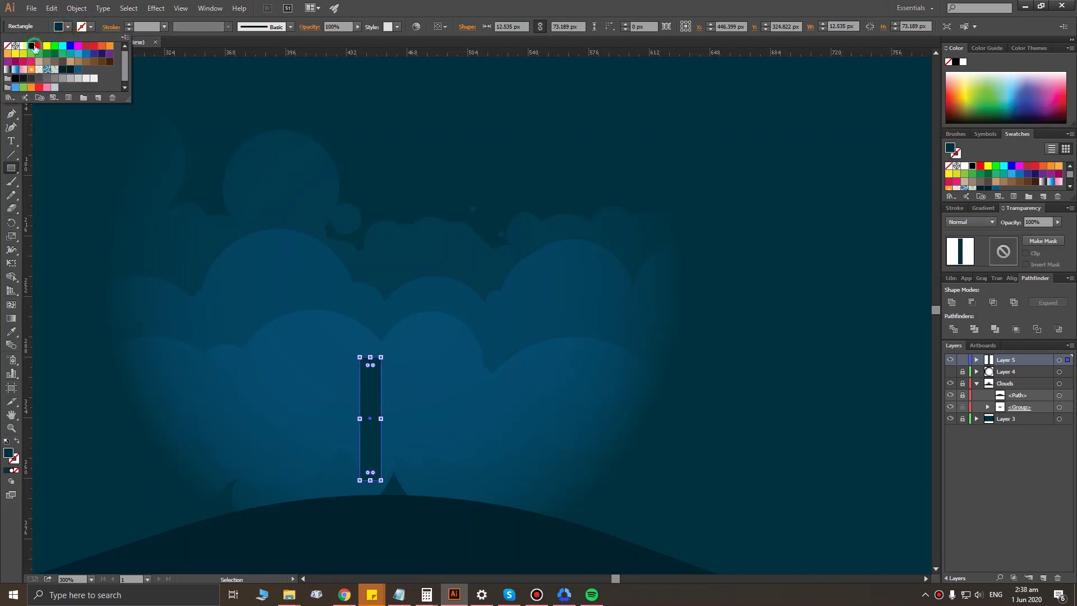
{"action": "left_click", "coordinate": [31, 46]}
{"action": "left_click", "coordinate": [515, 420]}
{"action": "left_click", "coordinate": [67, 26]}
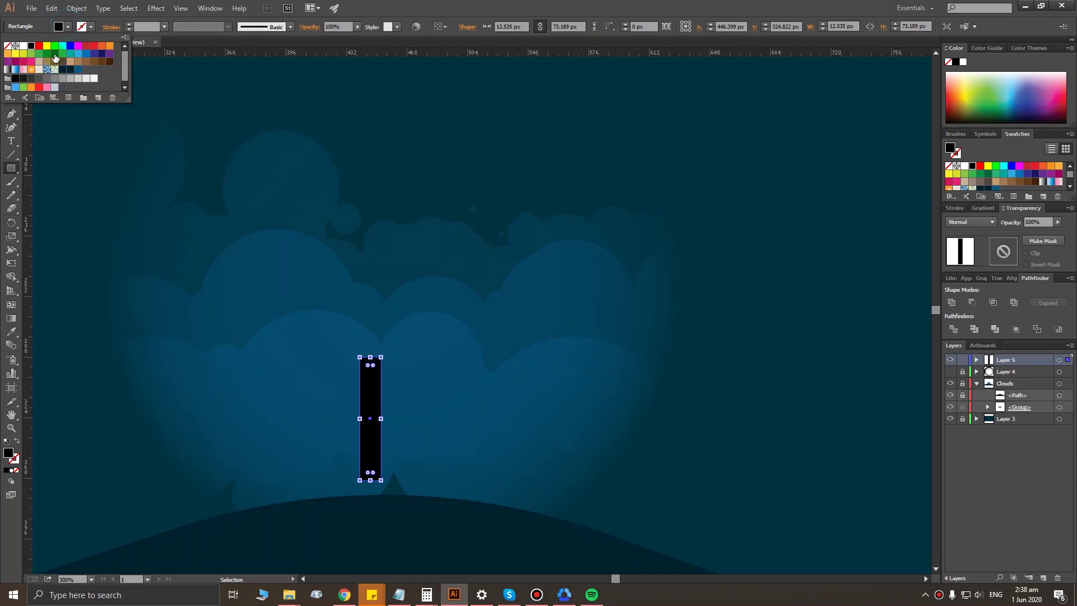
{"action": "left_click", "coordinate": [23, 80]}
{"action": "left_click", "coordinate": [581, 445]}
{"action": "scroll", "coordinate": [441, 434], "scroll_direction": "down", "scroll_amount": 3}
{"action": "scroll", "coordinate": [440, 433], "scroll_direction": "down", "scroll_amount": 3}
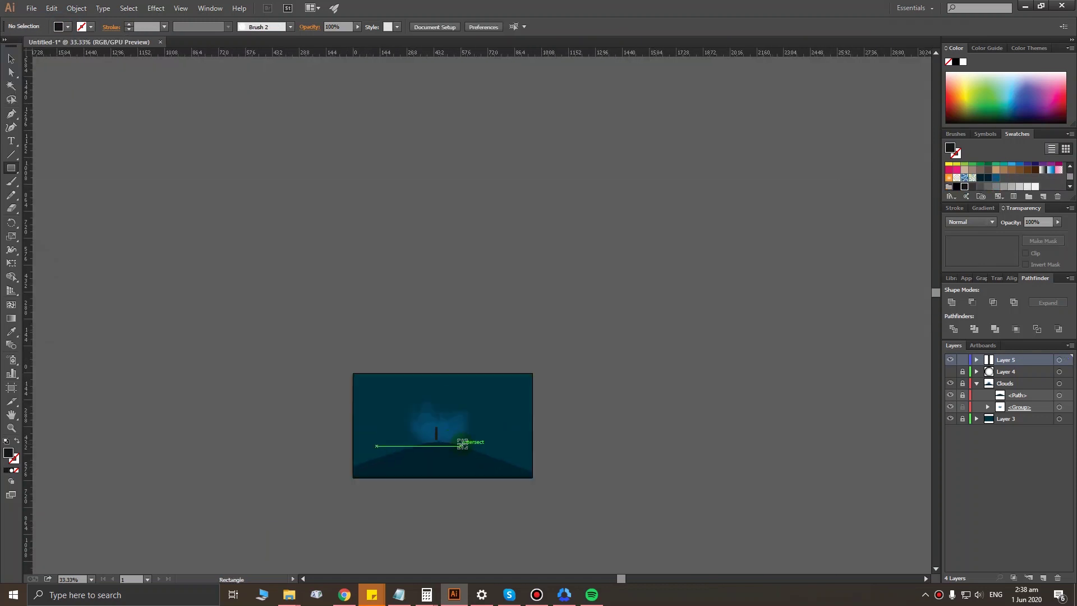
{"action": "scroll", "coordinate": [462, 442], "scroll_direction": "up", "scroll_amount": 3}
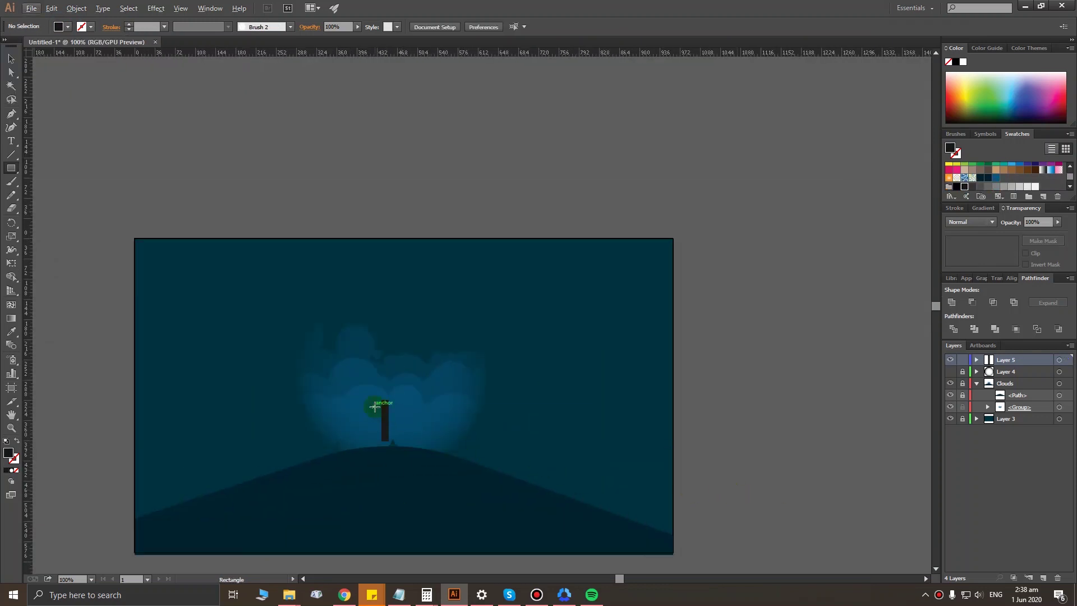
{"action": "scroll", "coordinate": [374, 406], "scroll_direction": "up", "scroll_amount": 3}
{"action": "scroll", "coordinate": [494, 486], "scroll_direction": "up", "scroll_amount": 1}
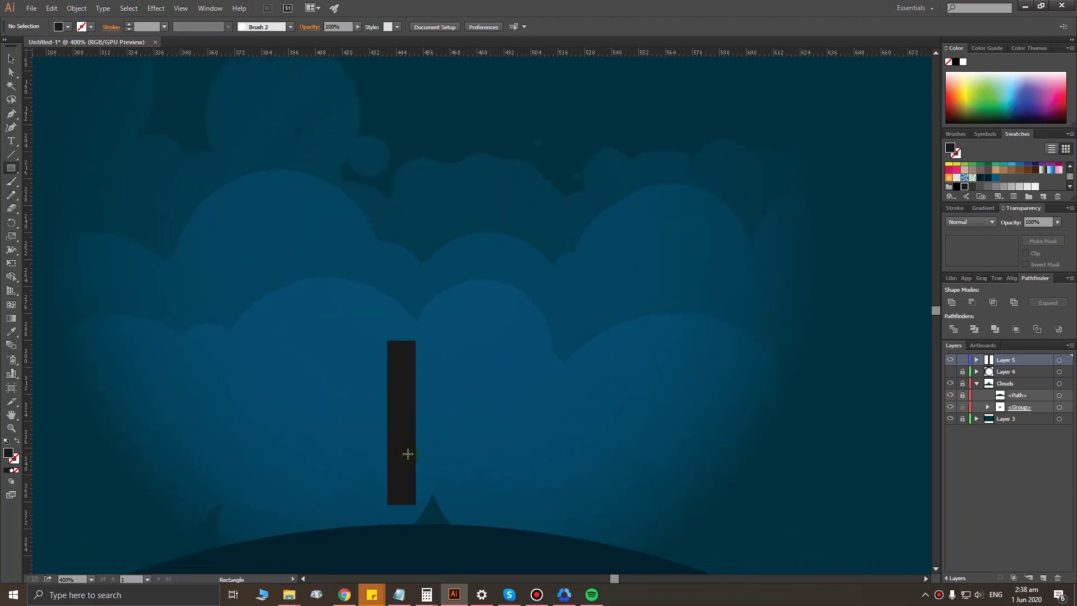
Step: Move the black rectangle over the hill peak
{"action": "left_click_drag", "start_coordinate": [408, 454], "coordinate": [458, 446]}
{"action": "left_click_drag", "start_coordinate": [461, 466], "coordinate": [491, 440]}
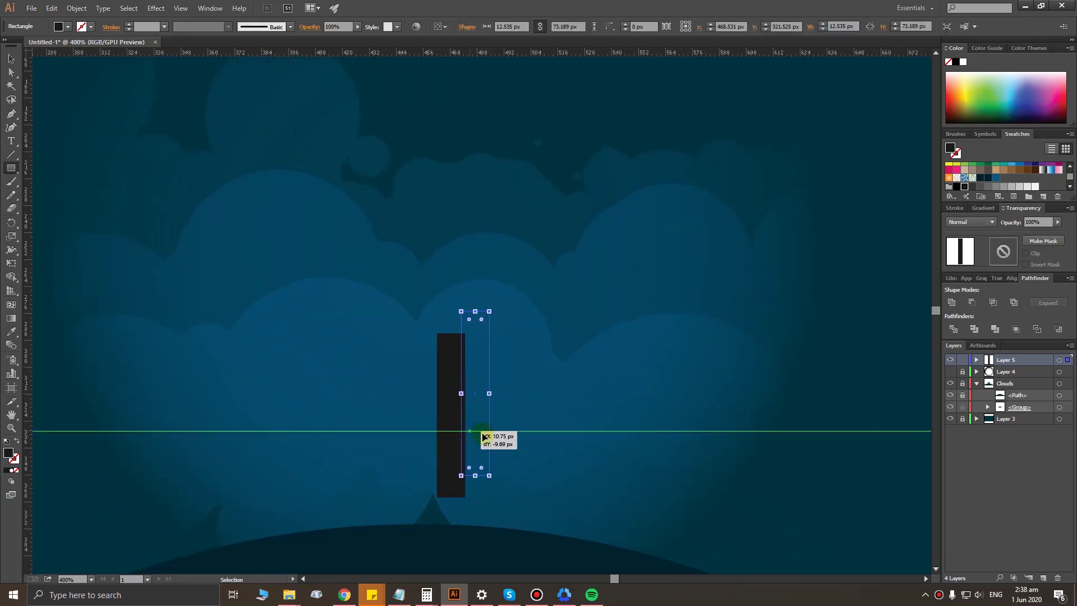
{"action": "key", "text": "ctrl+plus"}
{"action": "left_click", "coordinate": [488, 450]}
{"action": "left_click", "coordinate": [564, 317]}
{"action": "scroll", "coordinate": [430, 325], "scroll_direction": "down", "scroll_amount": 2}
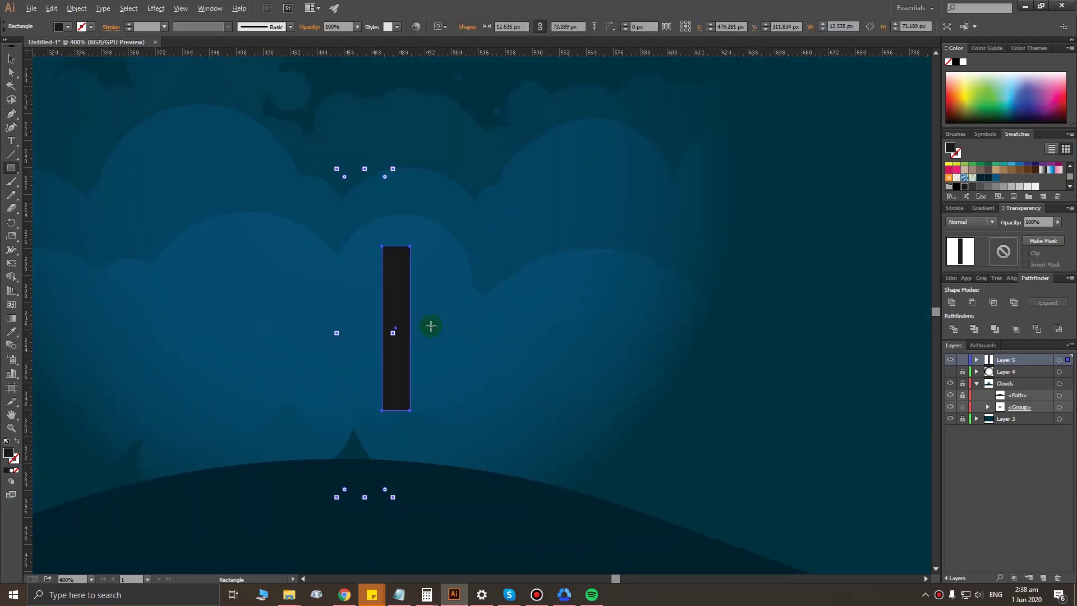
{"action": "scroll", "coordinate": [430, 325], "scroll_direction": "down", "scroll_amount": 1}
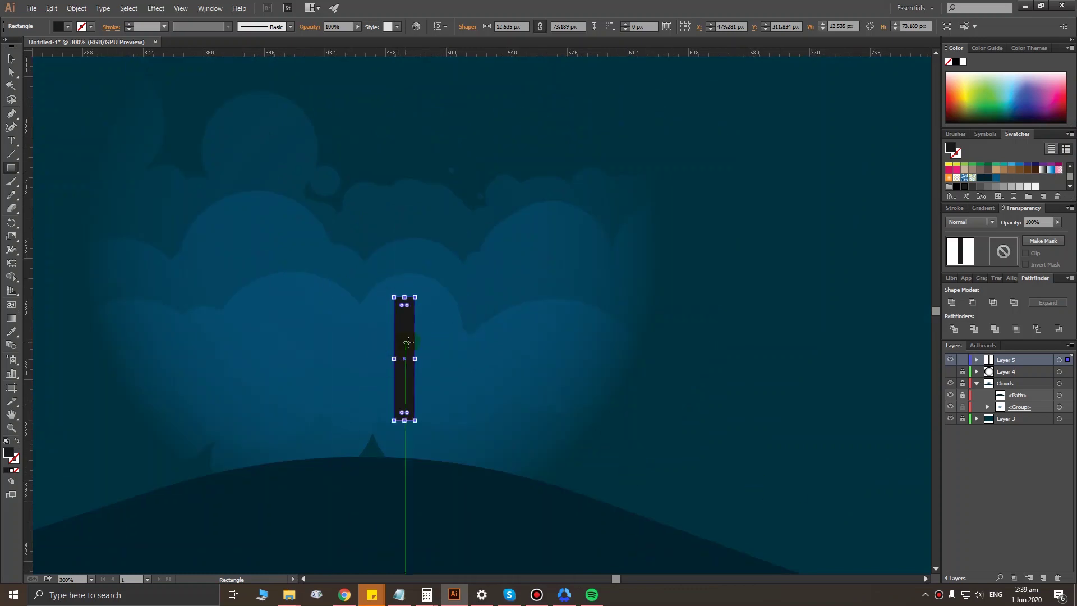
Step: Lower the tower rectangle onto the hill top, stretch it taller and widen it slightly
{"action": "left_click_drag", "start_coordinate": [405, 358], "coordinate": [365, 390]}
{"action": "left_click_drag", "start_coordinate": [364, 329], "coordinate": [369, 291]}
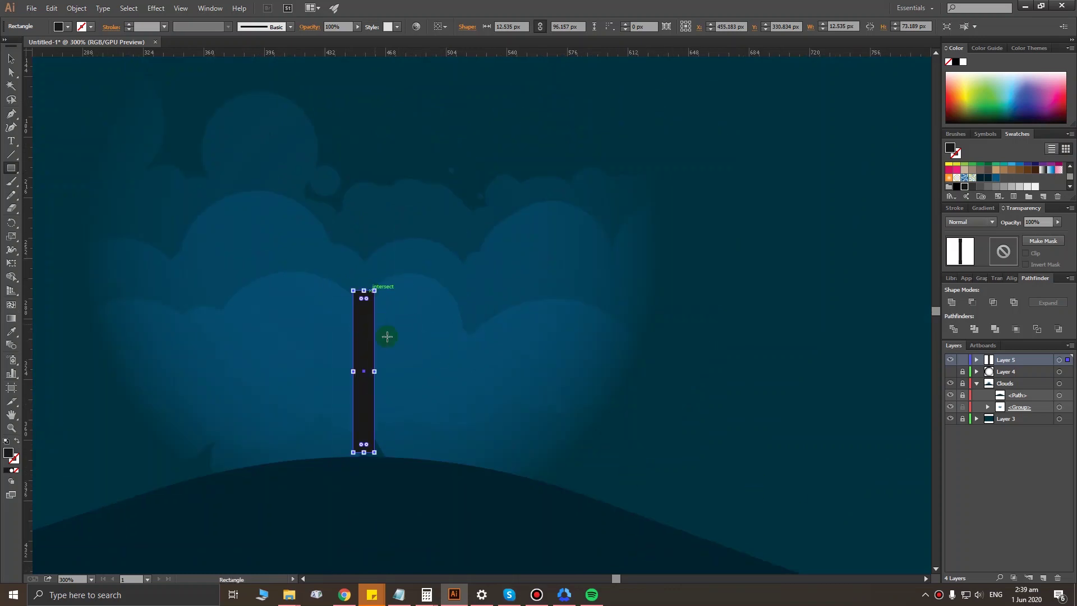
{"action": "left_click_drag", "start_coordinate": [374, 368], "coordinate": [420, 365]}
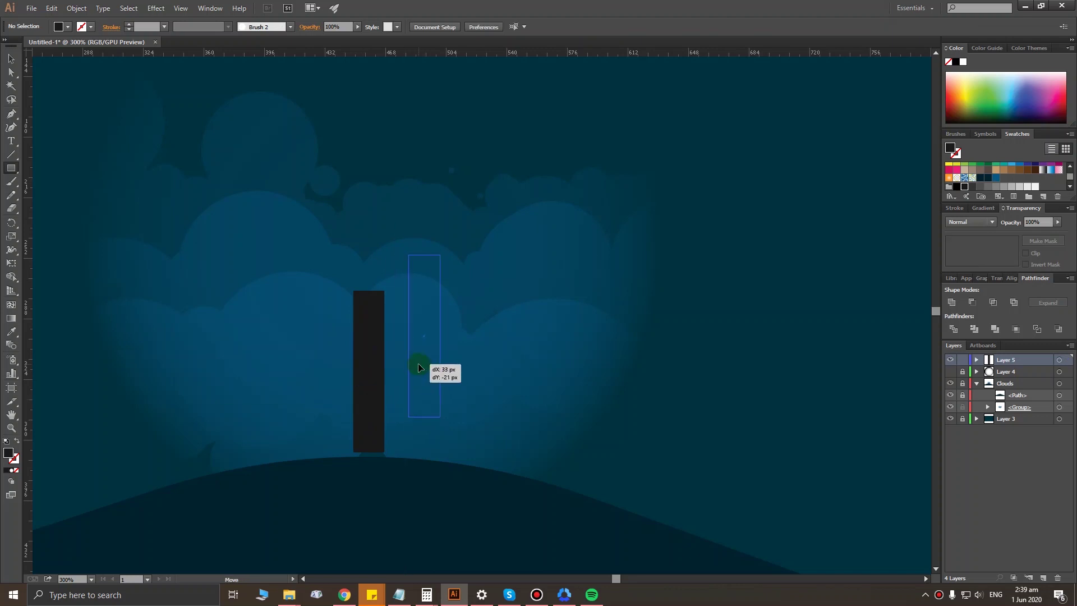
{"action": "left_click", "coordinate": [476, 428]}
{"action": "scroll", "coordinate": [476, 428], "scroll_direction": "up", "scroll_amount": 1}
{"action": "scroll", "coordinate": [384, 366], "scroll_direction": "up", "scroll_amount": 1}
{"action": "left_click_drag", "start_coordinate": [11, 168], "coordinate": [62, 177]}
Step: Draw a small wide block atop the tower, then undo it
{"action": "left_click", "coordinate": [61, 171]}
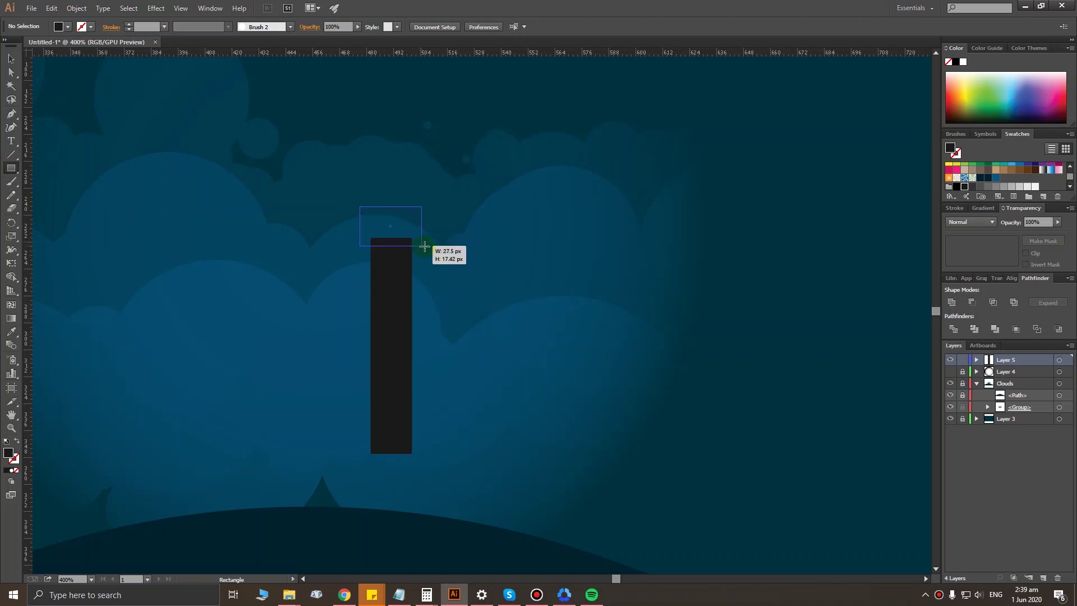
{"action": "left_click_drag", "start_coordinate": [360, 207], "coordinate": [423, 245]}
{"action": "scroll", "coordinate": [396, 211], "scroll_direction": "up", "scroll_amount": 3}
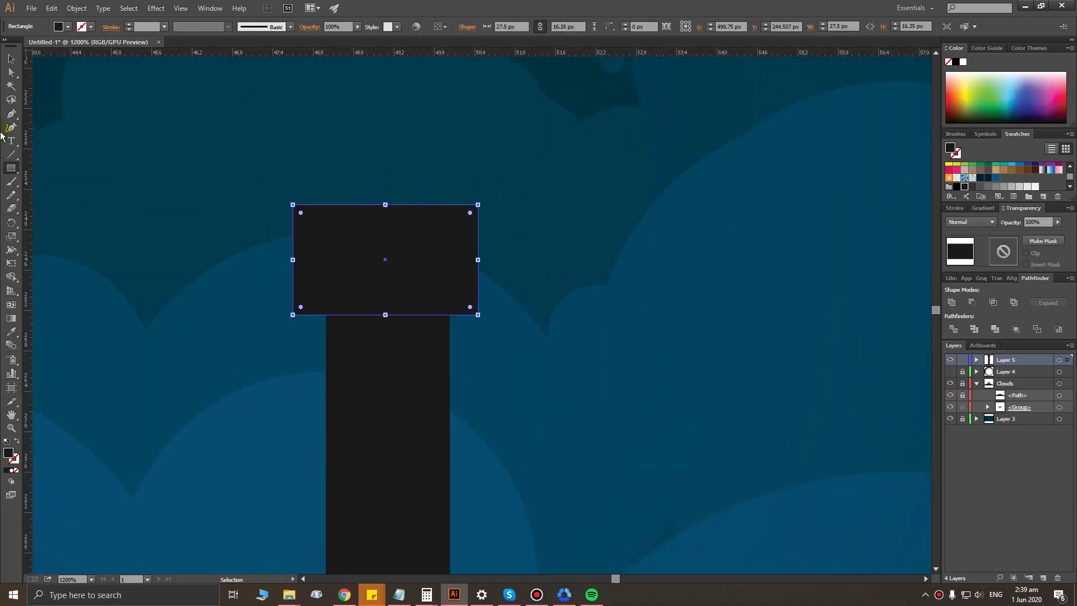
{"action": "left_click", "coordinate": [12, 73]}
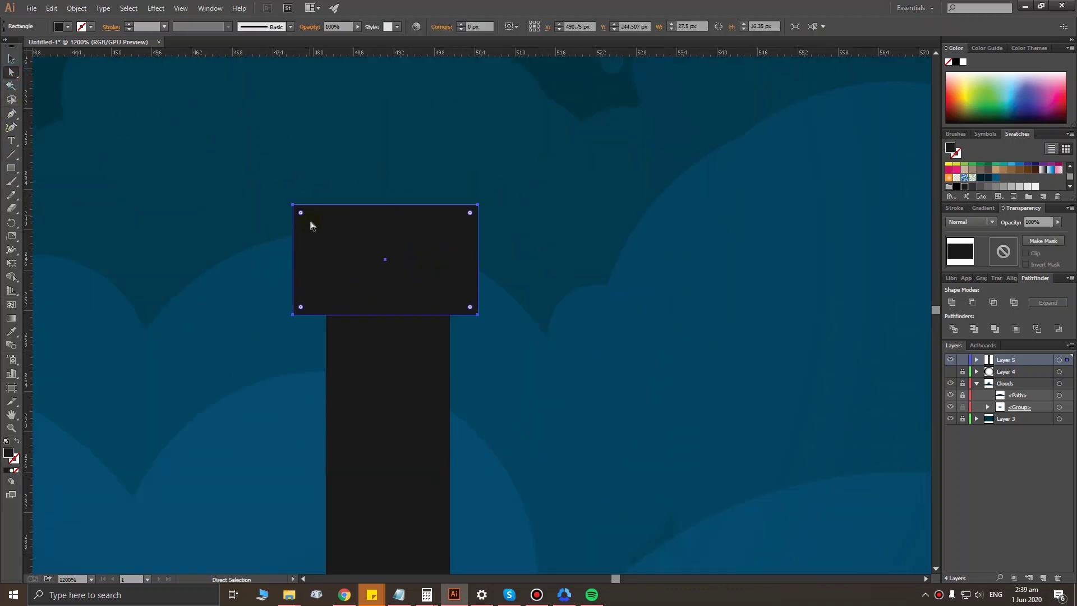
{"action": "key", "text": "v"}
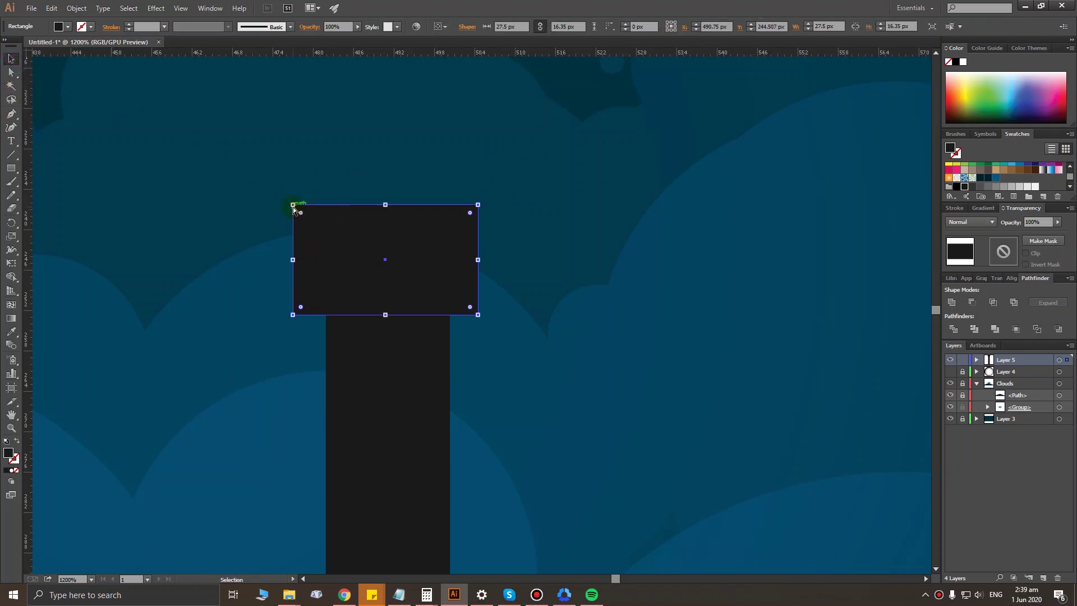
{"action": "key", "text": "ctrl+z"}
{"action": "key", "text": "ctrl+z"}
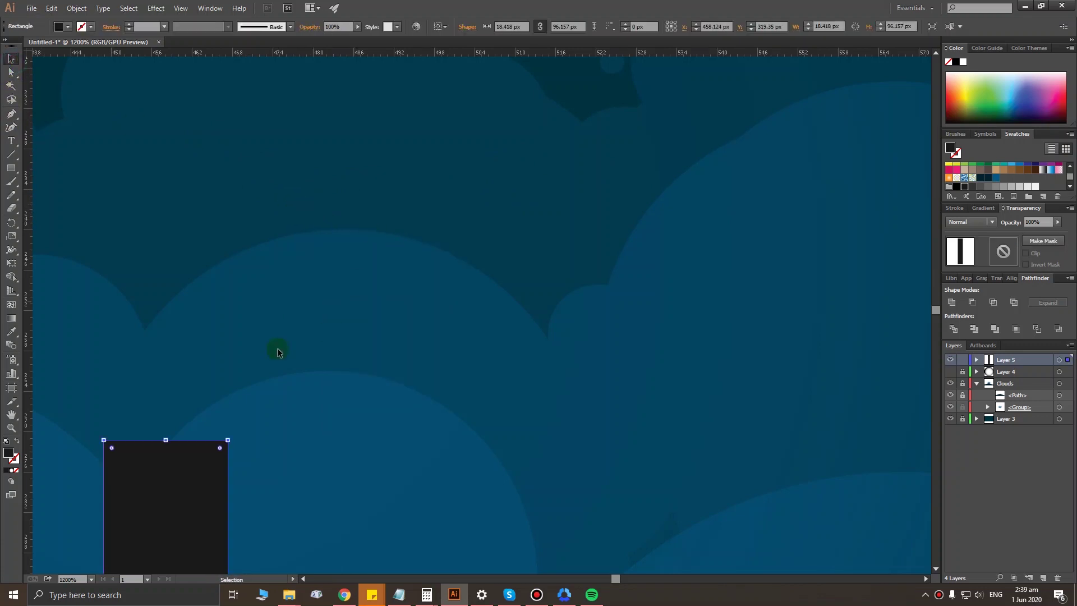
Step: Try a triangular cap with a rounded corner above the tower, then undo it away
{"action": "left_click_drag", "start_coordinate": [277, 352], "coordinate": [406, 513]}
{"action": "left_click", "coordinate": [11, 175]}
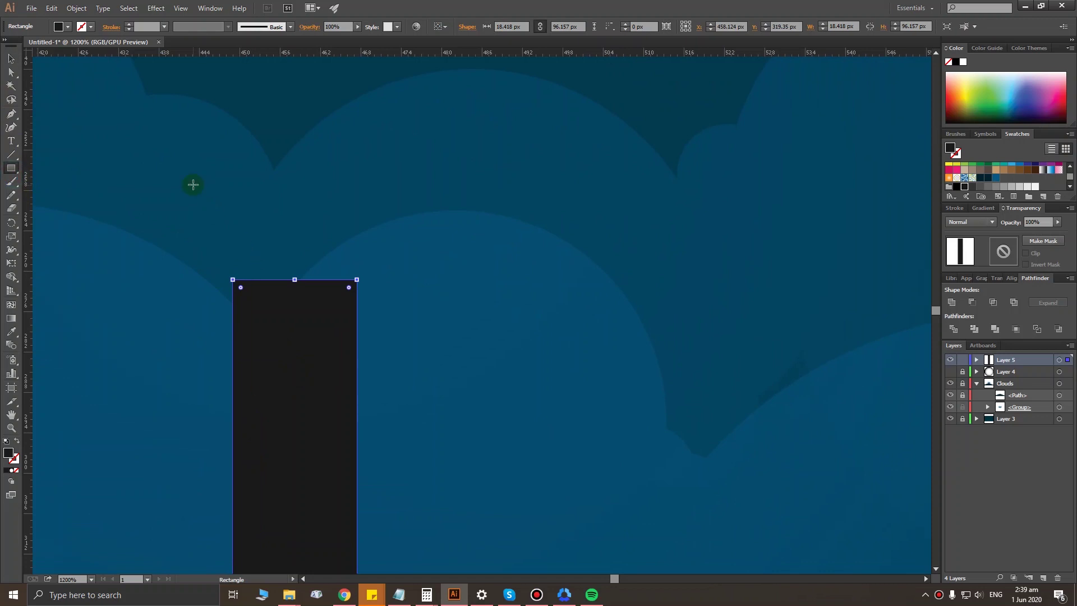
{"action": "mouse_move", "coordinate": [193, 184]}
{"action": "left_mouse_down"}
{"action": "mouse_move", "coordinate": [318, 274]}
{"action": "mouse_move", "coordinate": [342, 268]}
{"action": "left_mouse_up"}
{"action": "left_click_drag", "start_coordinate": [327, 228], "coordinate": [327, 230]}
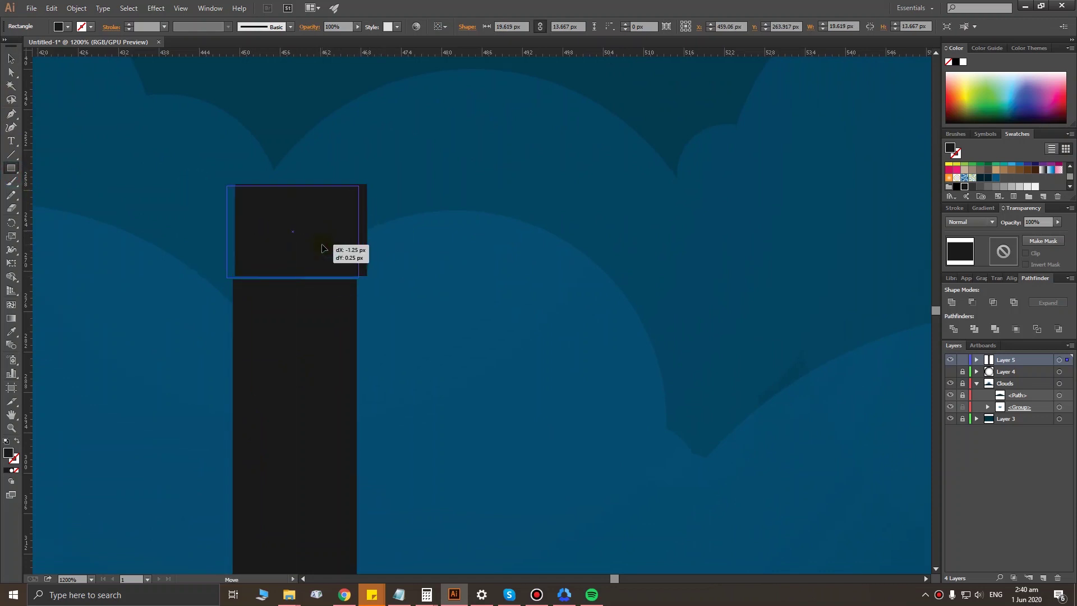
{"action": "left_click", "coordinate": [11, 113]}
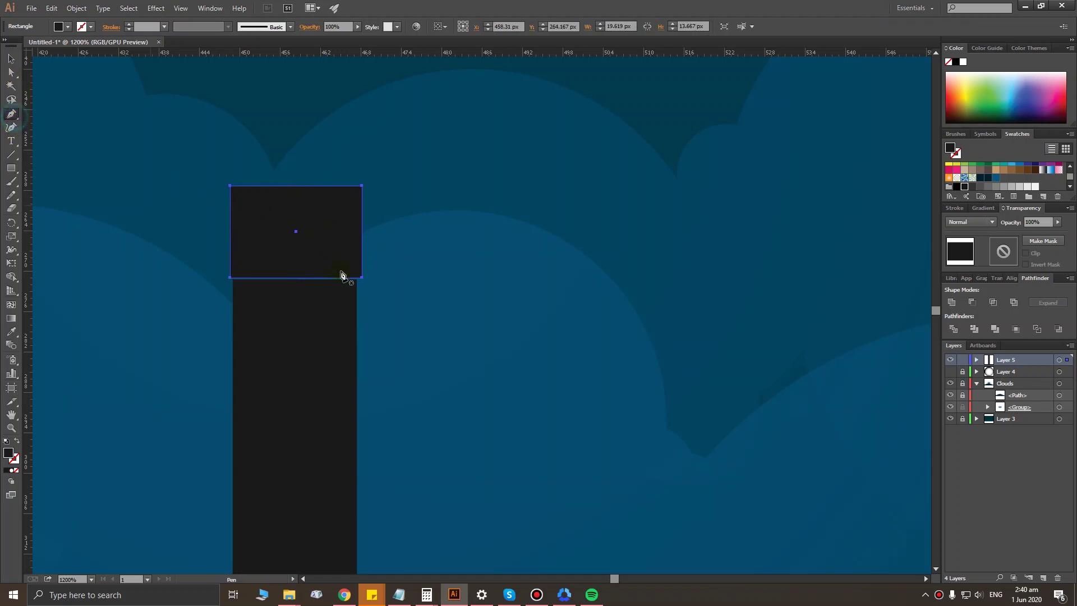
{"action": "left_click", "coordinate": [232, 191]}
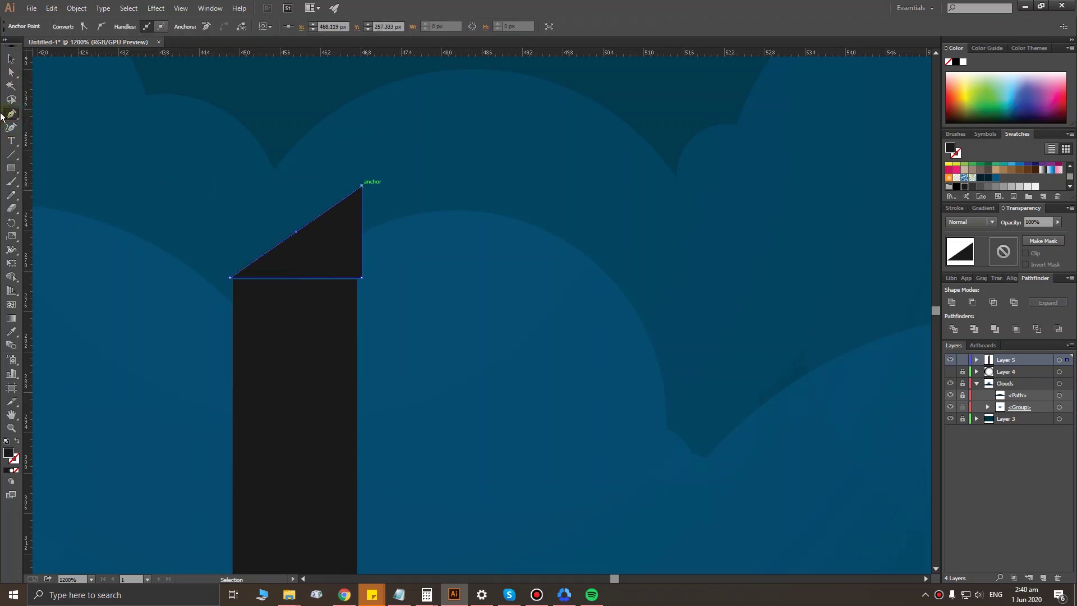
{"action": "left_click_drag", "start_coordinate": [363, 186], "coordinate": [308, 185]}
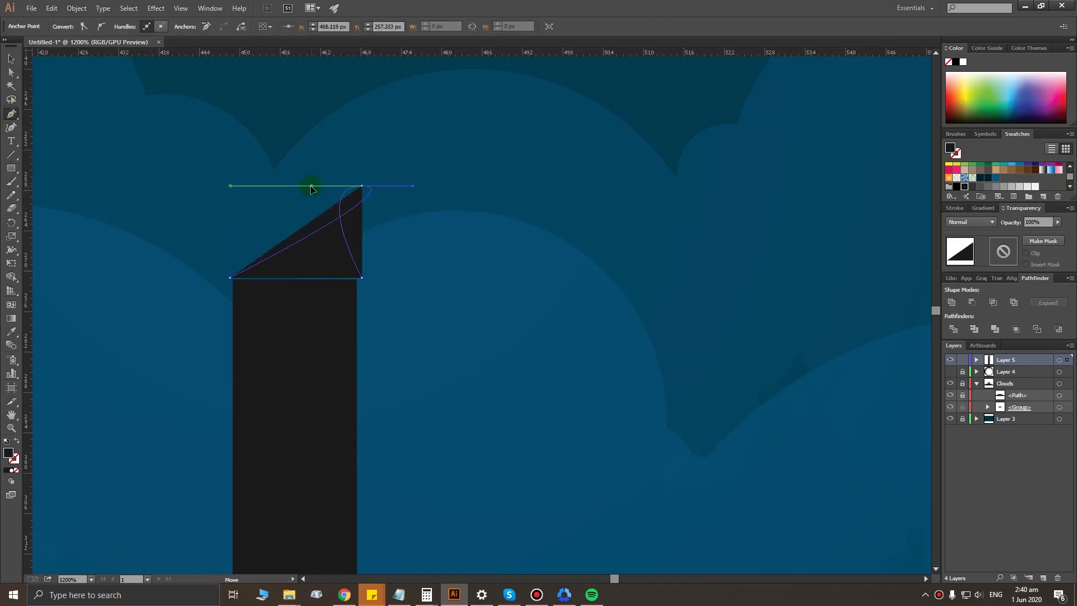
{"action": "key", "text": "ctrl+z"}
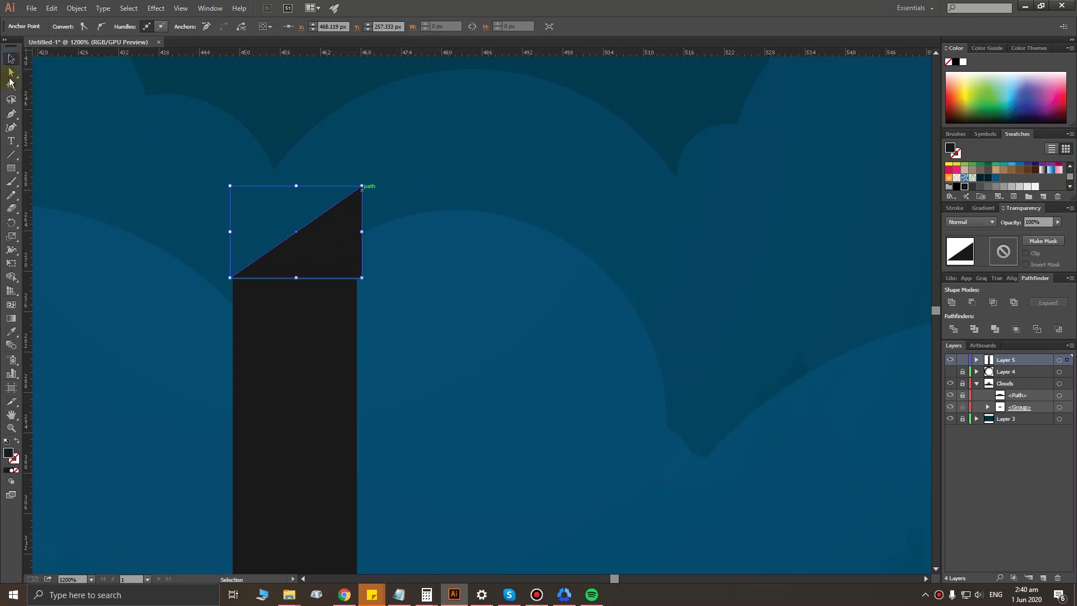
{"action": "left_click", "coordinate": [9, 78]}
{"action": "left_click_drag", "start_coordinate": [342, 199], "coordinate": [282, 235]}
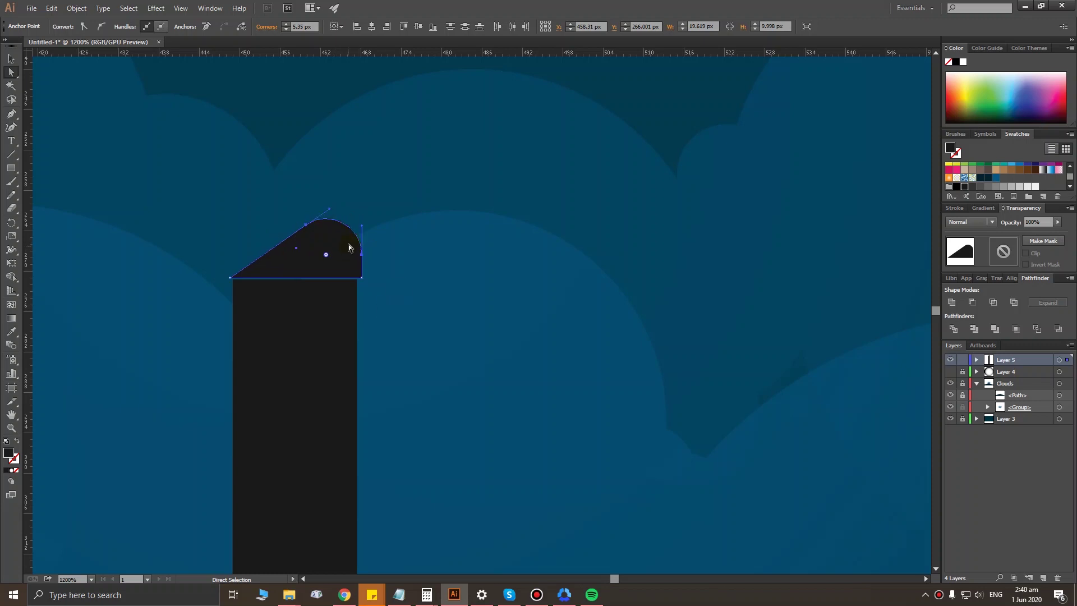
{"action": "key", "text": "ctrl+z"}
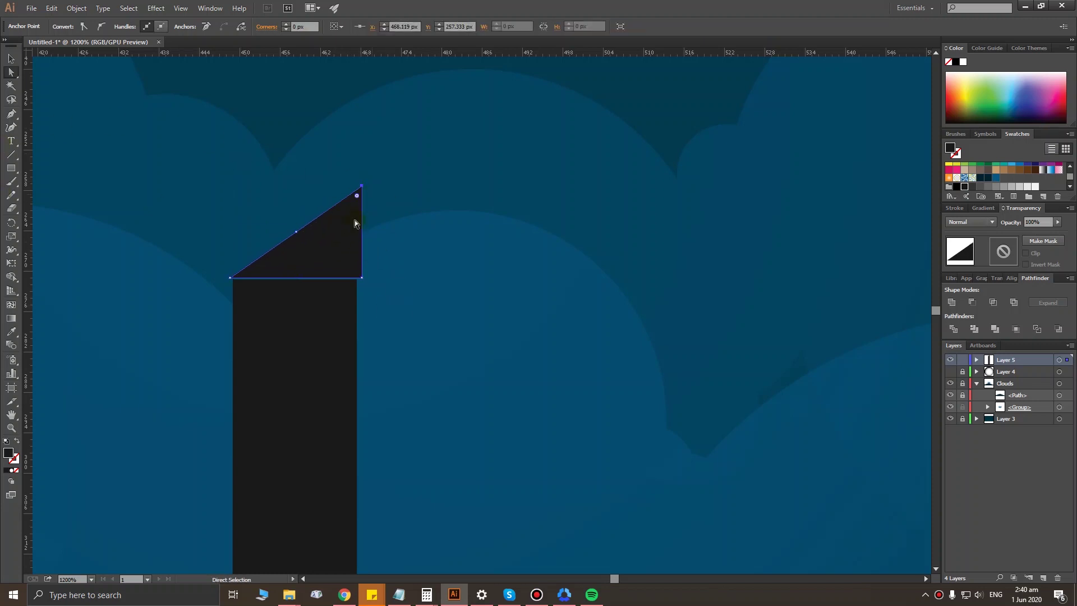
{"action": "key", "text": "ctrl+z"}
{"action": "key", "text": "ctrl+z"}
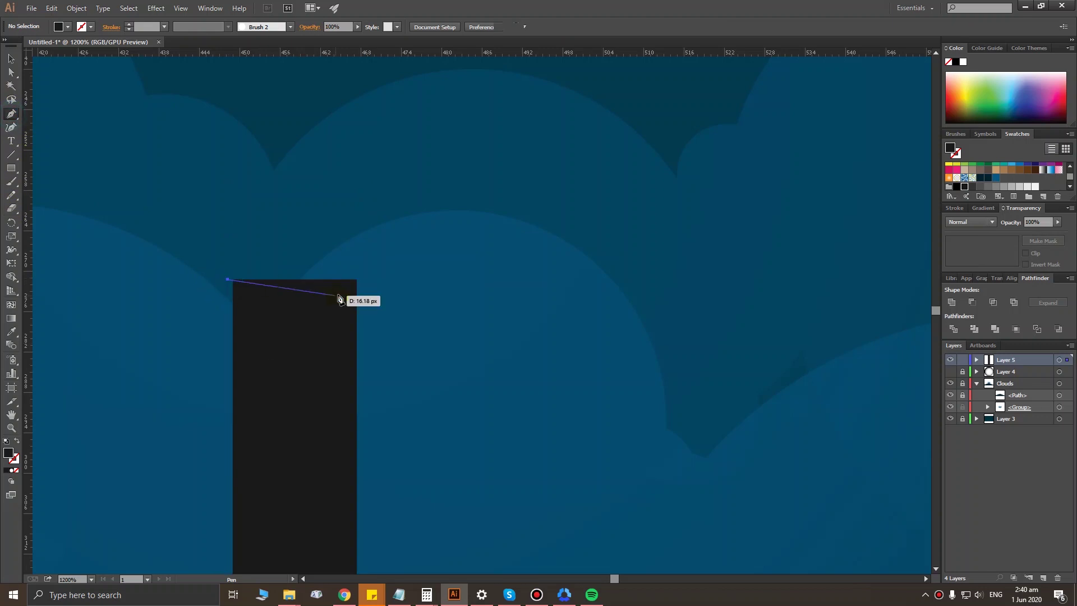
Step: Draw a closed triangle with the Pen tool, its base along the tower top
{"action": "left_click", "coordinate": [368, 278]}
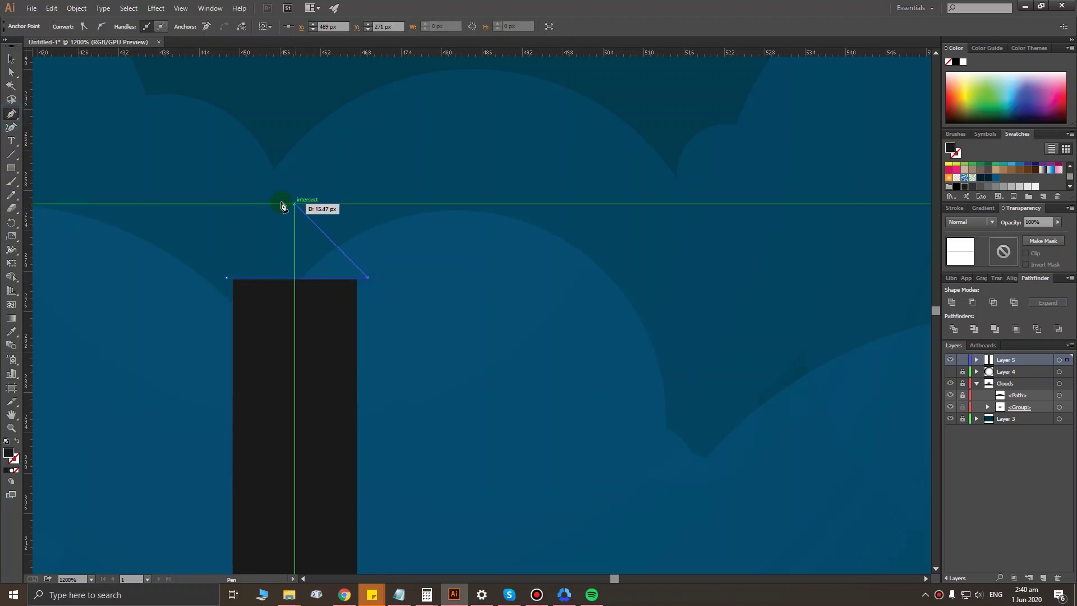
{"action": "left_click_drag", "start_coordinate": [288, 211], "coordinate": [224, 279]}
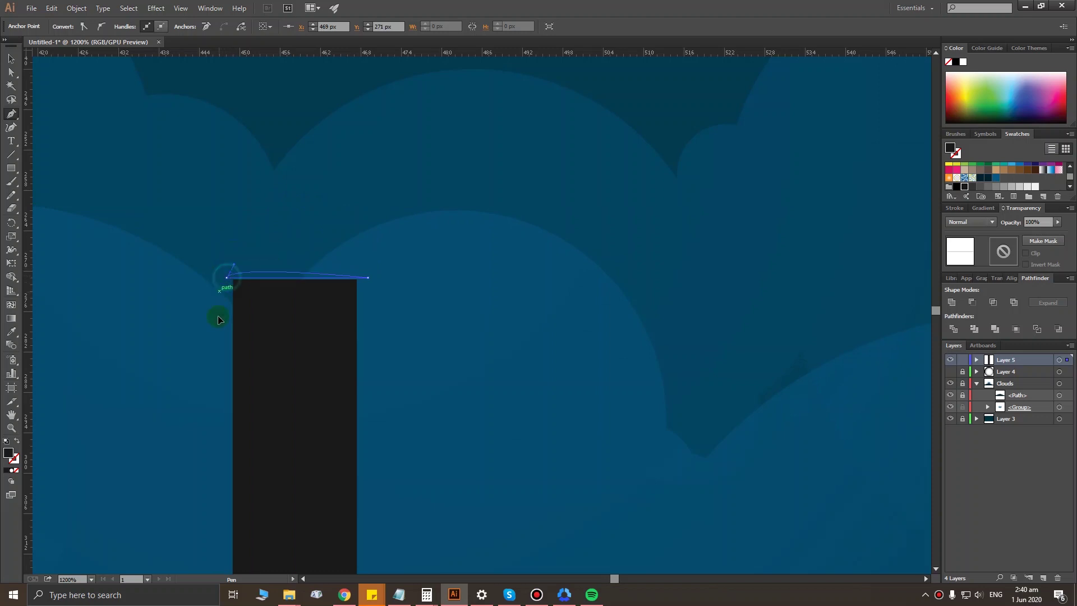
{"action": "mouse_move", "coordinate": [203, 469]}
{"action": "left_mouse_down"}
{"action": "mouse_move", "coordinate": [155, 455]}
{"action": "mouse_move", "coordinate": [168, 445]}
{"action": "left_mouse_up"}
{"action": "key", "text": "ctrl+z"}
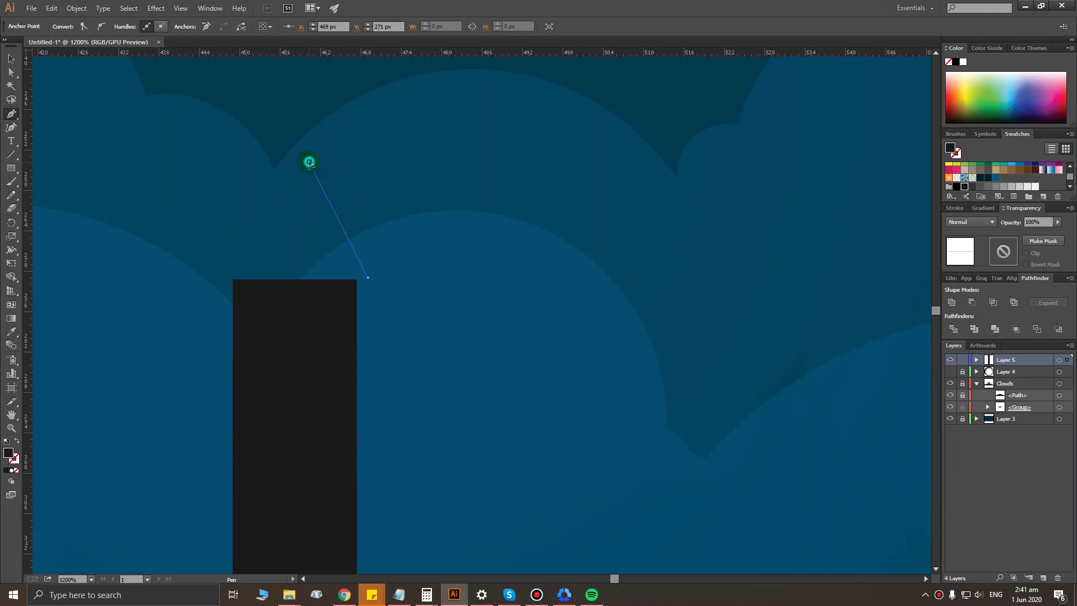
{"action": "left_click", "coordinate": [309, 163]}
{"action": "left_click", "coordinate": [309, 163], "text": "ctrl"}
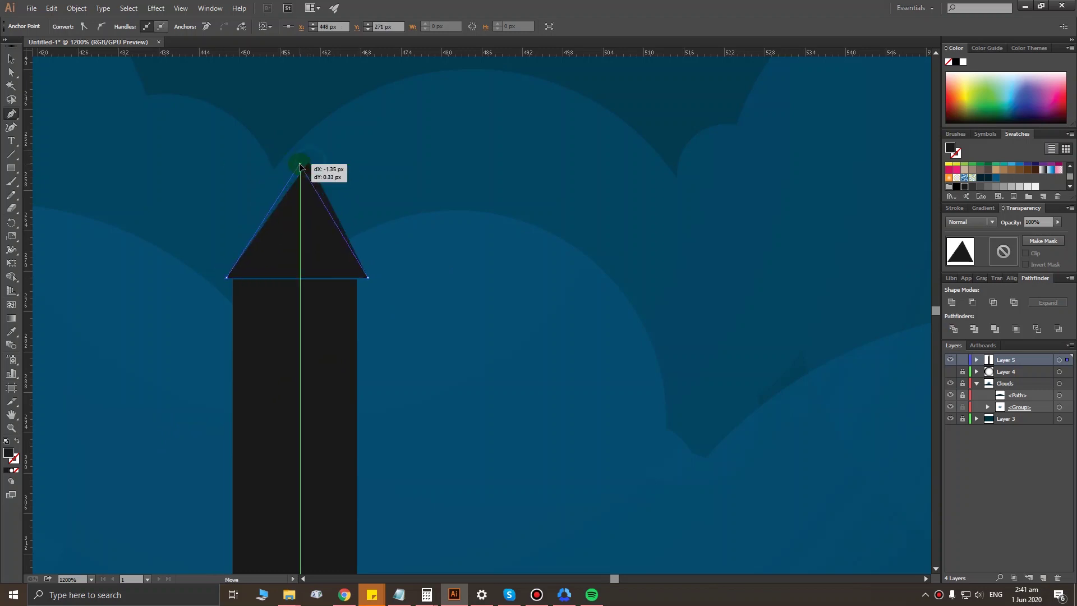
Step: Round the triangle's tip and raise it slightly above the rectangle
{"action": "key", "text": "ctrl+plus"}
{"action": "key", "text": "ctrl+plus"}
{"action": "key", "text": "a"}
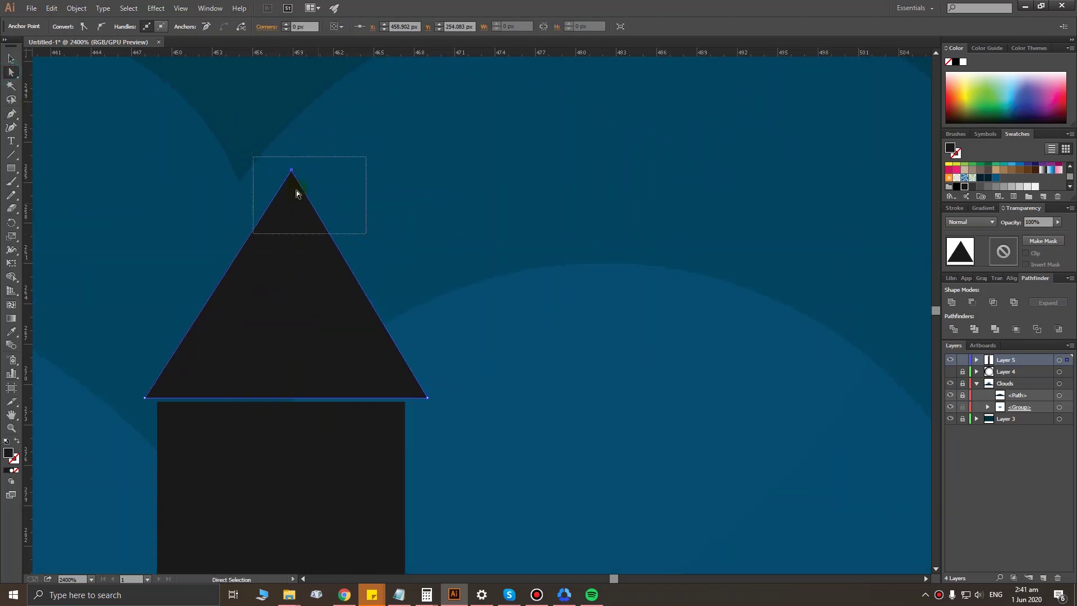
{"action": "mouse_move", "coordinate": [291, 182]}
{"action": "left_mouse_down"}
{"action": "mouse_move", "coordinate": [281, 258]}
{"action": "mouse_move", "coordinate": [281, 244]}
{"action": "left_mouse_up"}
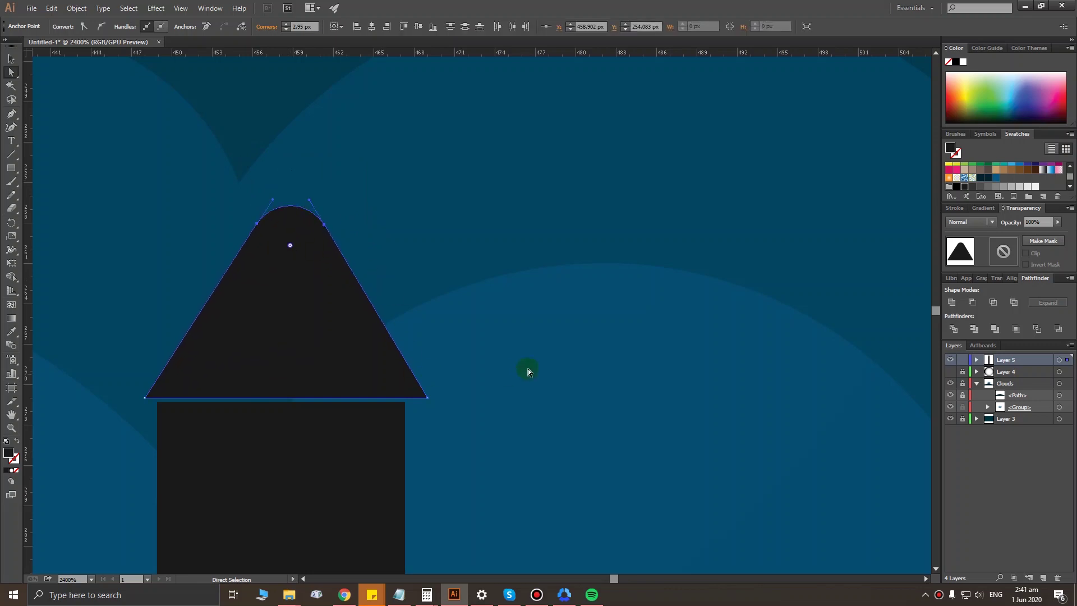
{"action": "key", "text": "v"}
{"action": "left_click_drag", "start_coordinate": [300, 361], "coordinate": [301, 315]}
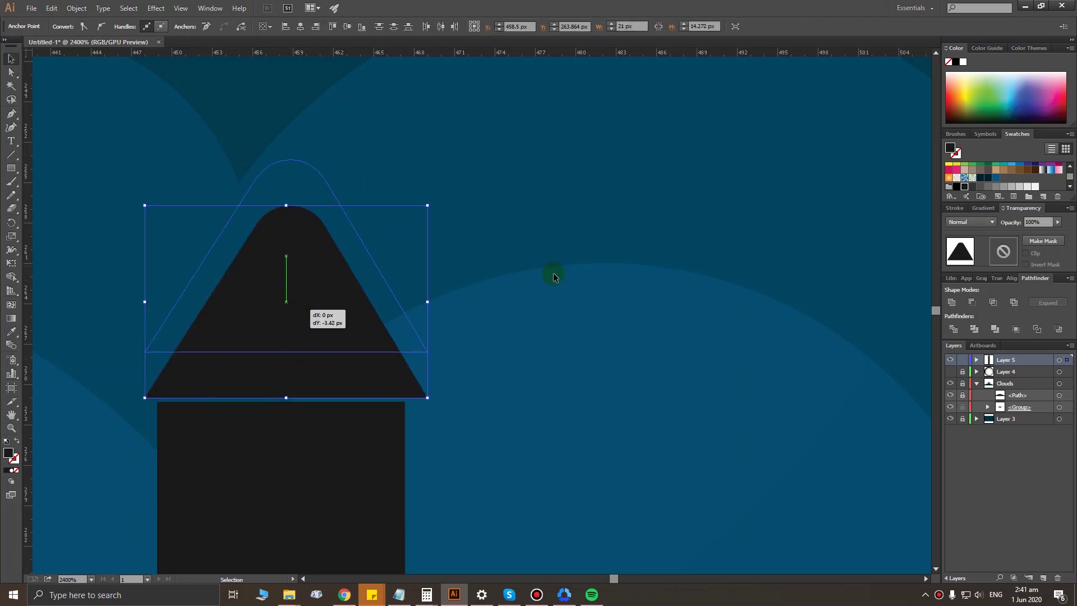
Step: Draw a flat rectangle across the triangle's base and narrow its left and right edges
{"action": "left_click", "coordinate": [583, 306]}
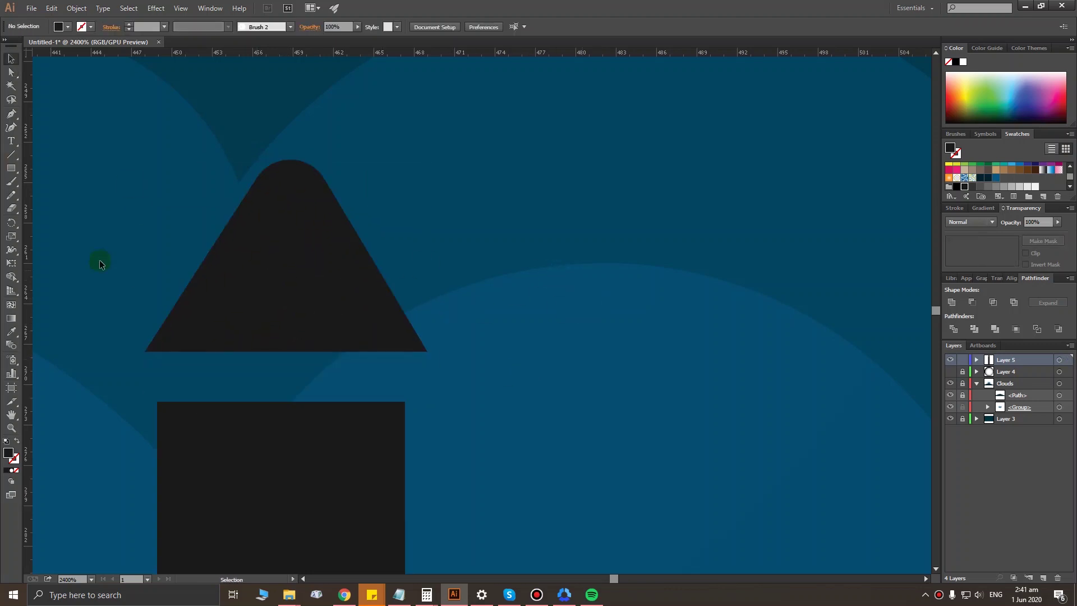
{"action": "left_click", "coordinate": [12, 169]}
{"action": "left_click_drag", "start_coordinate": [132, 314], "coordinate": [441, 373]}
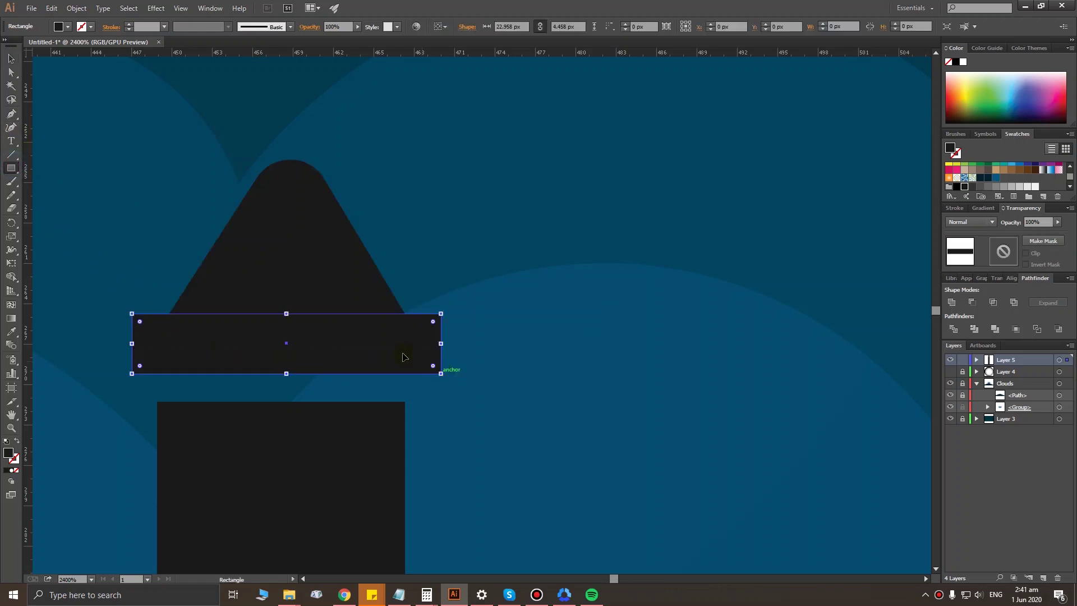
{"action": "left_click_drag", "start_coordinate": [133, 344], "coordinate": [144, 344]}
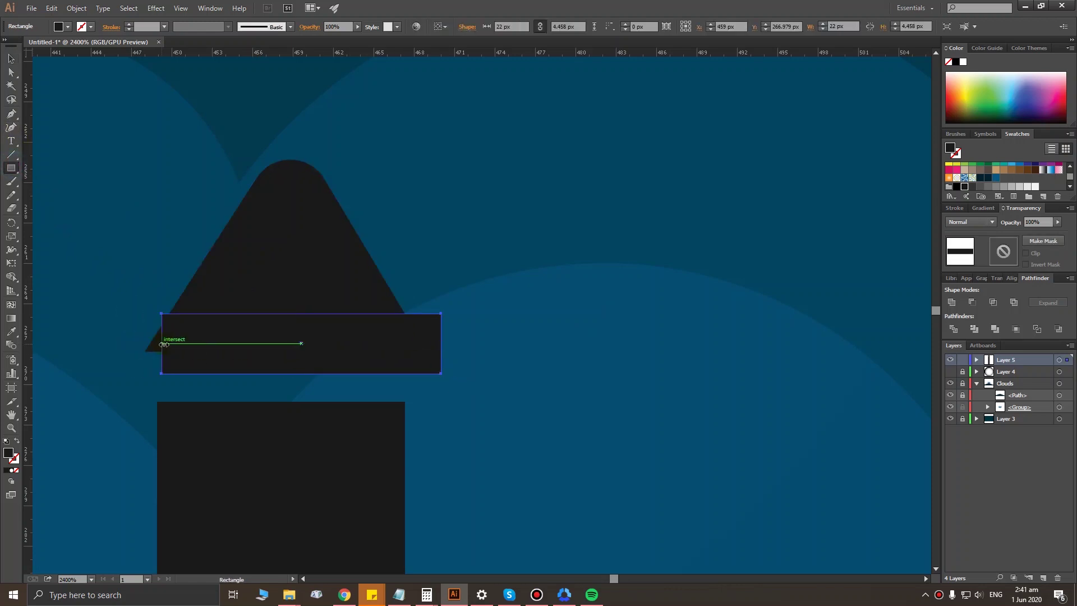
{"action": "left_click", "coordinate": [492, 345]}
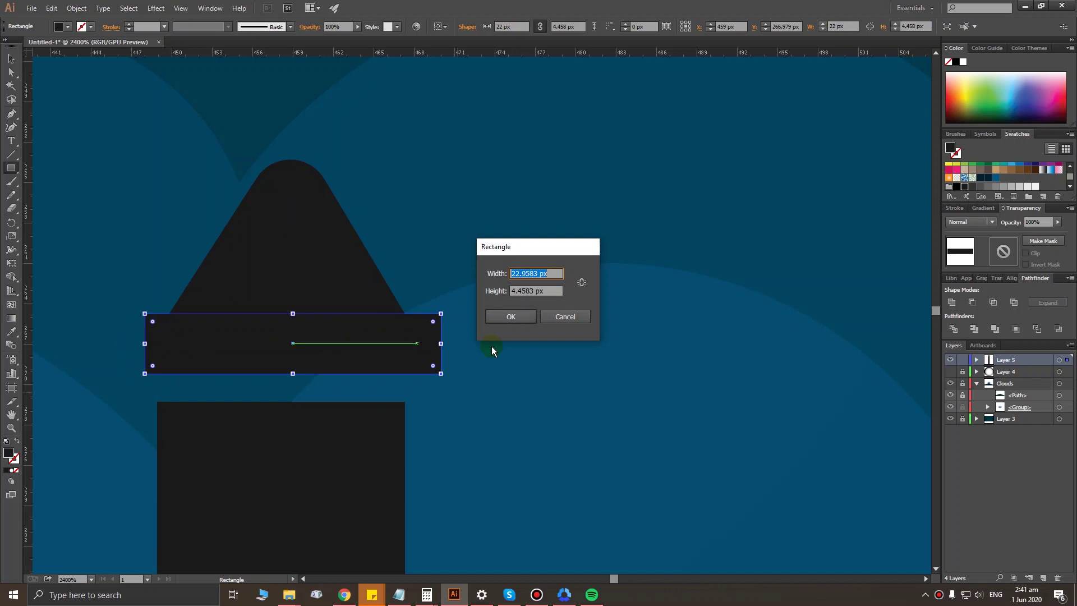
{"action": "left_click", "coordinate": [588, 317]}
{"action": "left_click_drag", "start_coordinate": [441, 343], "coordinate": [428, 343]}
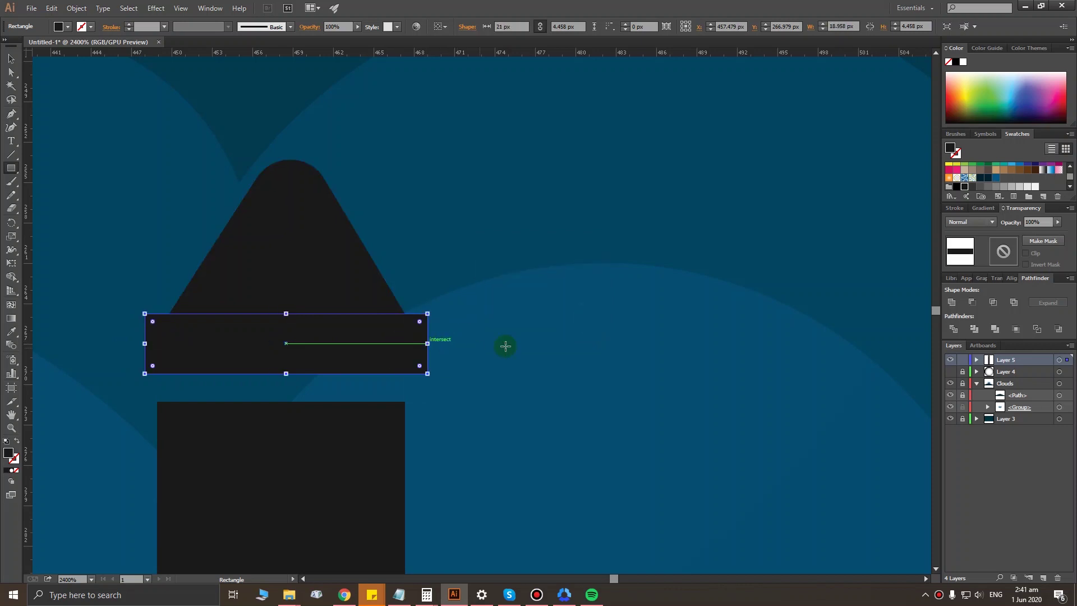
{"action": "left_click", "coordinate": [136, 272]}
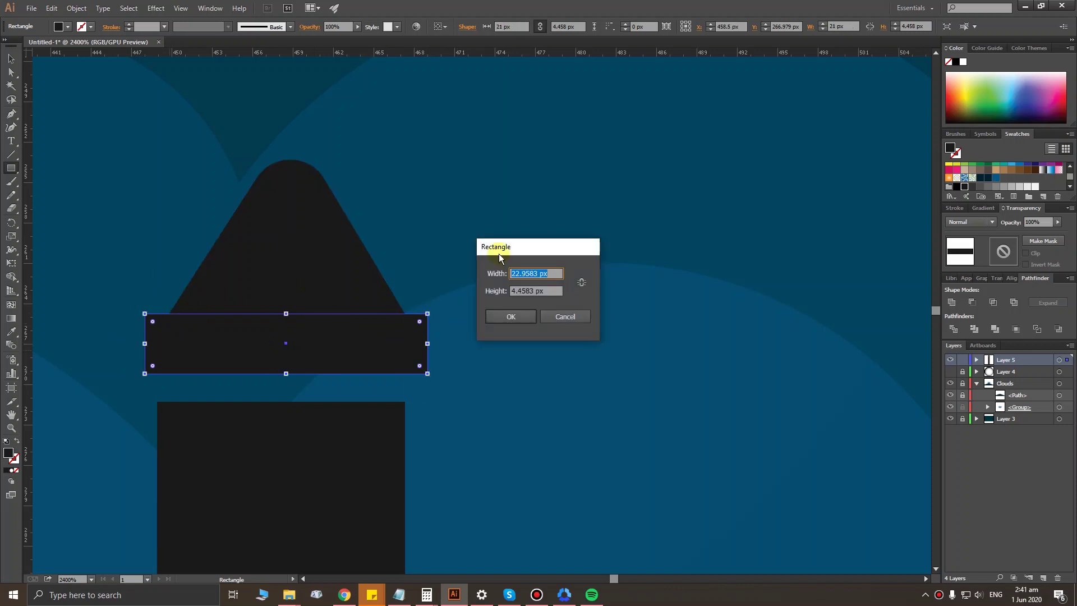
{"action": "left_click", "coordinate": [578, 316]}
Step: Round the flat rectangle's top corners
{"action": "left_click", "coordinate": [10, 71]}
{"action": "left_click_drag", "start_coordinate": [123, 297], "coordinate": [159, 333]}
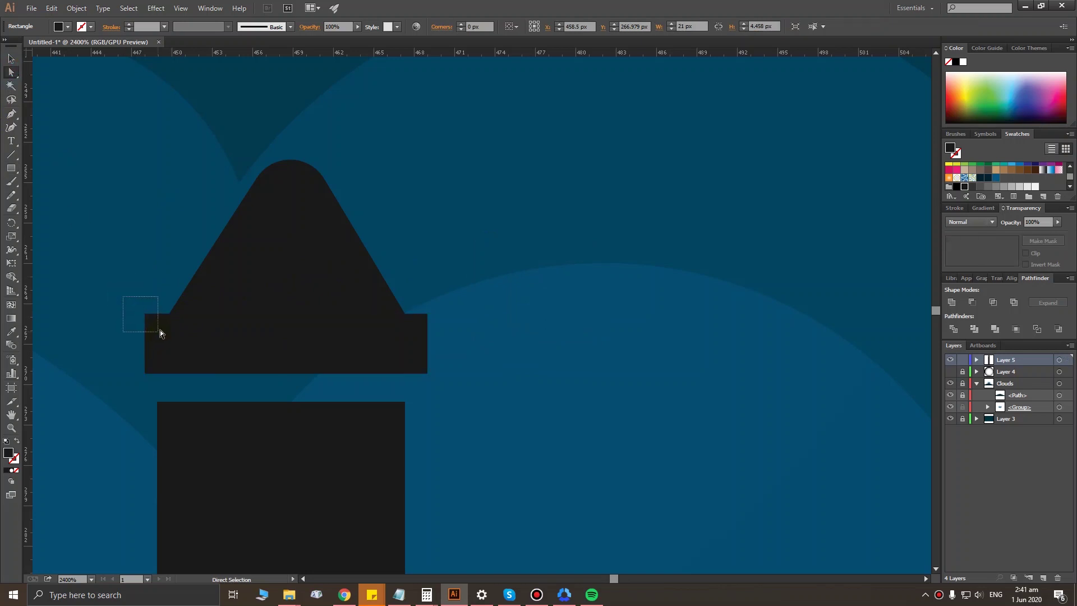
{"action": "left_click_drag", "start_coordinate": [469, 328], "coordinate": [470, 328]}
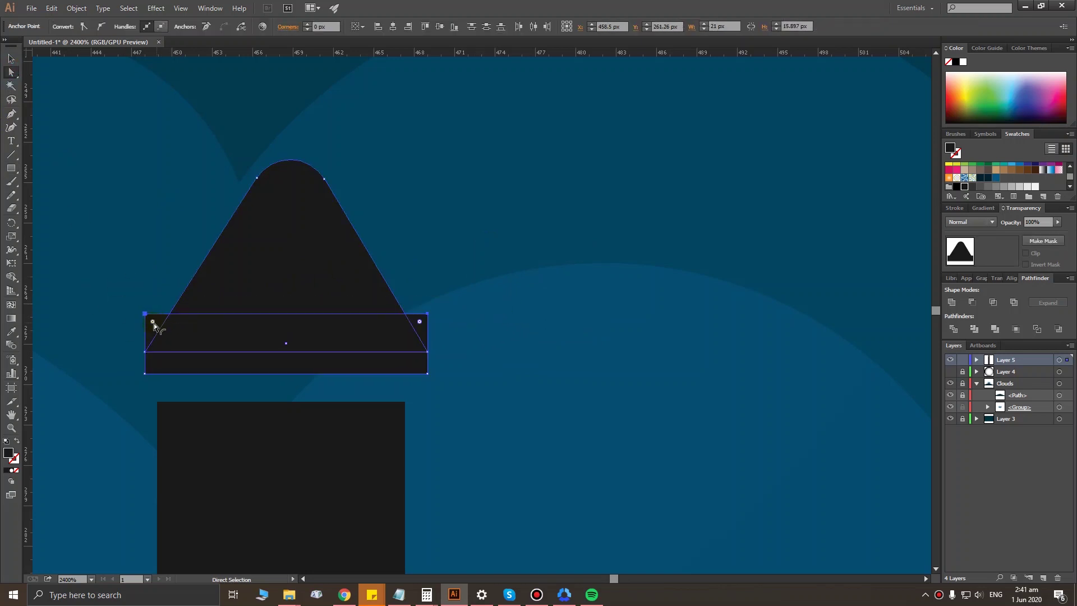
{"action": "left_click_drag", "start_coordinate": [170, 344], "coordinate": [180, 352]}
{"action": "left_click", "coordinate": [520, 348]}
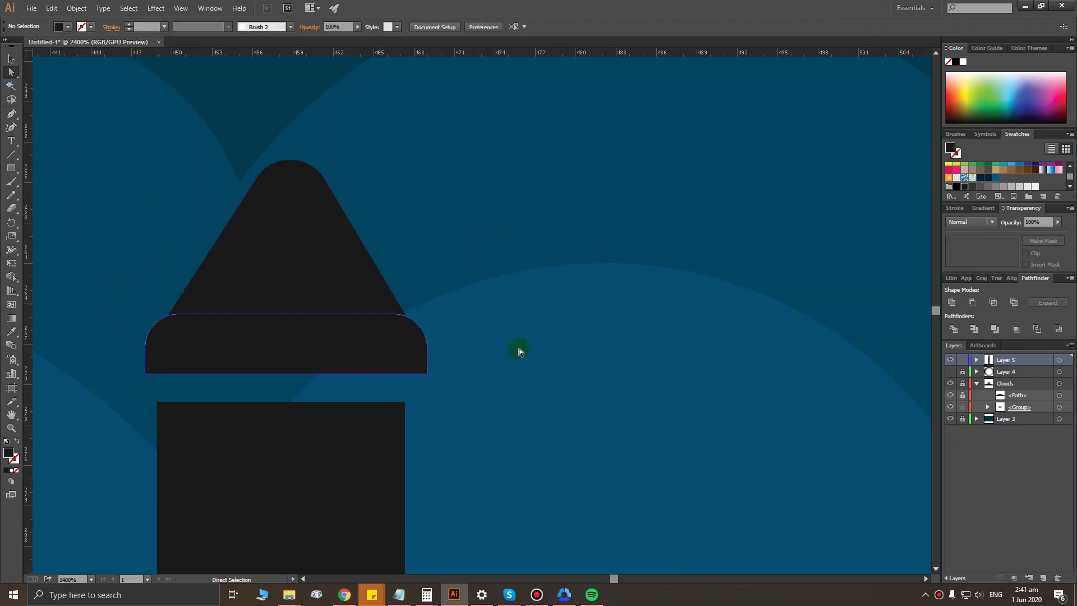
{"action": "left_click", "coordinate": [145, 337]}
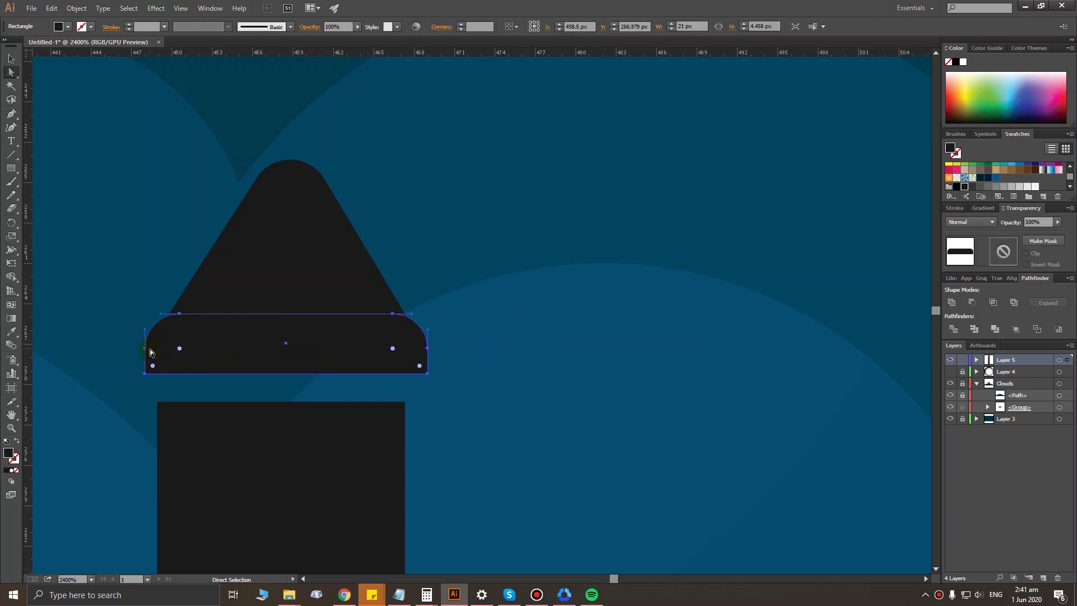
{"action": "left_click", "coordinate": [11, 59]}
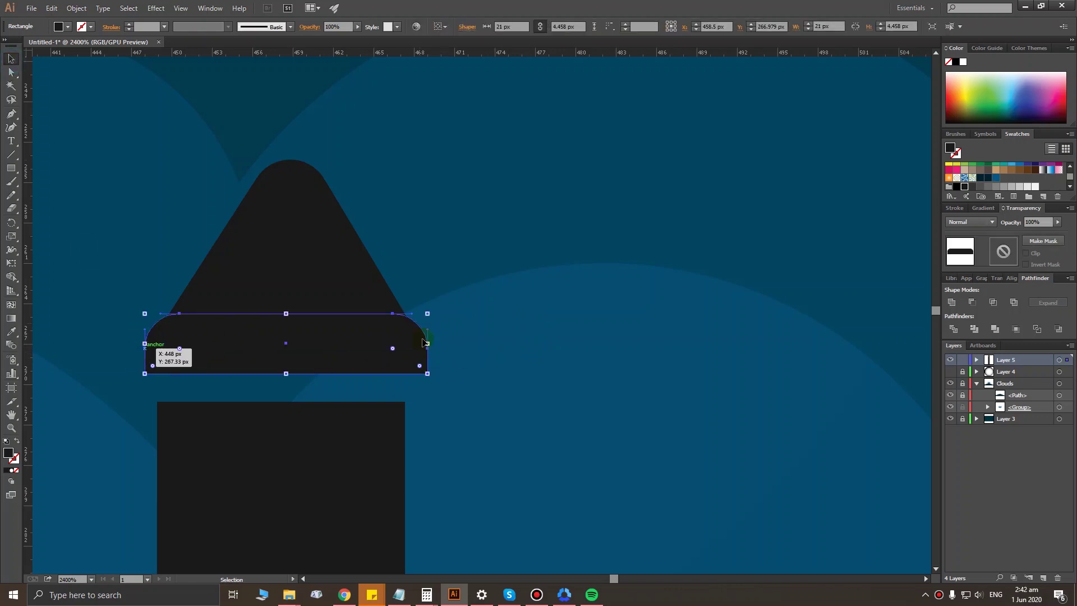
Step: Move the rounded collar down below the nose and set the nose cone onto it
{"action": "scroll", "coordinate": [442, 385], "scroll_direction": "up", "scroll_amount": 1}
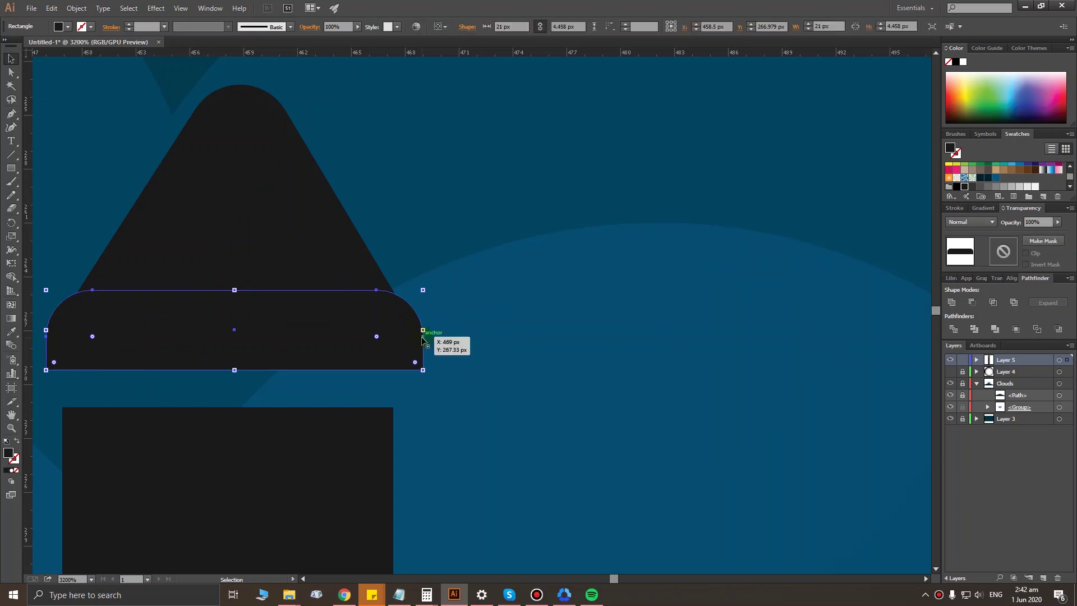
{"action": "scroll", "coordinate": [255, 341], "scroll_direction": "down", "scroll_amount": 1}
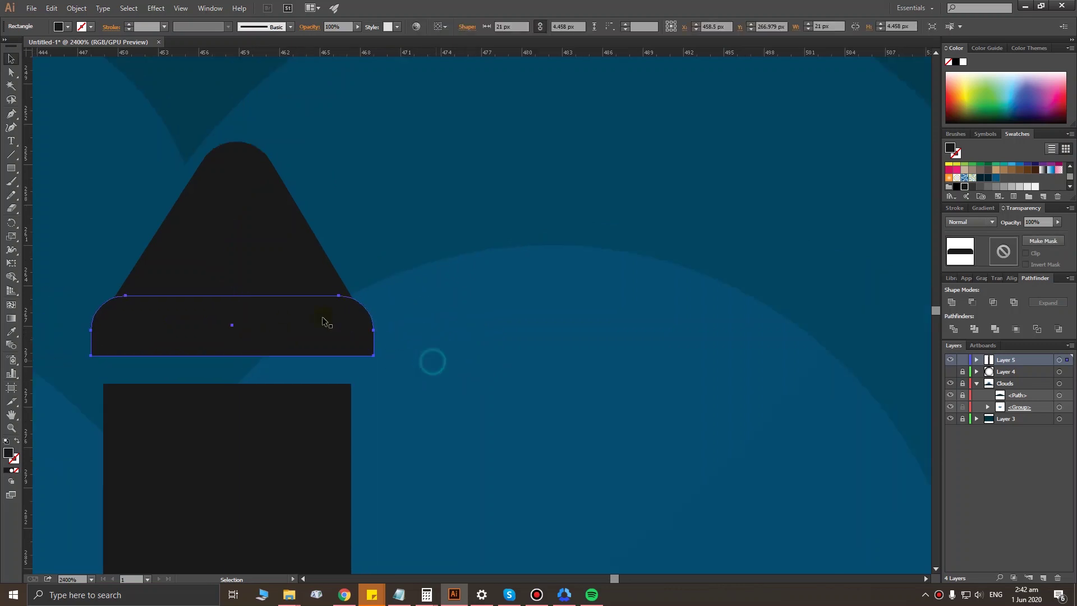
{"action": "left_click", "coordinate": [433, 361]}
{"action": "left_click", "coordinate": [286, 334]}
{"action": "mouse_move", "coordinate": [286, 336]}
{"action": "left_mouse_down"}
{"action": "mouse_move", "coordinate": [282, 376]}
{"action": "mouse_move", "coordinate": [282, 364]}
{"action": "left_mouse_up"}
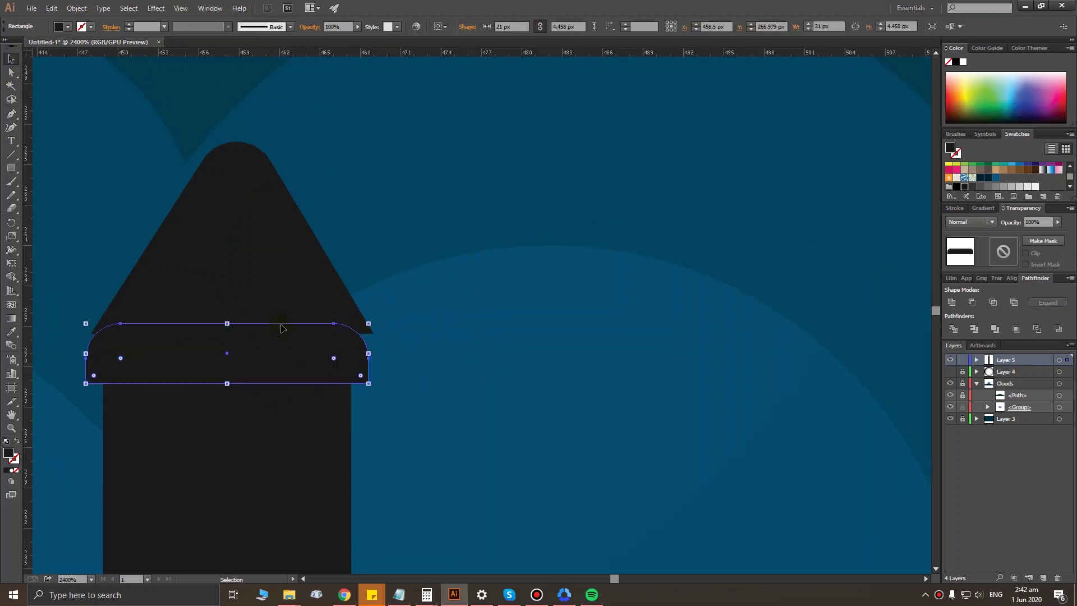
{"action": "left_click", "coordinate": [272, 269]}
{"action": "scroll", "coordinate": [273, 269], "scroll_direction": "down", "scroll_amount": 1}
{"action": "scroll", "coordinate": [267, 265], "scroll_direction": "up", "scroll_amount": 1}
{"action": "mouse_move", "coordinate": [267, 265]}
{"action": "left_mouse_down"}
{"action": "mouse_move", "coordinate": [261, 280]}
{"action": "mouse_move", "coordinate": [300, 320]}
{"action": "left_mouse_up"}
Step: Draw a trapezoid nozzle with an arced bottom under the left of the rocket body
{"action": "left_click", "coordinate": [465, 308]}
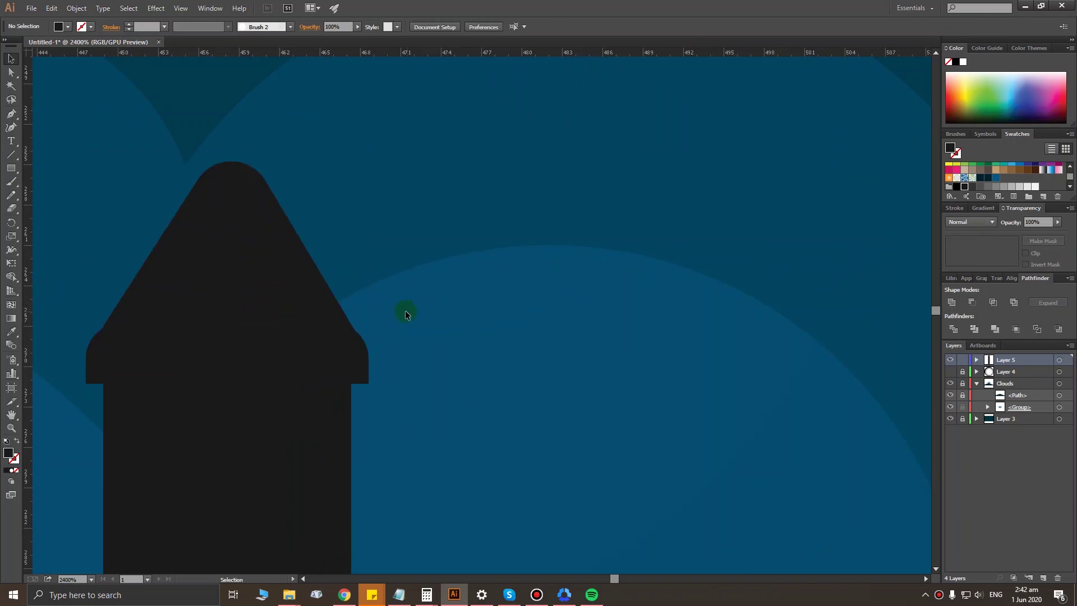
{"action": "scroll", "coordinate": [402, 313], "scroll_direction": "down", "scroll_amount": 4}
{"action": "scroll", "coordinate": [397, 348], "scroll_direction": "down", "scroll_amount": 4}
{"action": "scroll", "coordinate": [398, 271], "scroll_direction": "up", "scroll_amount": 3}
{"action": "scroll", "coordinate": [373, 424], "scroll_direction": "up", "scroll_amount": 1}
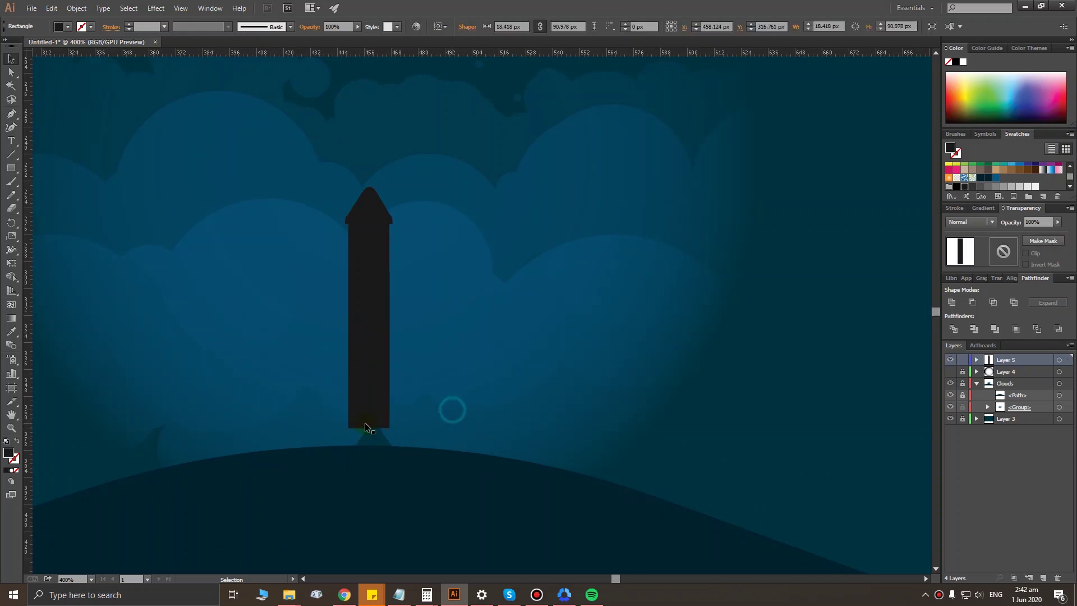
{"action": "scroll", "coordinate": [363, 438], "scroll_direction": "up", "scroll_amount": 3}
{"action": "scroll", "coordinate": [297, 448], "scroll_direction": "down", "scroll_amount": 1}
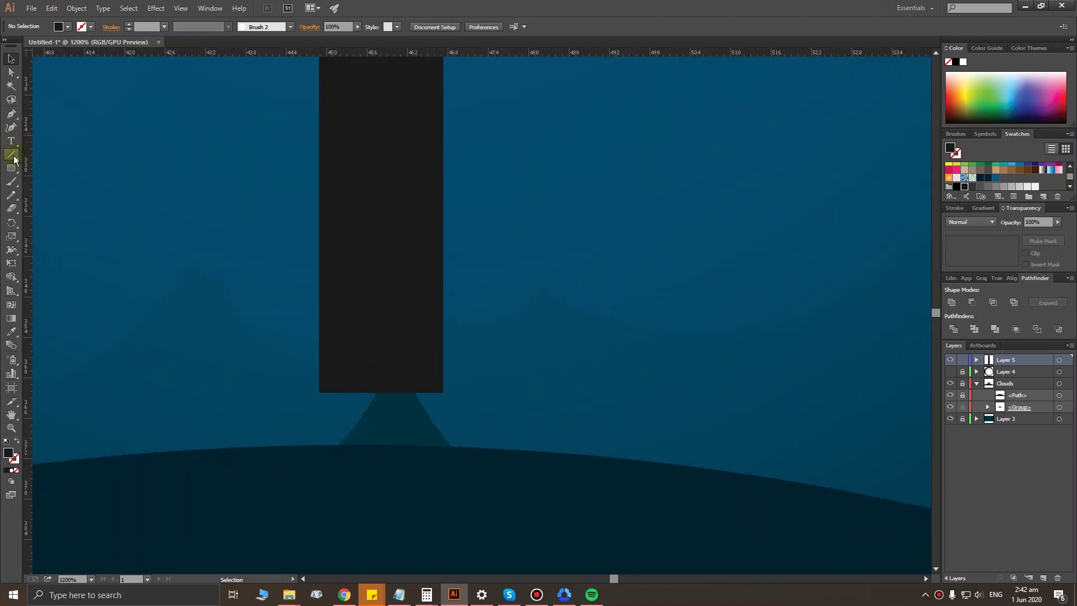
{"action": "scroll", "coordinate": [357, 423], "scroll_direction": "up", "scroll_amount": 2}
{"action": "left_click", "coordinate": [271, 385]}
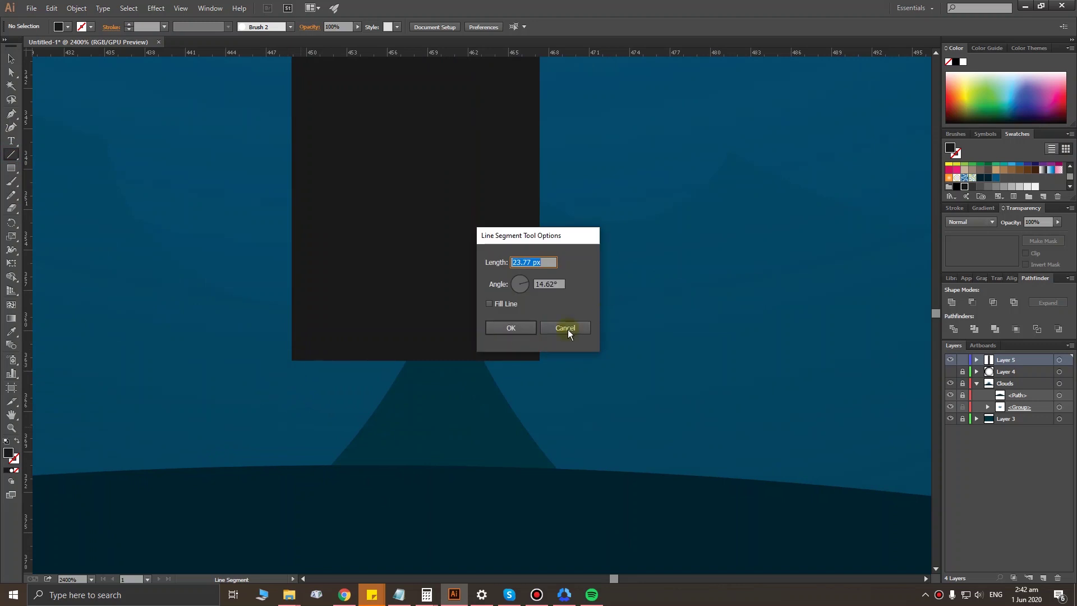
{"action": "left_click", "coordinate": [568, 330]}
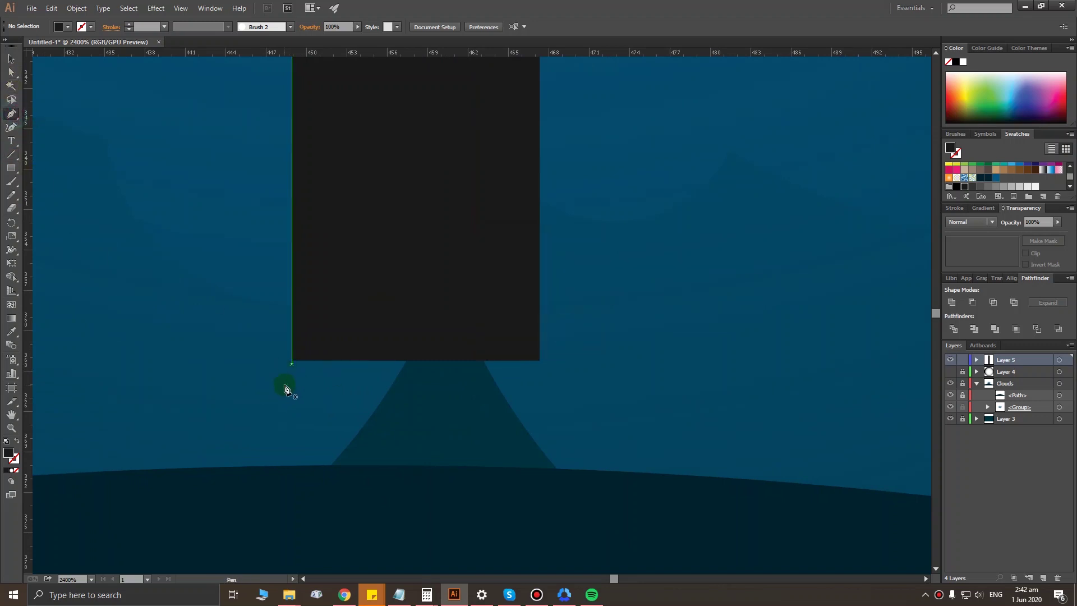
{"action": "left_click_drag", "start_coordinate": [257, 450], "coordinate": [323, 458]}
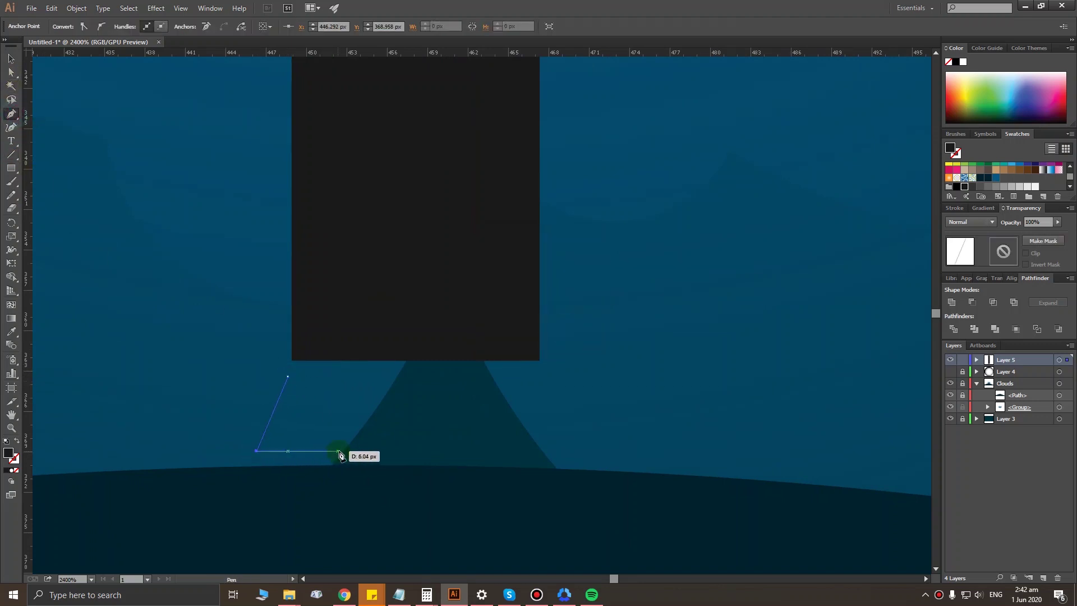
{"action": "left_click", "coordinate": [346, 450]}
{"action": "mouse_move", "coordinate": [287, 377]}
{"action": "left_mouse_down"}
{"action": "mouse_move", "coordinate": [331, 380]}
{"action": "mouse_move", "coordinate": [301, 382]}
{"action": "left_mouse_up"}
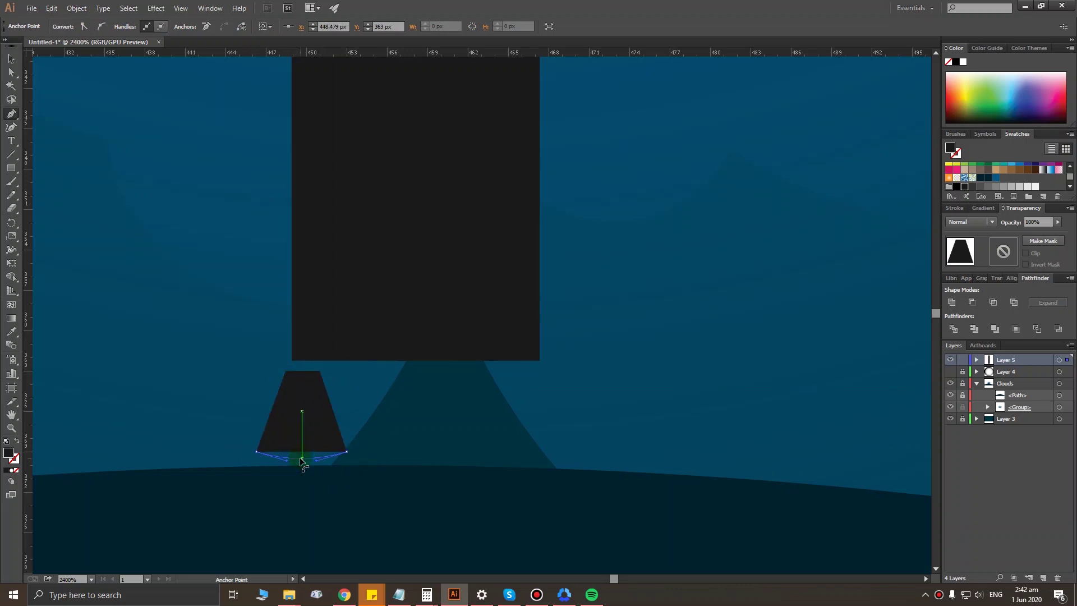
{"action": "left_click_drag", "start_coordinate": [302, 461], "coordinate": [303, 456]}
{"action": "left_click", "coordinate": [337, 432], "text": "ctrl"}
Step: Duplicate the nozzle to its right
{"action": "key", "text": "v"}
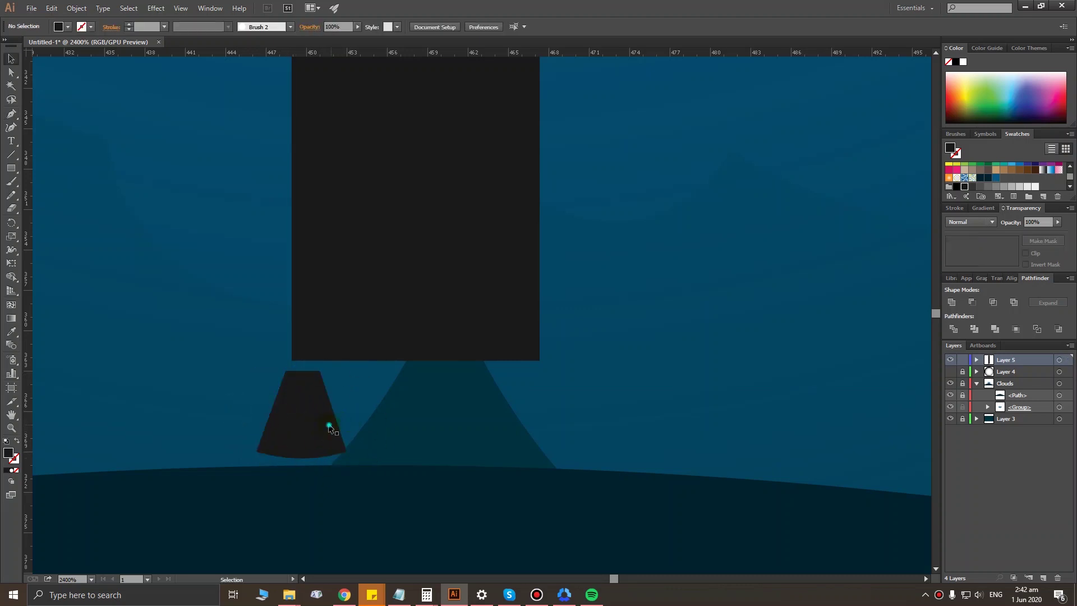
{"action": "left_click", "coordinate": [331, 430]}
{"action": "left_click_drag", "start_coordinate": [314, 418], "coordinate": [428, 423], "text": "alt"}
Step: Copy the middle nozzle to the right and nudge the left and middle ones for even spacing
{"action": "scroll", "coordinate": [416, 414], "scroll_direction": "down", "scroll_amount": 1}
{"action": "scroll", "coordinate": [409, 416], "scroll_direction": "up", "scroll_amount": 1}
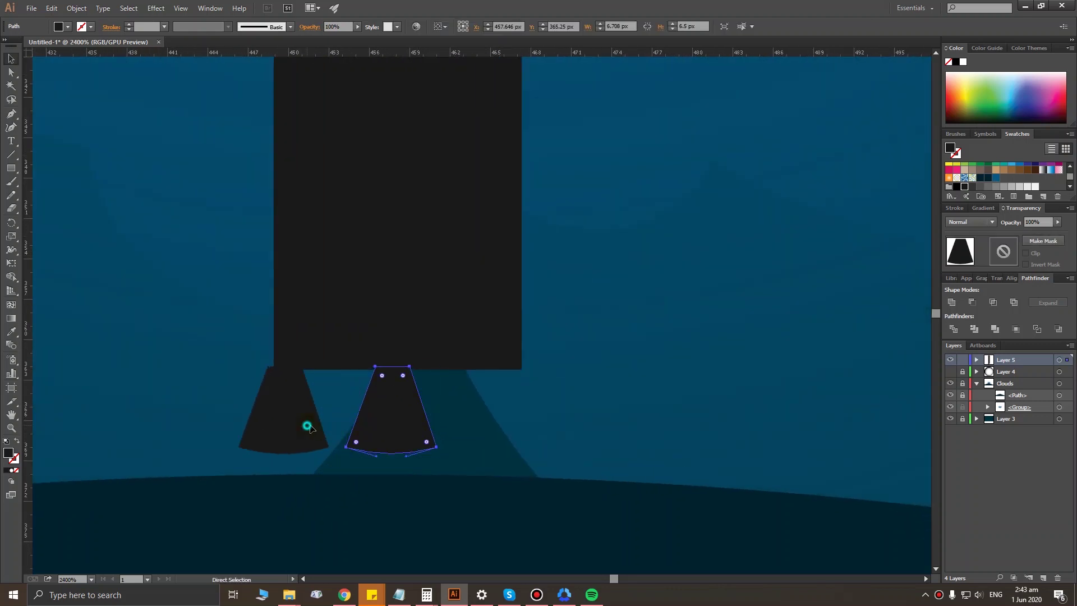
{"action": "left_click_drag", "start_coordinate": [307, 427], "coordinate": [319, 428]}
{"action": "left_click", "coordinate": [508, 471]}
{"action": "scroll", "coordinate": [473, 451], "scroll_direction": "down", "scroll_amount": 1}
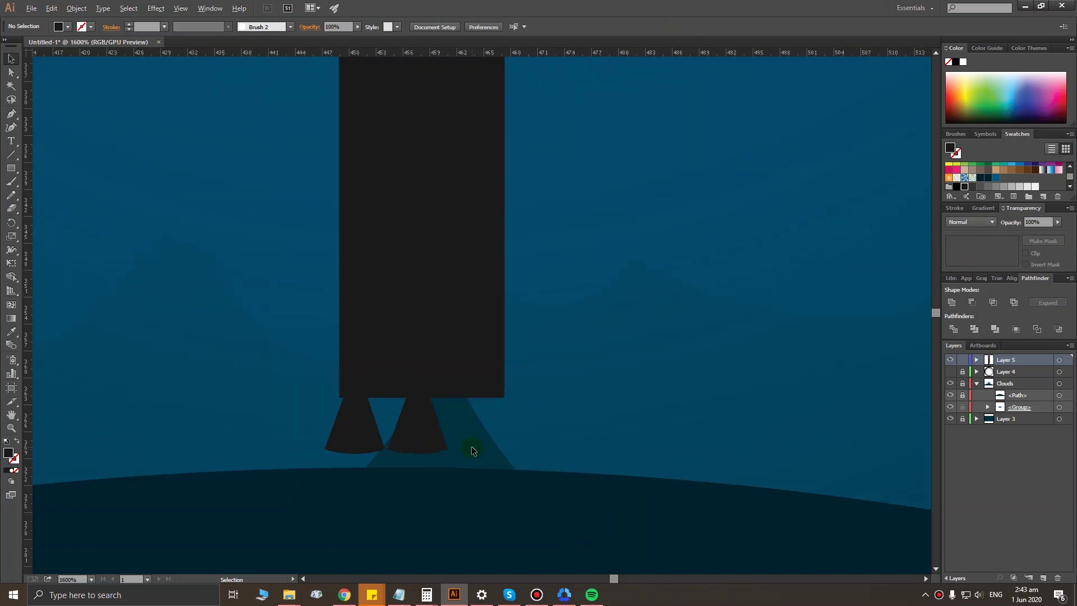
{"action": "scroll", "coordinate": [457, 450], "scroll_direction": "up", "scroll_amount": 1}
{"action": "left_click_drag", "start_coordinate": [368, 416], "coordinate": [463, 420]}
{"action": "key", "text": "ctrl+z"}
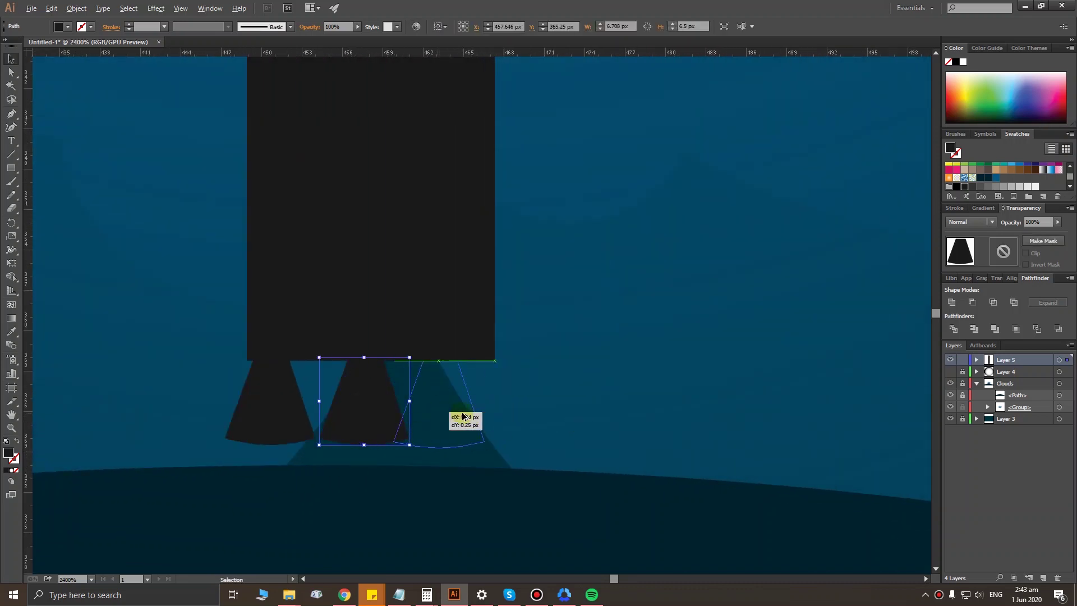
{"action": "mouse_move", "coordinate": [370, 412]}
{"action": "left_mouse_down"}
{"action": "mouse_move", "coordinate": [500, 421]}
{"action": "mouse_move", "coordinate": [481, 414]}
{"action": "left_mouse_up"}
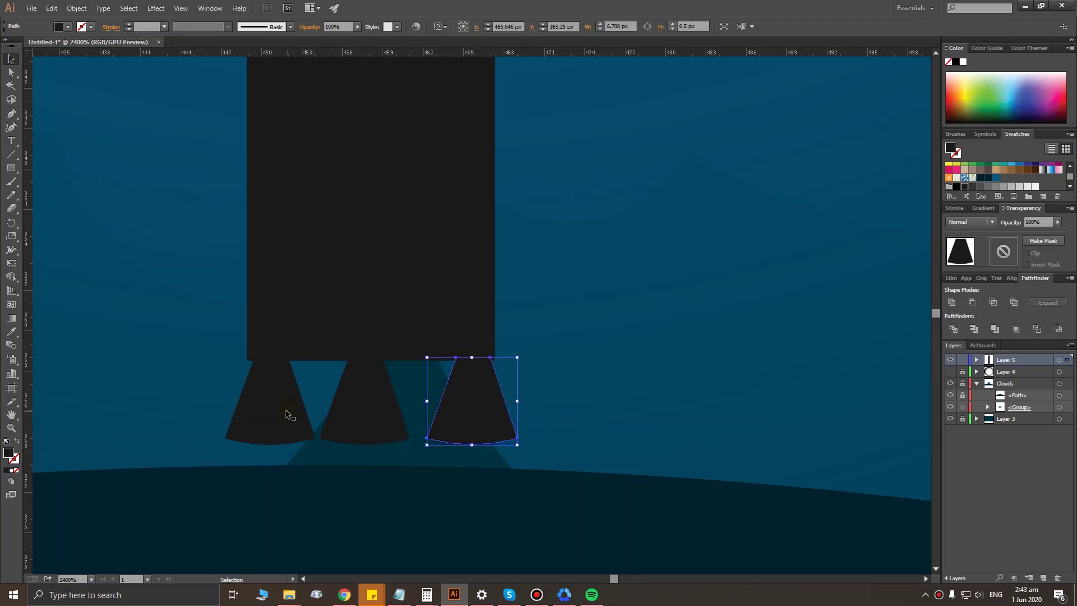
{"action": "left_click", "coordinate": [289, 414]}
{"action": "left_click", "coordinate": [355, 412]}
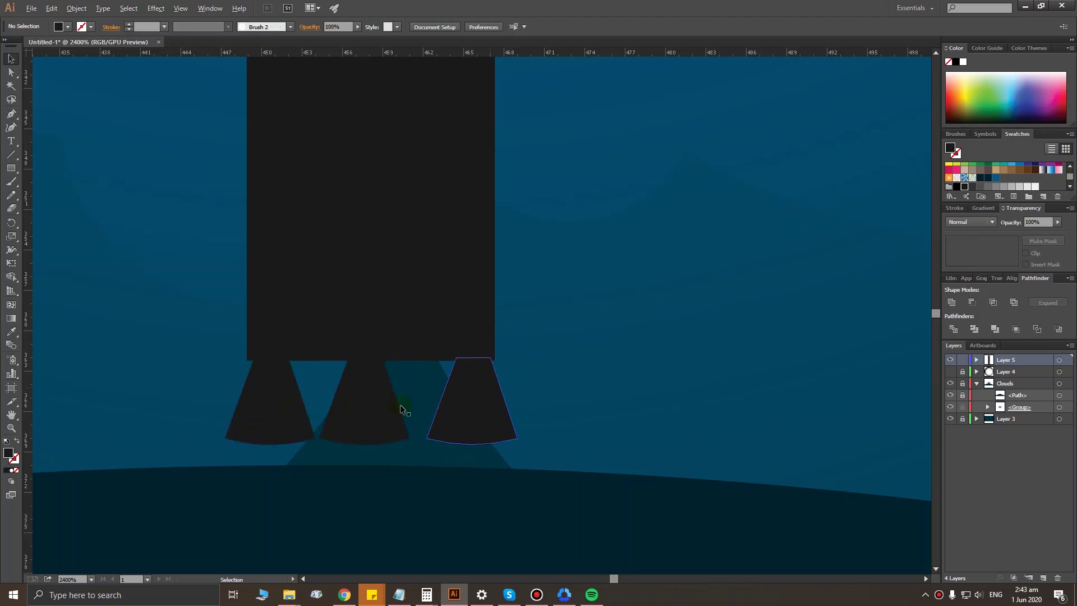
{"action": "left_click_drag", "start_coordinate": [347, 404], "coordinate": [361, 404]}
Step: Stretch the collar under the nose cone downward to make it taller
{"action": "left_click", "coordinate": [550, 393]}
{"action": "key", "text": "ctrl+0"}
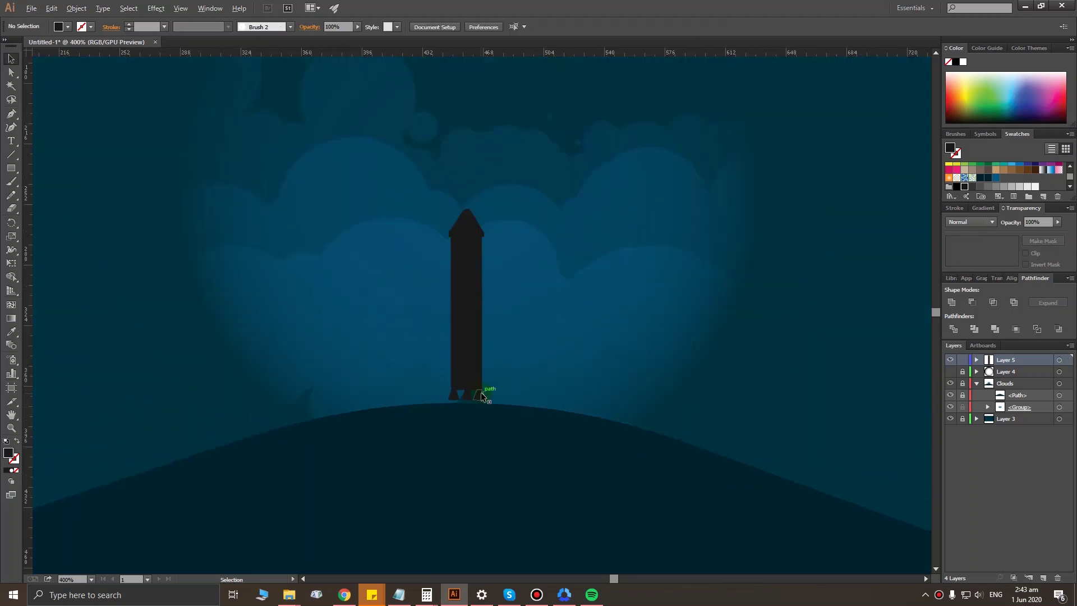
{"action": "scroll", "coordinate": [515, 348], "scroll_direction": "up", "scroll_amount": 2}
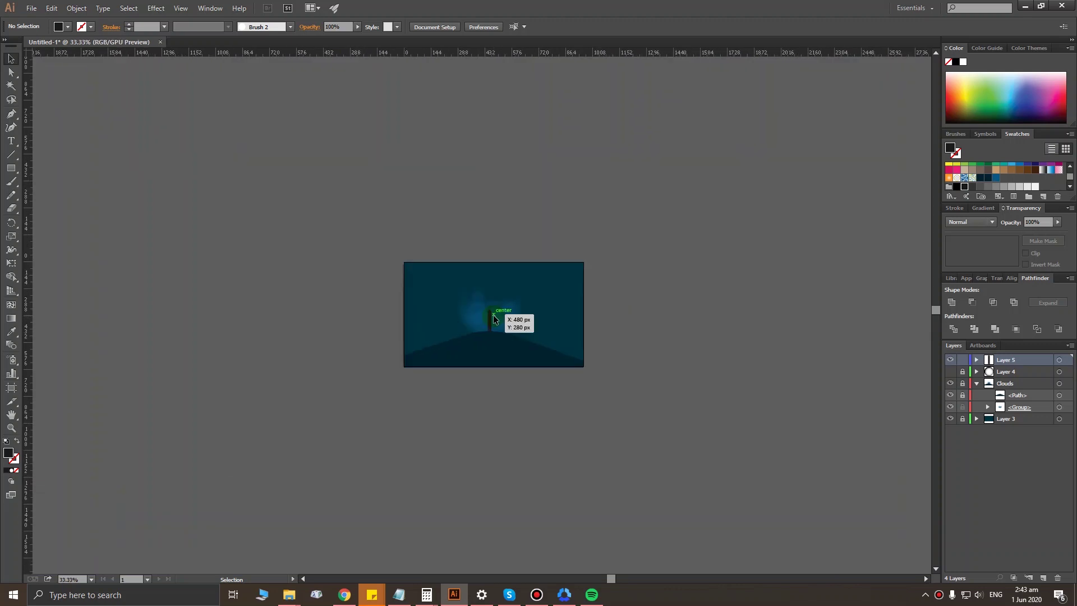
{"action": "scroll", "coordinate": [438, 376], "scroll_direction": "up", "scroll_amount": 1}
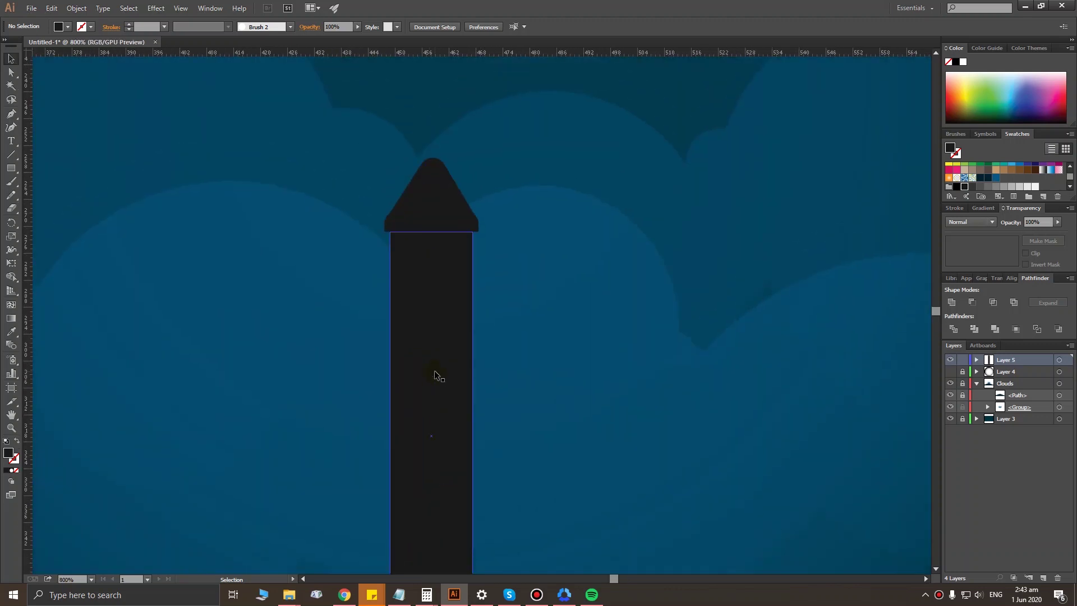
{"action": "scroll", "coordinate": [435, 371], "scroll_direction": "up", "scroll_amount": 1}
{"action": "left_click", "coordinate": [434, 273]}
{"action": "left_click_drag", "start_coordinate": [435, 273], "coordinate": [432, 288]}
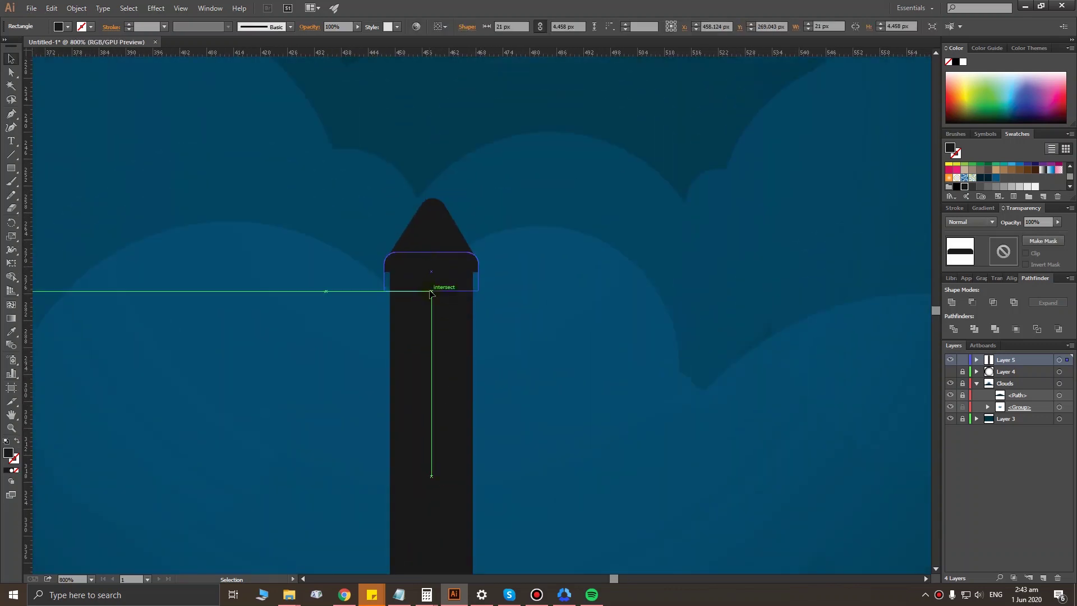
{"action": "left_click", "coordinate": [590, 413]}
Step: Zoom in to check a nozzle, then pan the view across the rocket
{"action": "scroll", "coordinate": [589, 412], "scroll_direction": "down", "scroll_amount": 1}
{"action": "scroll", "coordinate": [589, 412], "scroll_direction": "down", "scroll_amount": 2}
{"action": "scroll", "coordinate": [621, 426], "scroll_direction": "up", "scroll_amount": 1}
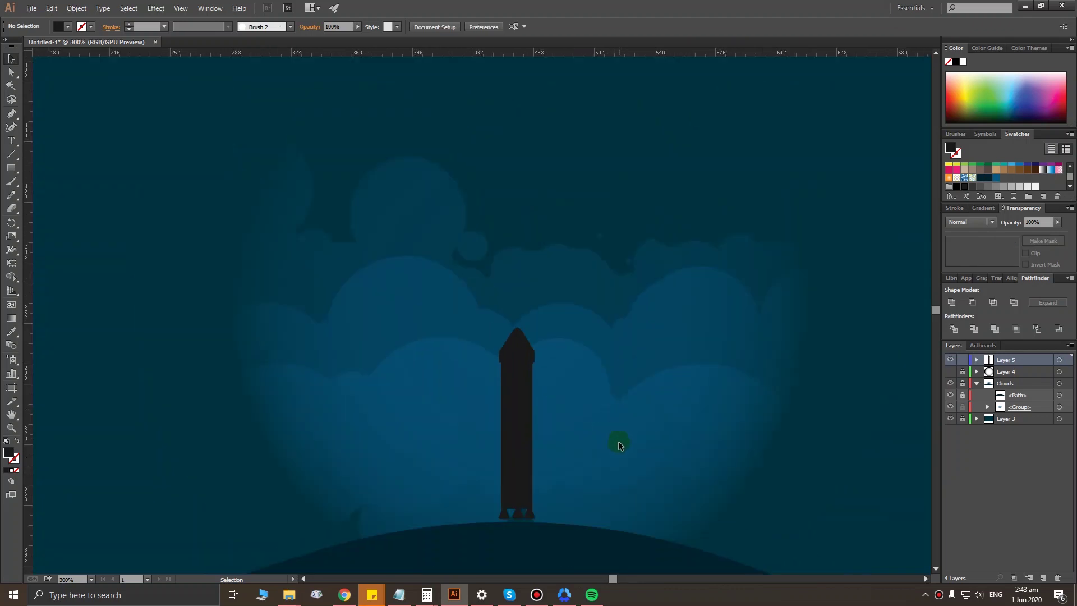
{"action": "scroll", "coordinate": [584, 477], "scroll_direction": "up", "scroll_amount": 1}
{"action": "scroll", "coordinate": [505, 522], "scroll_direction": "up", "scroll_amount": 1}
{"action": "left_click", "coordinate": [467, 529]}
{"action": "left_click", "coordinate": [778, 296]}
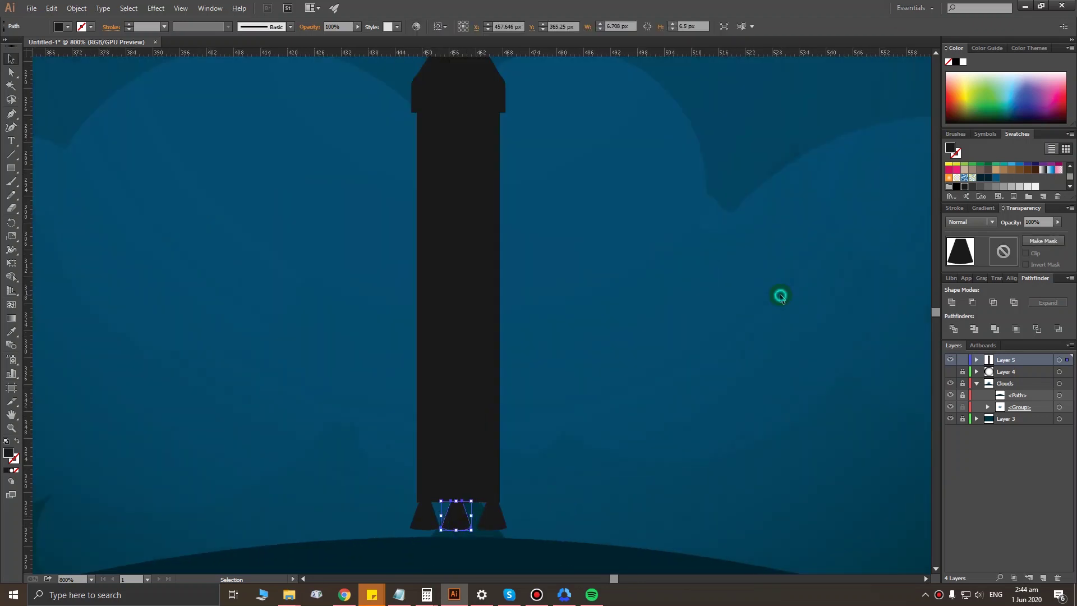
{"action": "scroll", "coordinate": [778, 296], "scroll_direction": "up", "scroll_amount": 1}
{"action": "left_click_drag", "start_coordinate": [389, 397], "coordinate": [419, 253]}
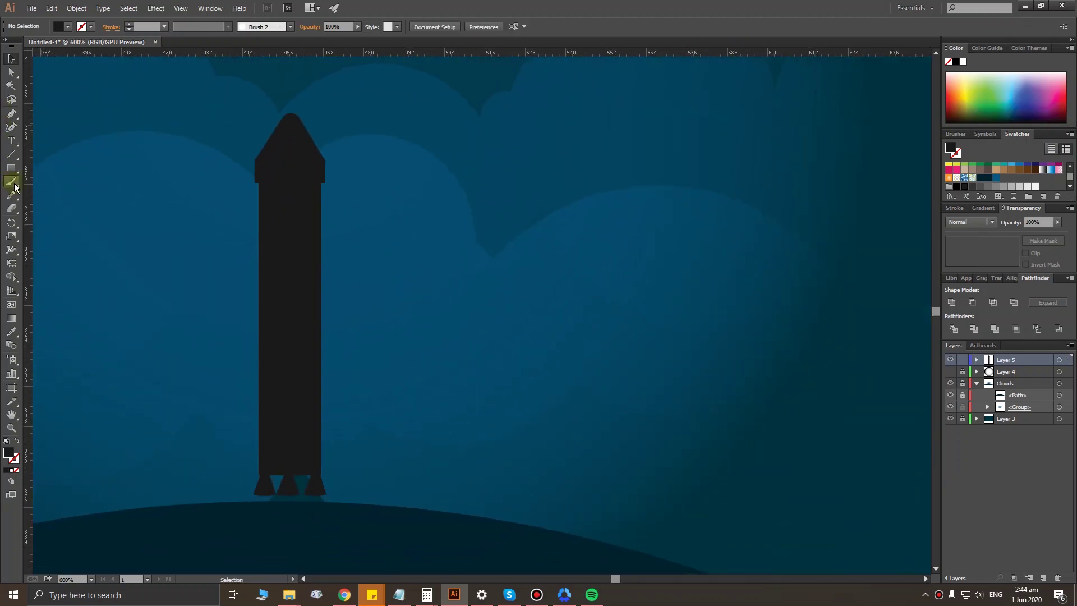
Step: Draw a tall thin pole beside the rocket and a horizontal arm joining them
{"action": "left_click_drag", "start_coordinate": [349, 386], "coordinate": [358, 495]}
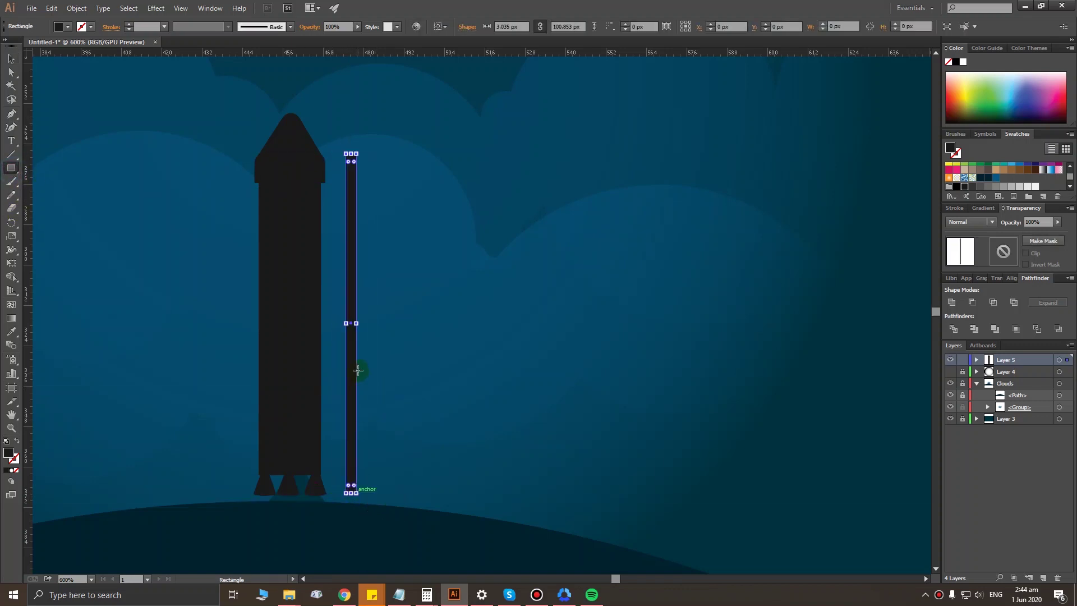
{"action": "key", "text": "ctrl+shift+a"}
{"action": "mouse_move", "coordinate": [373, 182]}
{"action": "left_mouse_down"}
{"action": "mouse_move", "coordinate": [308, 198]}
{"action": "mouse_move", "coordinate": [312, 188]}
{"action": "mouse_move", "coordinate": [441, 180]}
{"action": "mouse_move", "coordinate": [344, 186]}
{"action": "left_mouse_up"}
{"action": "scroll", "coordinate": [390, 181], "scroll_direction": "up", "scroll_amount": 3}
{"action": "key", "text": "ctrl+shift+a"}
Step: Copy the horizontal arm further down the pole, then refit the view on the rocket top
{"action": "scroll", "coordinate": [428, 195], "scroll_direction": "down", "scroll_amount": 4}
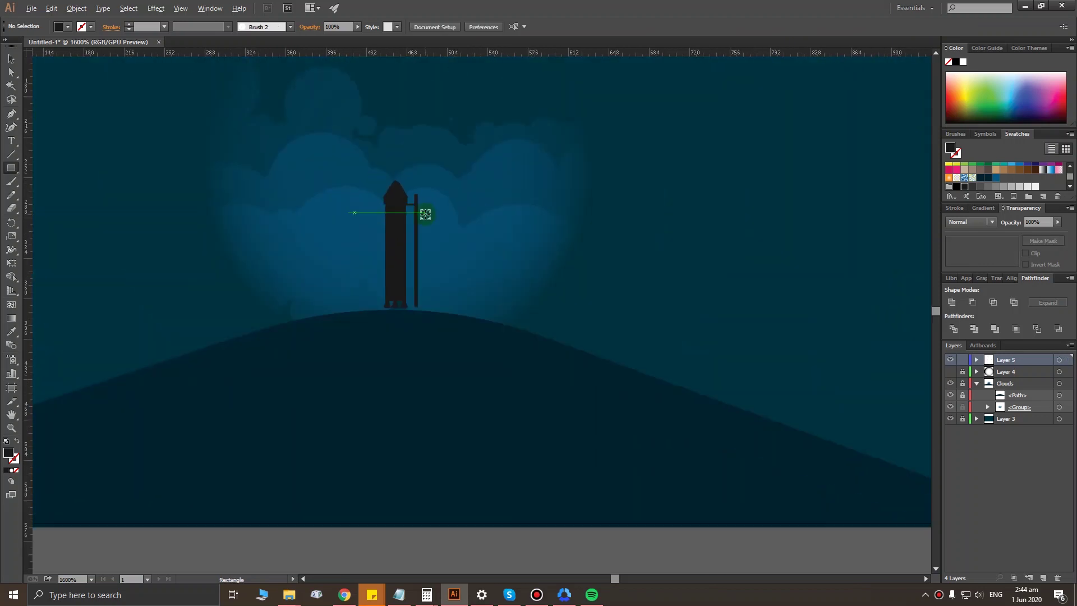
{"action": "scroll", "coordinate": [424, 209], "scroll_direction": "up", "scroll_amount": 2}
{"action": "scroll", "coordinate": [419, 221], "scroll_direction": "up", "scroll_amount": 2}
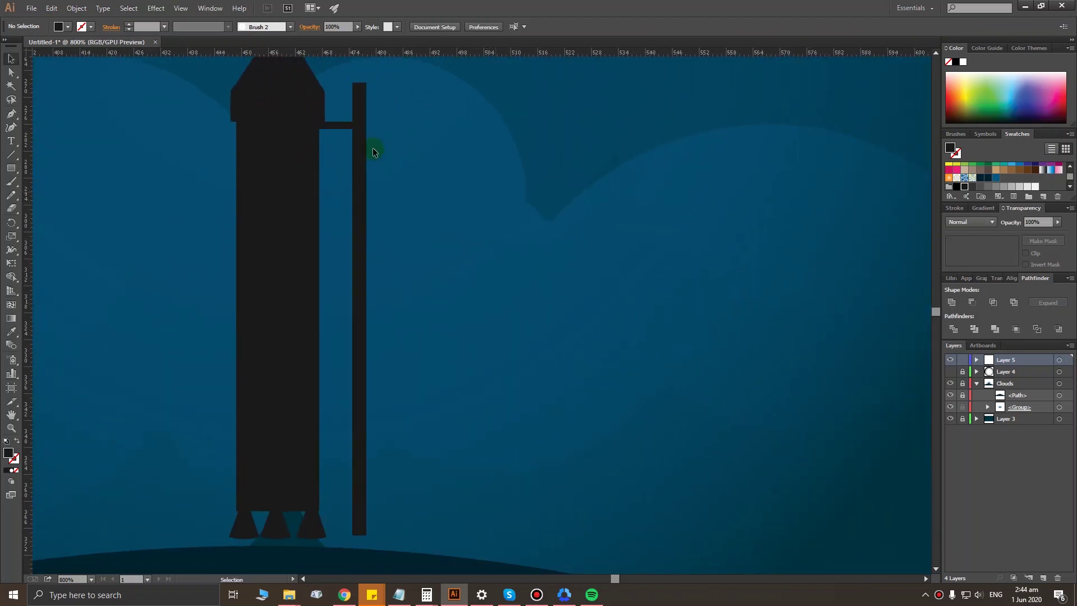
{"action": "left_click", "coordinate": [341, 126]}
{"action": "mouse_move", "coordinate": [341, 126]}
{"action": "left_mouse_down"}
{"action": "mouse_move", "coordinate": [348, 497]}
{"action": "mouse_move", "coordinate": [344, 147]}
{"action": "left_mouse_up"}
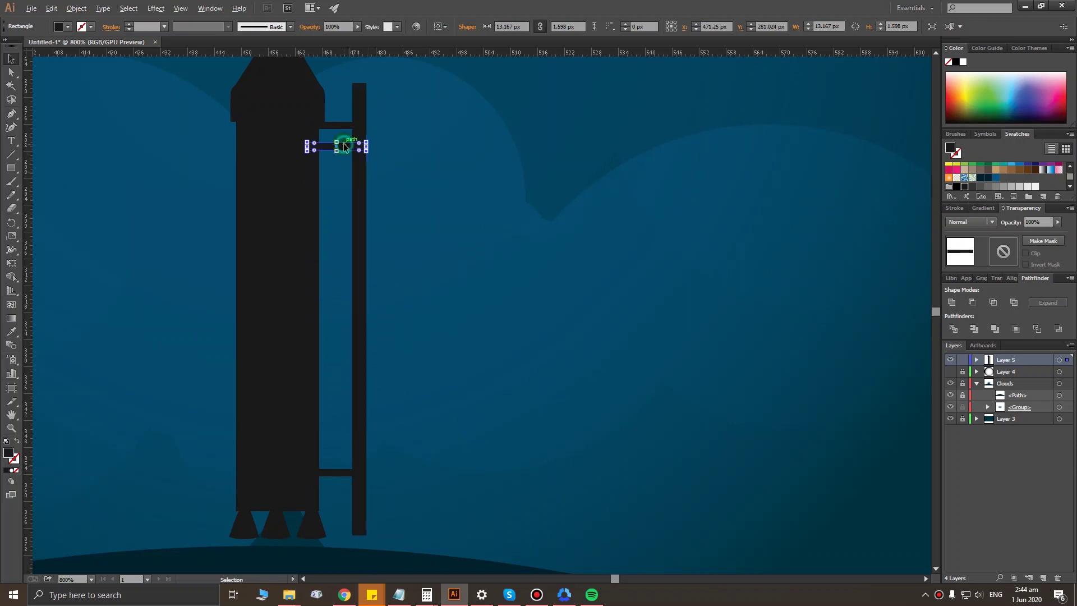
{"action": "left_click", "coordinate": [431, 217]}
{"action": "key", "text": "ctrl+0"}
{"action": "scroll", "coordinate": [477, 312], "scroll_direction": "up", "scroll_amount": 2}
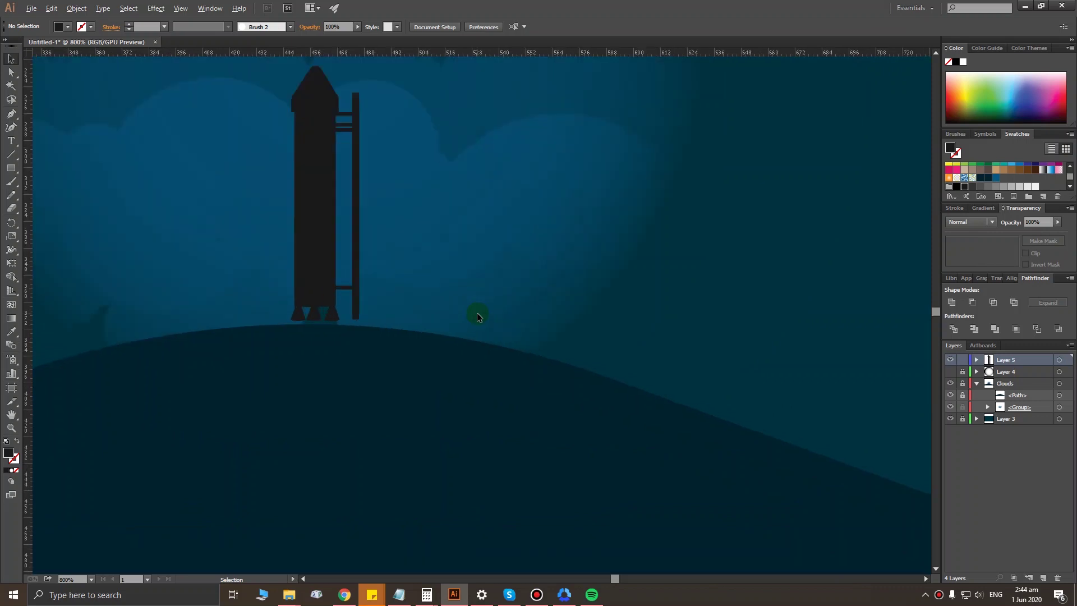
{"action": "scroll", "coordinate": [366, 267], "scroll_direction": "up", "scroll_amount": 2}
{"action": "left_click_drag", "start_coordinate": [366, 267], "coordinate": [385, 346]}
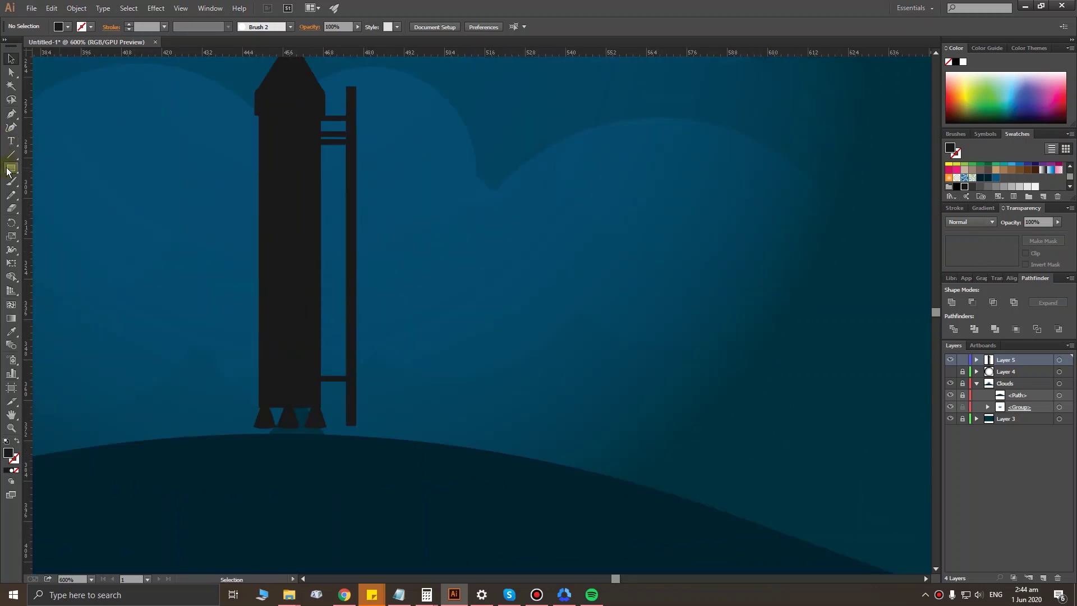
Step: Draw a tall rounded pill shape beside the tower pole, undoing an extra rounded rectangle
{"action": "left_click_drag", "start_coordinate": [11, 168], "coordinate": [63, 187]}
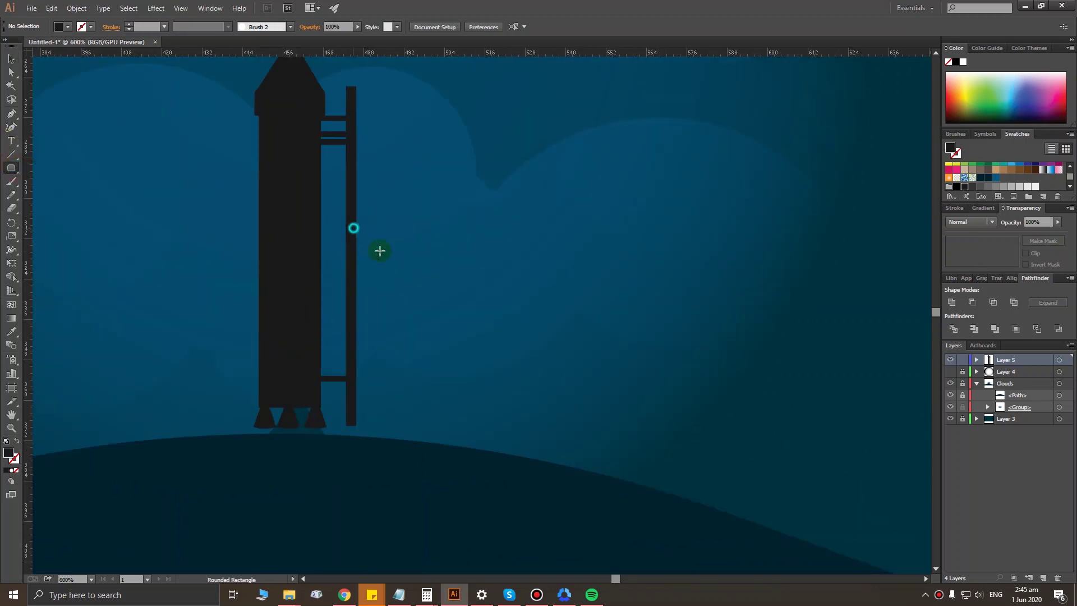
{"action": "mouse_move", "coordinate": [354, 229]}
{"action": "left_mouse_down"}
{"action": "mouse_move", "coordinate": [375, 432]}
{"action": "mouse_move", "coordinate": [326, 450]}
{"action": "left_mouse_up"}
{"action": "left_click", "coordinate": [411, 415]}
{"action": "left_click", "coordinate": [526, 329]}
{"action": "key", "text": "ctrl+z"}
Step: Send the pill shape behind the others and dismiss the extra Rounded Rectangle dialog
{"action": "right_click", "coordinate": [395, 443]}
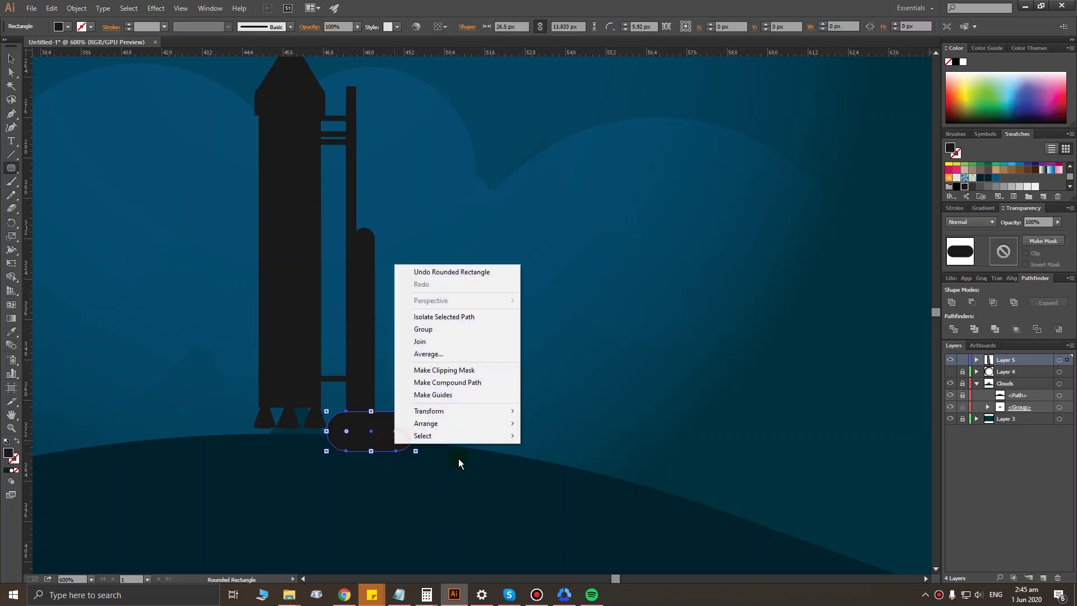
{"action": "mouse_move", "coordinate": [426, 423]}
{"action": "left_click", "coordinate": [555, 461]}
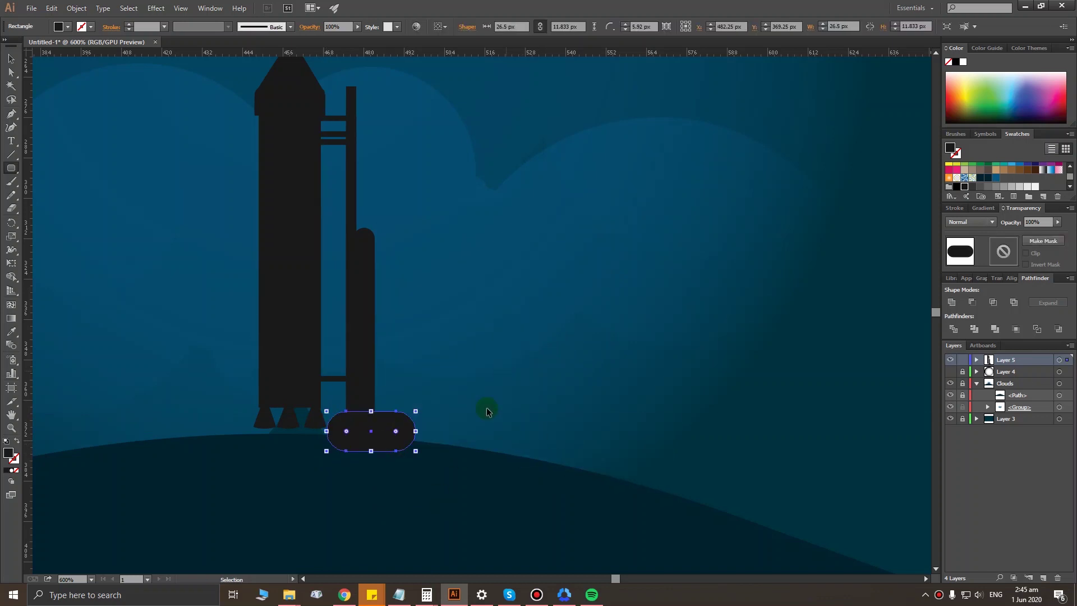
{"action": "right_click", "coordinate": [393, 446]}
{"action": "key", "text": "Escape"}
{"action": "left_click", "coordinate": [561, 415]}
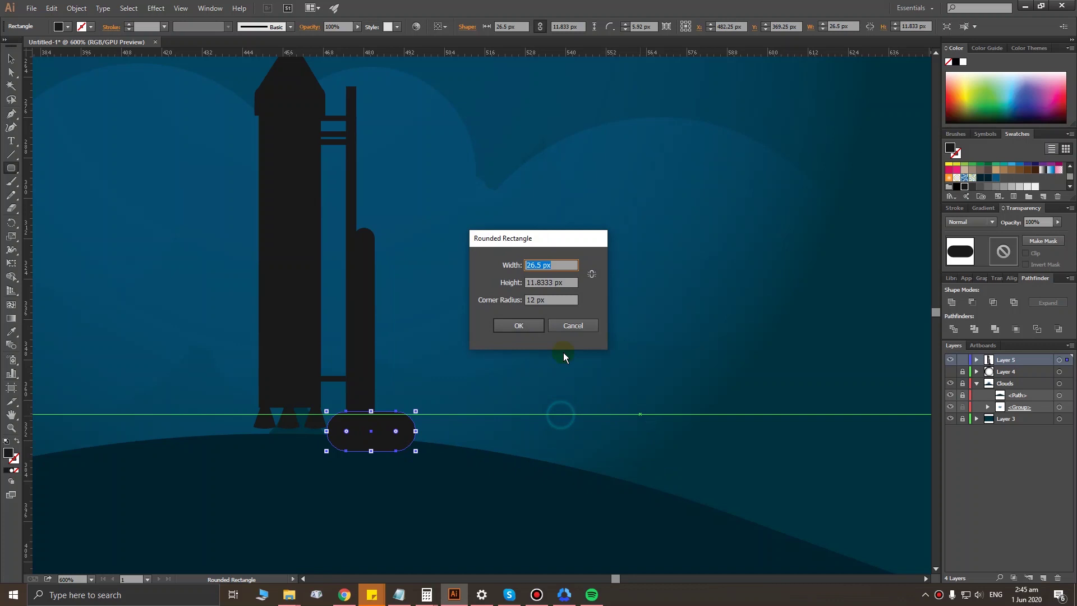
{"action": "left_click", "coordinate": [573, 324]}
{"action": "key", "text": "ctrl+shift+a"}
{"action": "scroll", "coordinate": [493, 426], "scroll_direction": "down", "scroll_amount": 4, "text": "alt"}
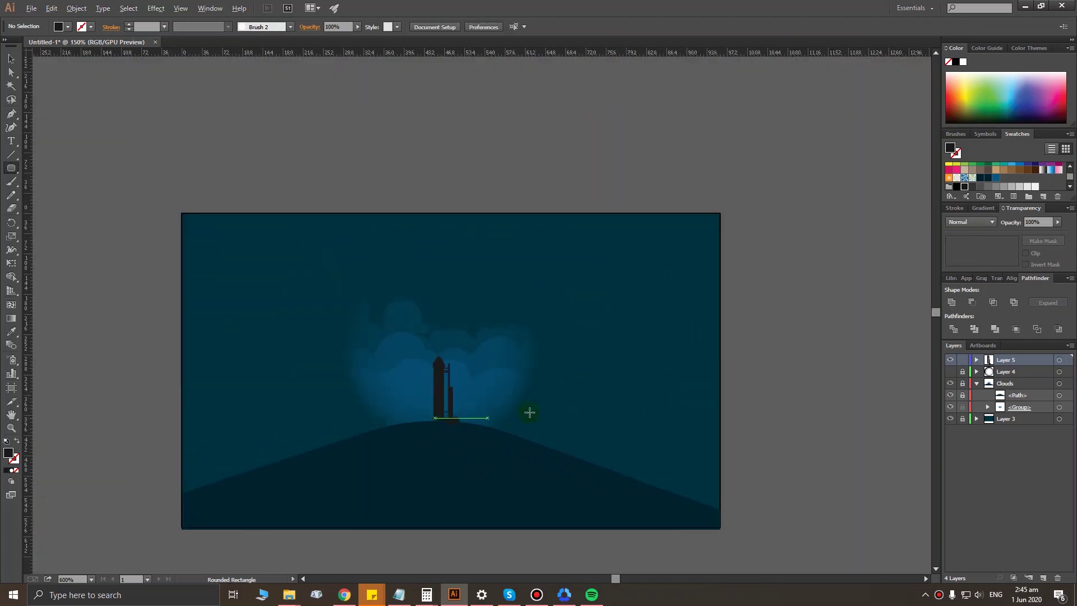
{"action": "scroll", "coordinate": [387, 356], "scroll_direction": "up", "scroll_amount": 2, "text": "alt"}
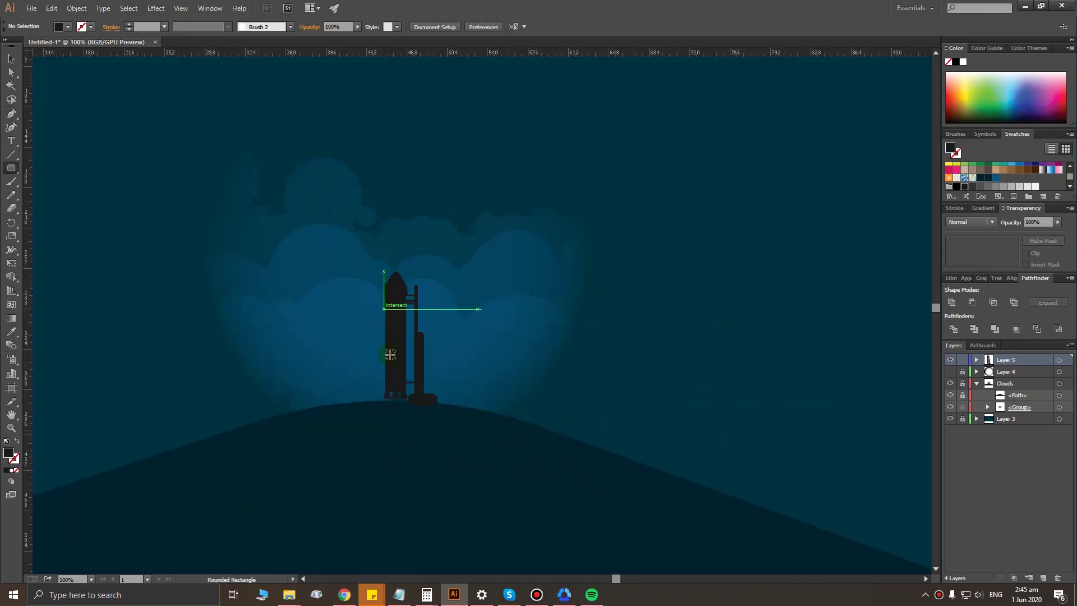
{"action": "scroll", "coordinate": [428, 356], "scroll_direction": "up", "scroll_amount": 3, "text": "alt"}
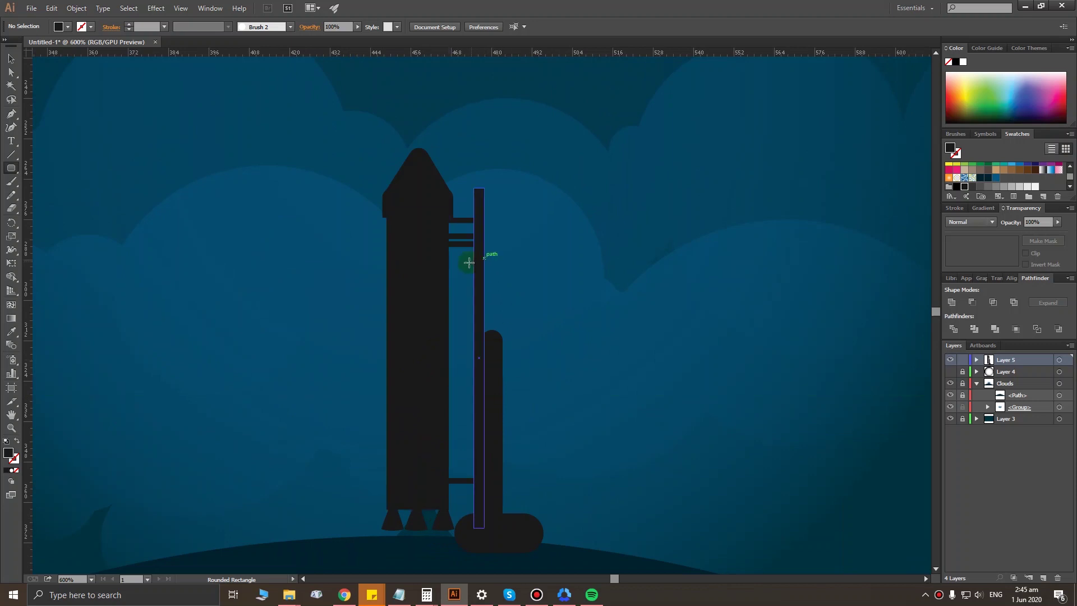
Step: Draw a thin rectangular rung and move it up near the tower top
{"action": "key", "text": "m"}
{"action": "mouse_move", "coordinate": [445, 242]}
{"action": "left_mouse_down"}
{"action": "mouse_move", "coordinate": [481, 247]}
{"action": "mouse_move", "coordinate": [460, 380]}
{"action": "mouse_move", "coordinate": [416, 377]}
{"action": "mouse_move", "coordinate": [447, 353]}
{"action": "mouse_move", "coordinate": [431, 413]}
{"action": "left_mouse_up"}
{"action": "scroll", "coordinate": [516, 363], "scroll_direction": "up", "scroll_amount": 2, "text": "alt"}
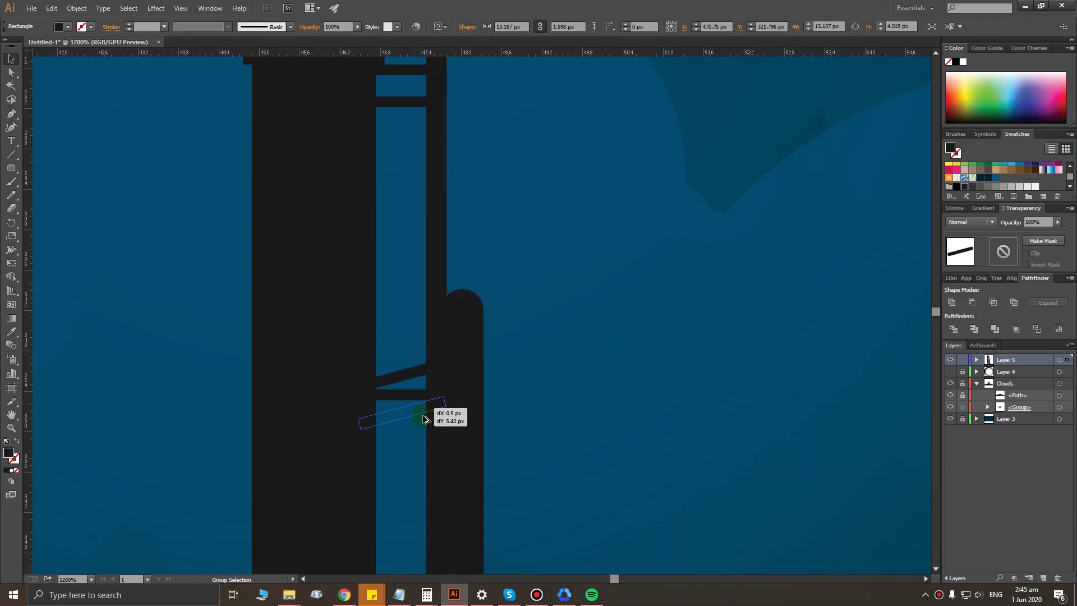
{"action": "left_click", "coordinate": [546, 377]}
{"action": "key", "text": "h"}
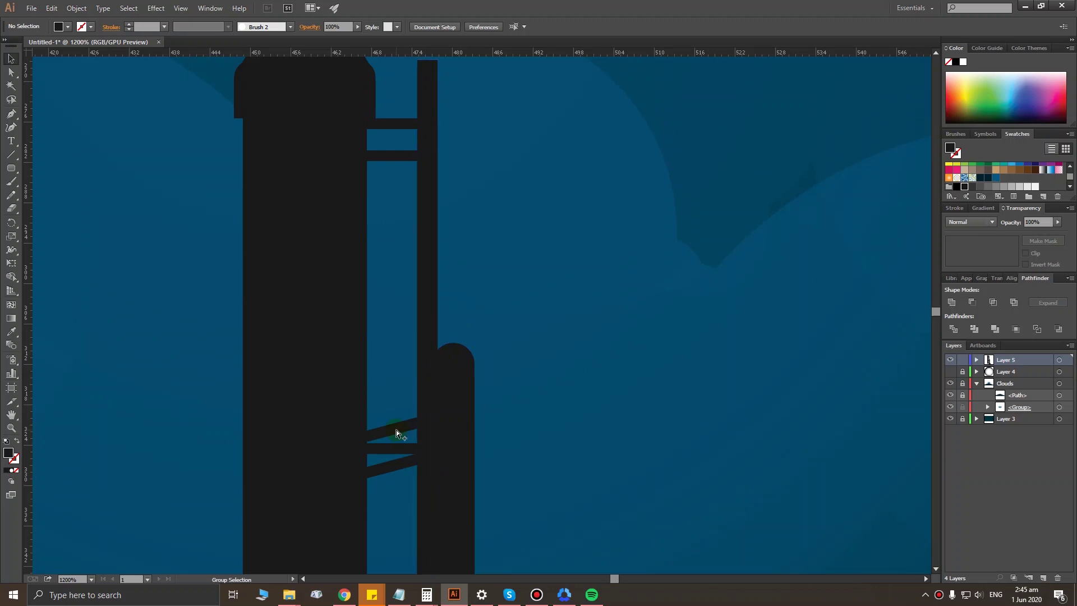
{"action": "left_click_drag", "start_coordinate": [400, 433], "coordinate": [399, 141]}
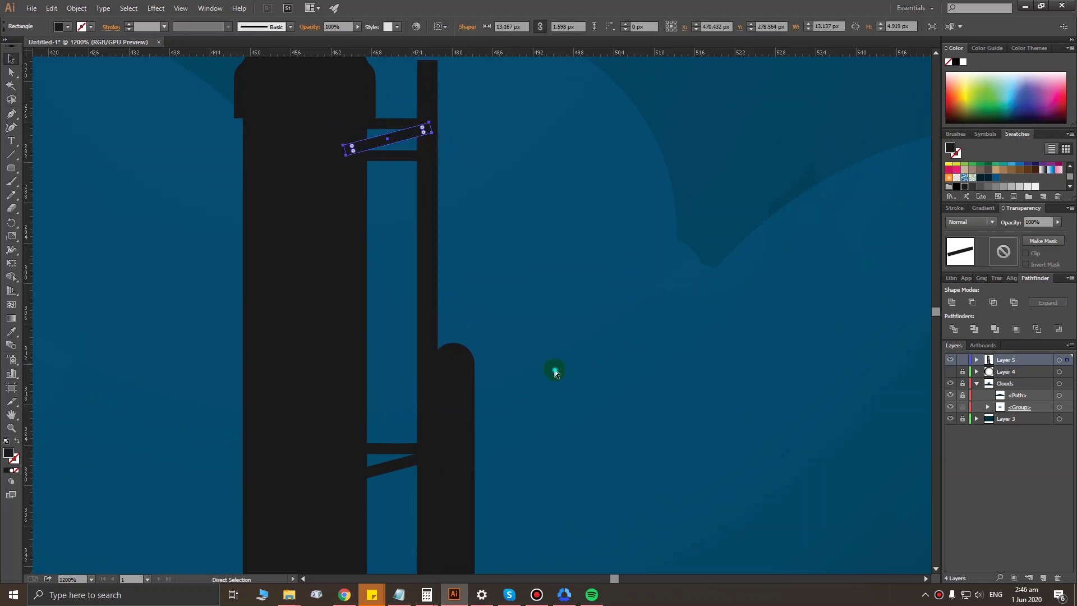
{"action": "key", "text": "ctrl+0"}
{"action": "left_click", "coordinate": [556, 370]}
{"action": "scroll", "coordinate": [505, 455], "scroll_direction": "up", "scroll_amount": 3}
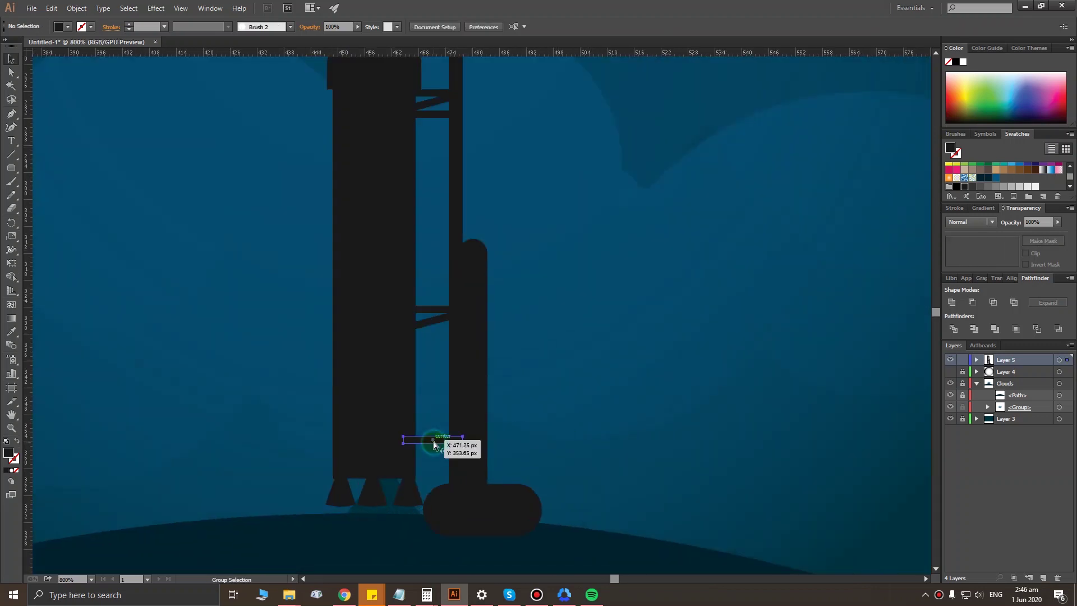
Step: Copy the rung to another spot and the diagonal brace down to the lower rungs
{"action": "left_click_drag", "start_coordinate": [433, 445], "coordinate": [444, 338]}
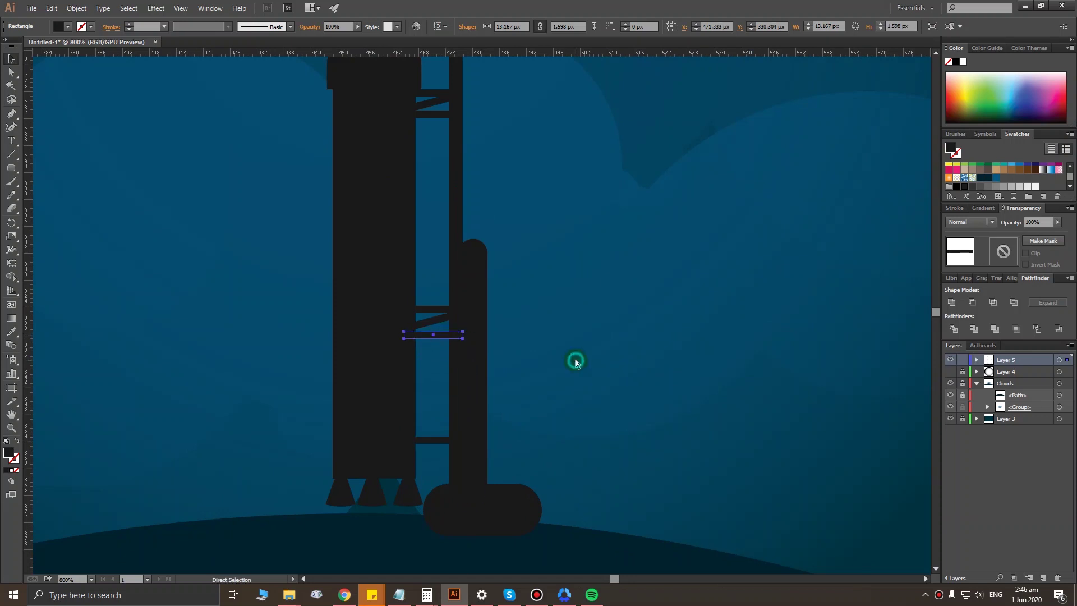
{"action": "left_click", "coordinate": [576, 362]}
{"action": "left_click_drag", "start_coordinate": [445, 319], "coordinate": [445, 447]}
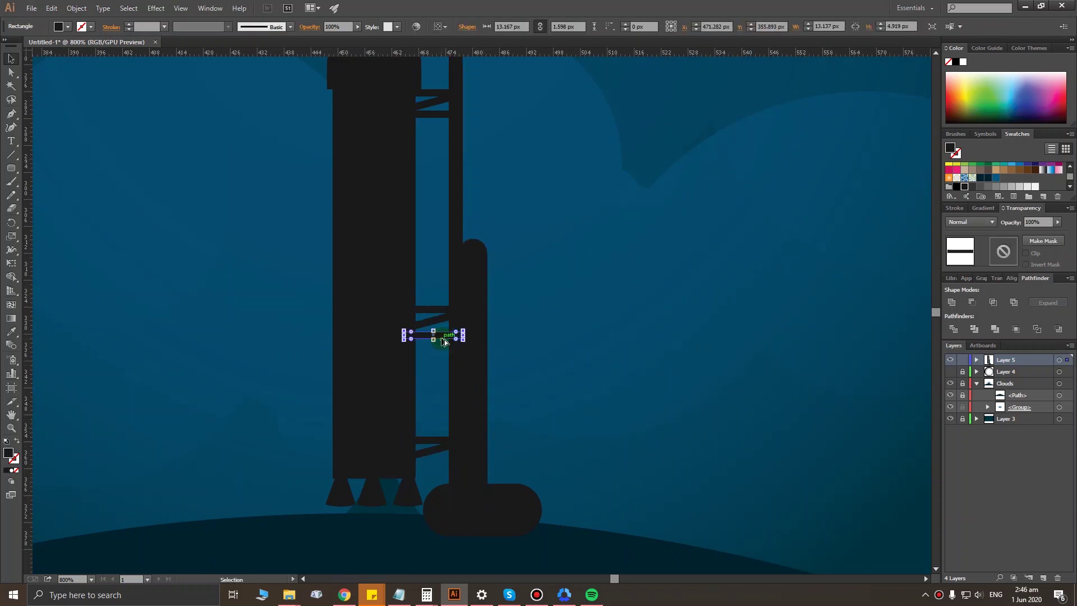
{"action": "left_click", "coordinate": [579, 448]}
{"action": "scroll", "coordinate": [497, 368], "scroll_direction": "down", "scroll_amount": 2, "text": "alt"}
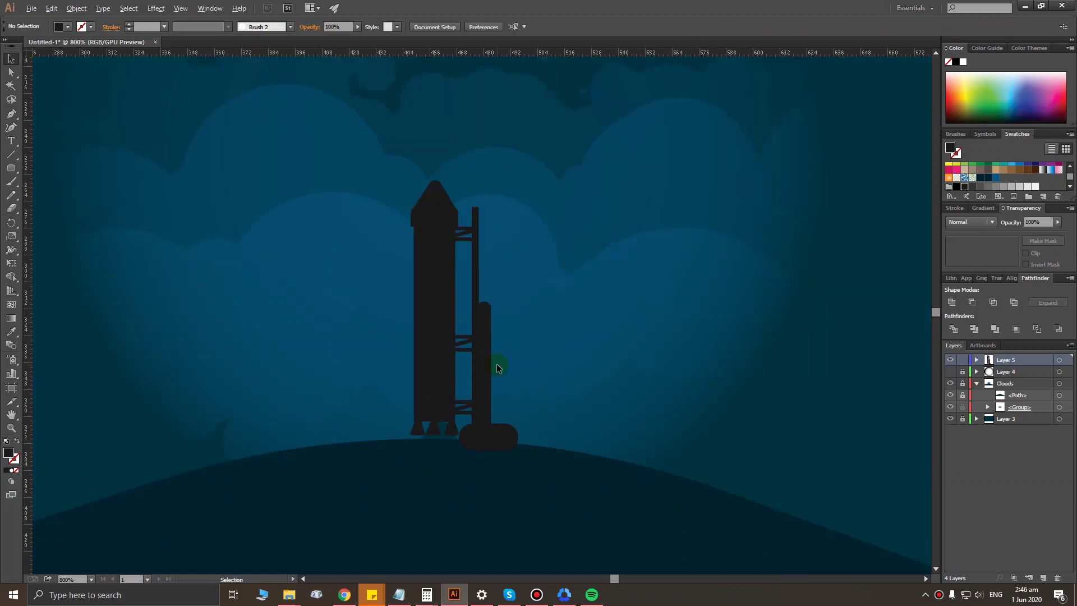
{"action": "scroll", "coordinate": [488, 361], "scroll_direction": "down", "scroll_amount": 1, "text": "alt"}
{"action": "scroll", "coordinate": [478, 355], "scroll_direction": "up", "scroll_amount": 2, "text": "alt"}
{"action": "scroll", "coordinate": [494, 385], "scroll_direction": "up", "scroll_amount": 2, "text": "alt"}
Step: Add more rung copies stacked just below the existing ones
{"action": "left_click", "coordinate": [438, 275]}
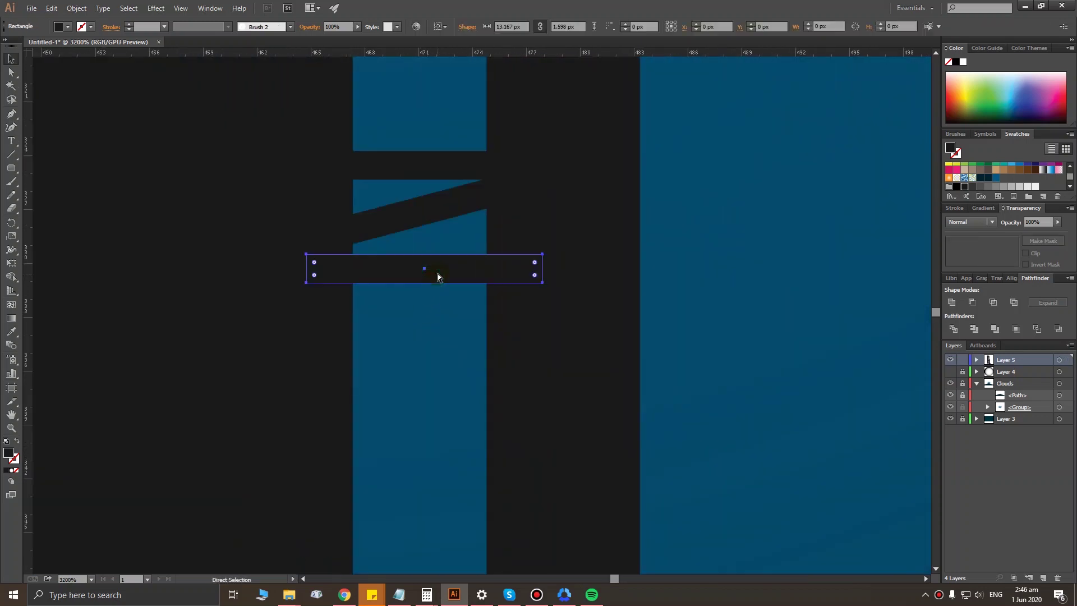
{"action": "left_click_drag", "start_coordinate": [438, 274], "coordinate": [432, 359]}
{"action": "scroll", "coordinate": [483, 381], "scroll_direction": "down", "scroll_amount": 3, "text": "alt"}
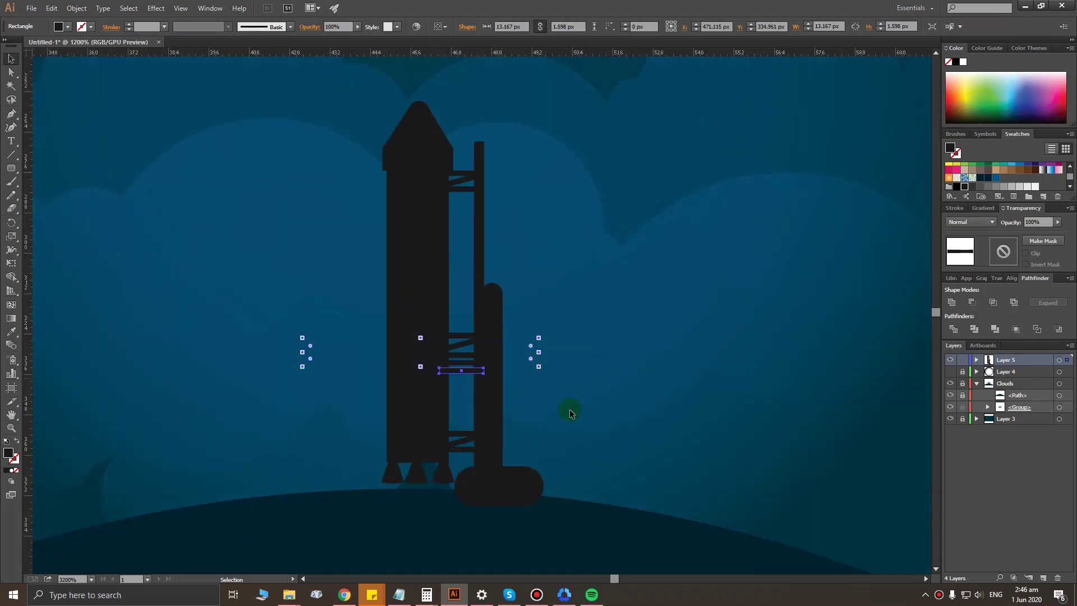
{"action": "left_click", "coordinate": [571, 412]}
{"action": "scroll", "coordinate": [556, 404], "scroll_direction": "down", "scroll_amount": 1, "text": "alt"}
{"action": "scroll", "coordinate": [462, 270], "scroll_direction": "up", "scroll_amount": 2, "text": "alt"}
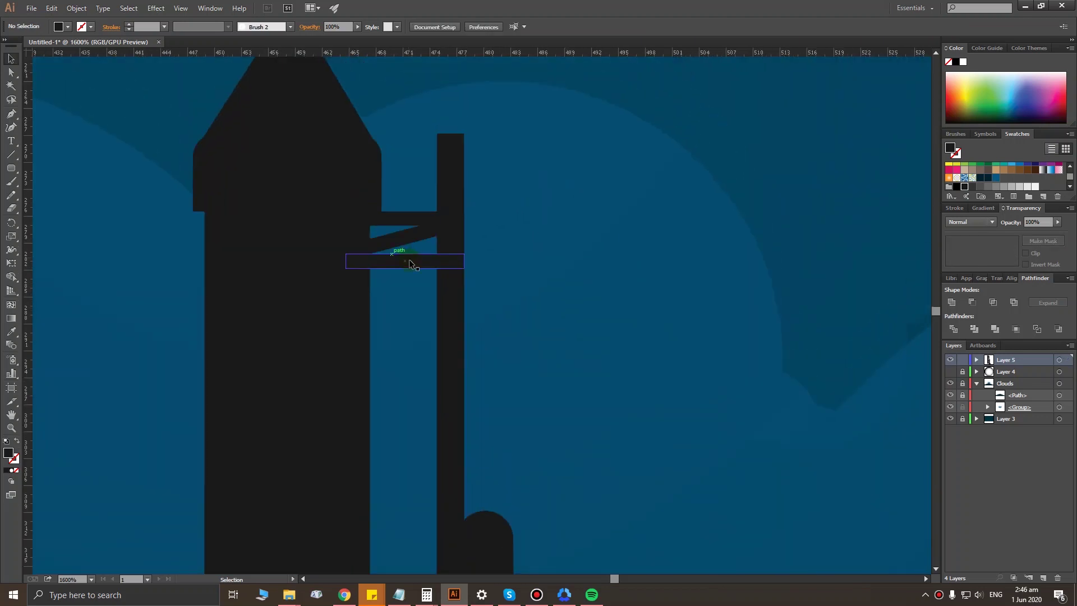
{"action": "mouse_move", "coordinate": [412, 264]}
{"action": "left_mouse_down", "text": "alt"}
{"action": "mouse_move", "coordinate": [427, 279]}
{"action": "mouse_move", "coordinate": [428, 304]}
{"action": "left_mouse_up", "text": "alt"}
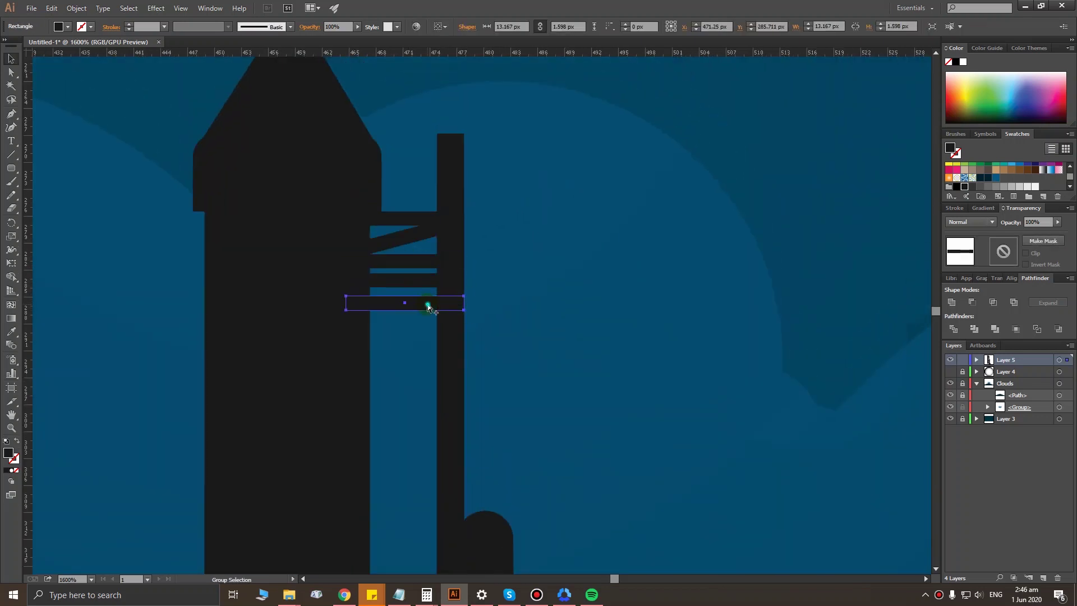
{"action": "left_click", "coordinate": [596, 341]}
{"action": "scroll", "coordinate": [486, 279], "scroll_direction": "up", "scroll_amount": 2, "text": "alt"}
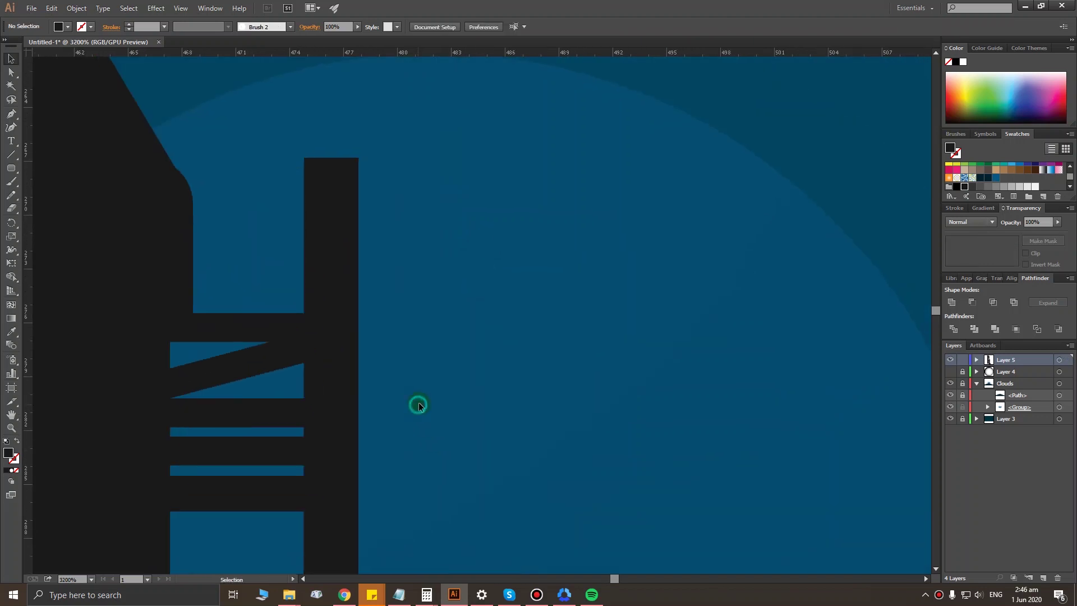
{"action": "scroll", "coordinate": [418, 405], "scroll_direction": "down", "scroll_amount": 1, "text": "alt"}
{"action": "scroll", "coordinate": [377, 305], "scroll_direction": "down", "scroll_amount": 1}
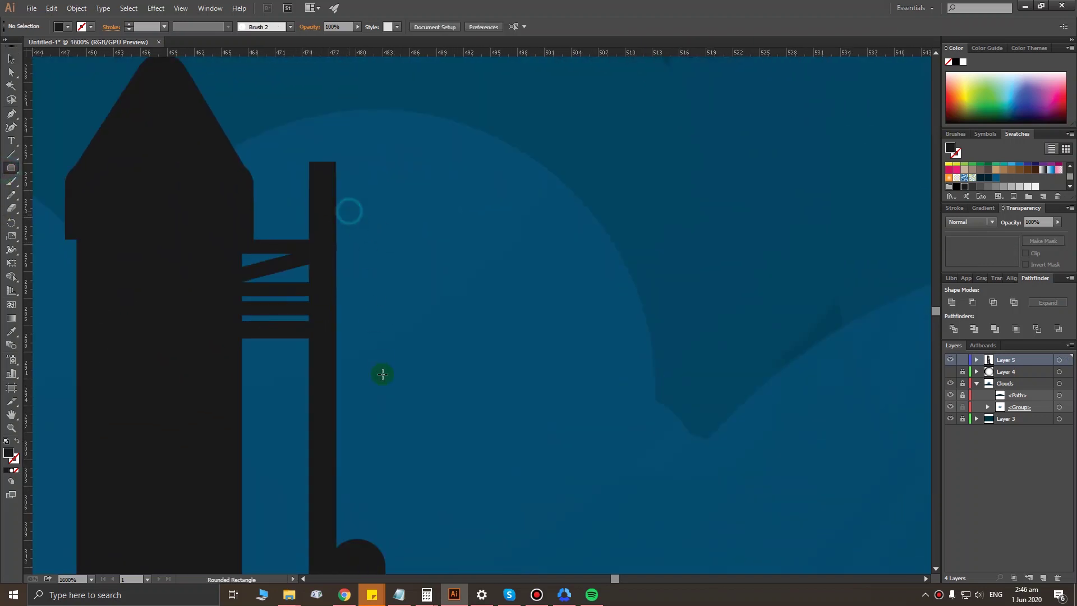
Step: Draw a rounded black arm against the tower pole with a 3.18 px corner radius
{"action": "left_click_drag", "start_coordinate": [383, 374], "coordinate": [427, 377]}
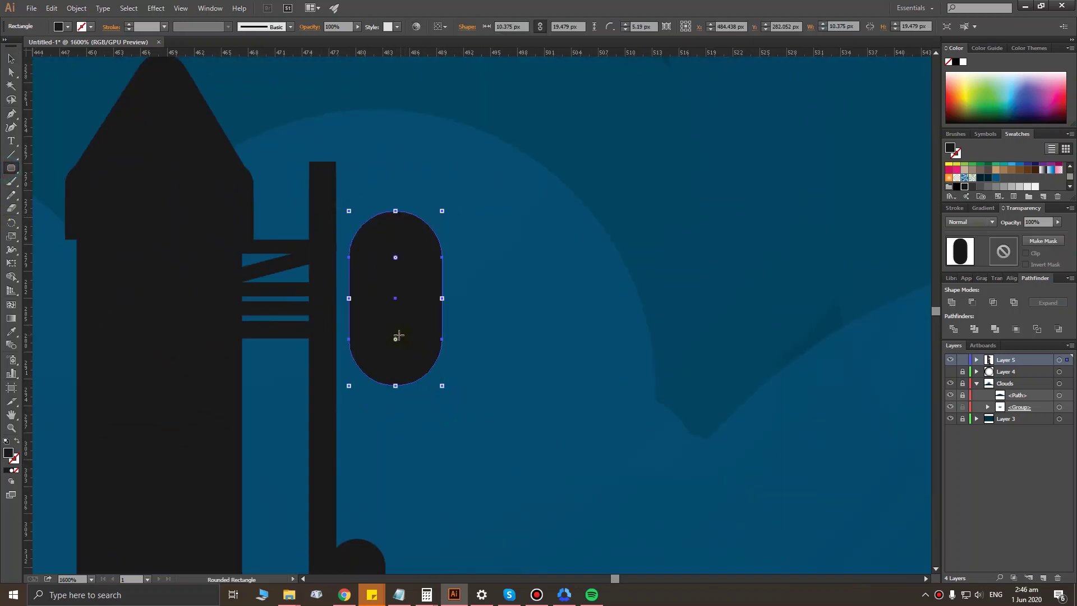
{"action": "key", "text": "v"}
{"action": "mouse_move", "coordinate": [395, 339]}
{"action": "left_mouse_down"}
{"action": "mouse_move", "coordinate": [422, 364]}
{"action": "mouse_move", "coordinate": [392, 362]}
{"action": "left_mouse_up"}
{"action": "left_click", "coordinate": [408, 381]}
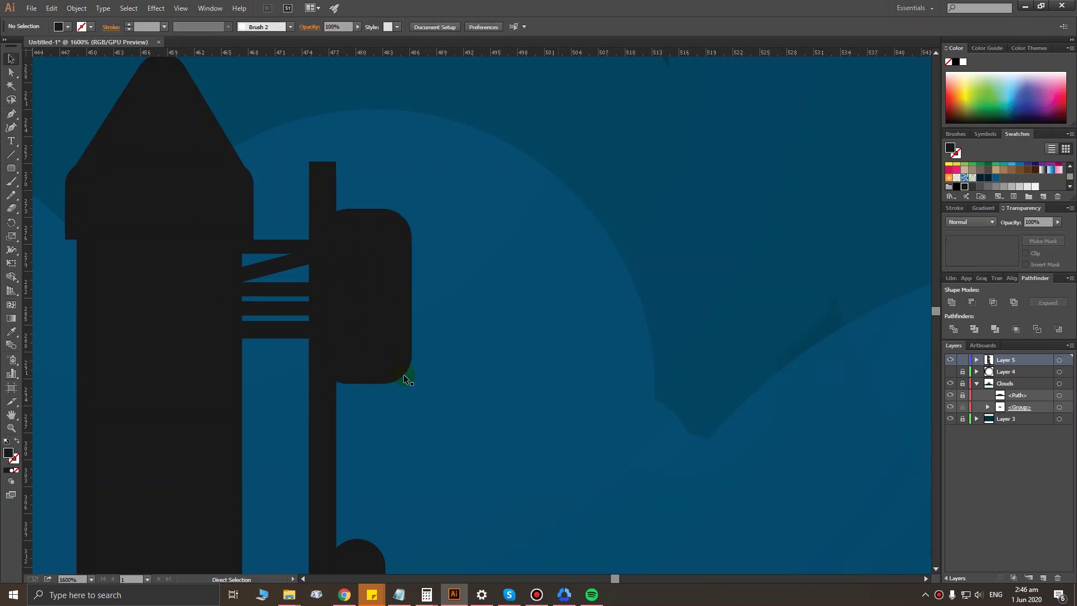
{"action": "scroll", "coordinate": [408, 381], "scroll_direction": "down", "scroll_amount": 5}
{"action": "scroll", "coordinate": [446, 378], "scroll_direction": "up", "scroll_amount": 4}
{"action": "left_click", "coordinate": [431, 303]}
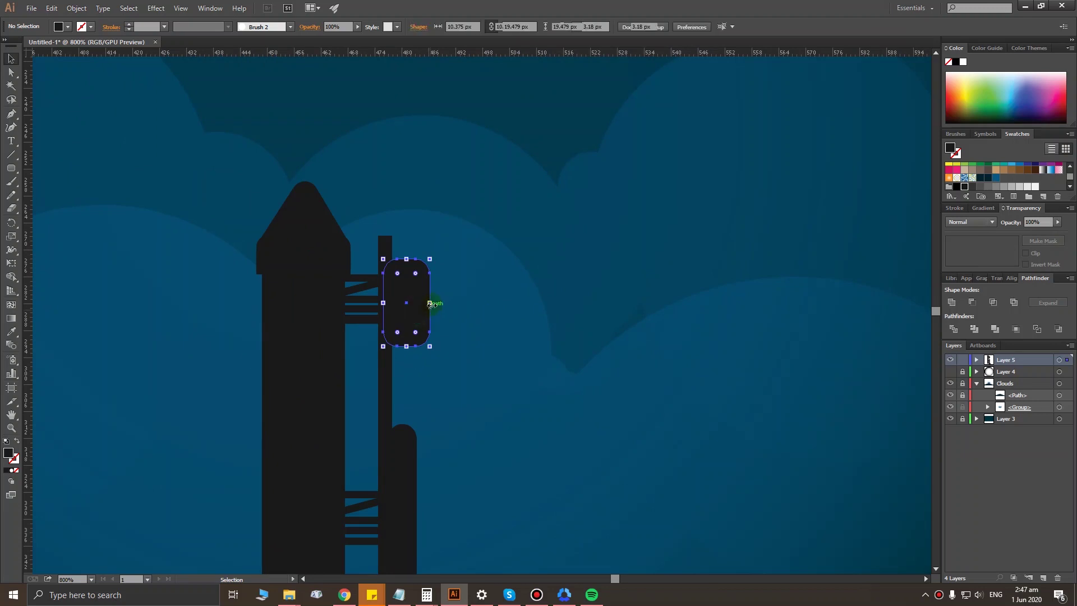
{"action": "left_click", "coordinate": [488, 399]}
Step: Raise the base pill slightly higher onto the hill
{"action": "scroll", "coordinate": [488, 402], "scroll_direction": "down", "scroll_amount": 4}
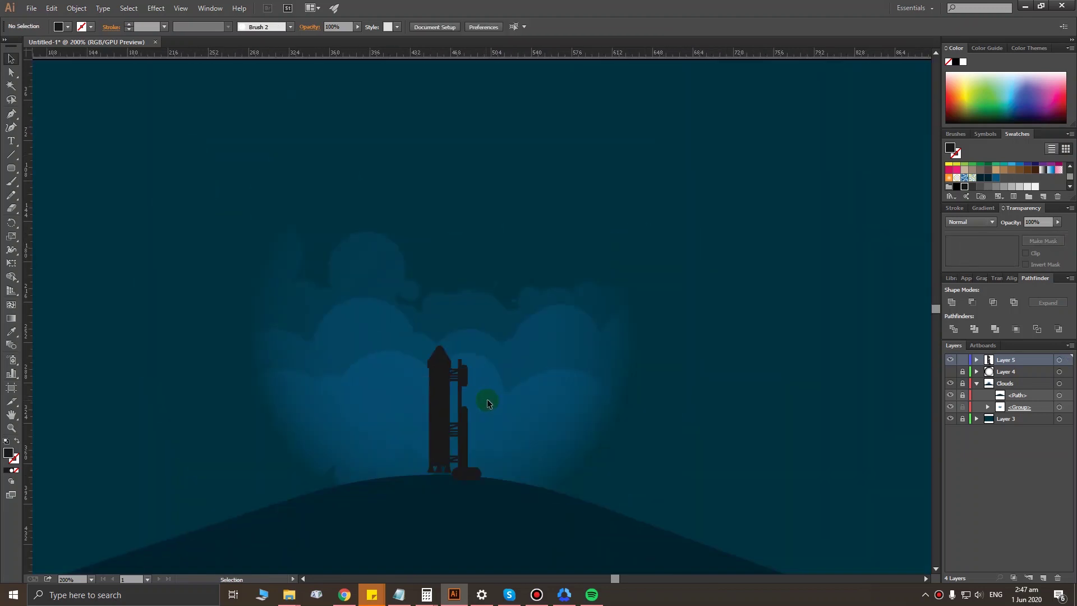
{"action": "scroll", "coordinate": [520, 481], "scroll_direction": "down", "scroll_amount": 2}
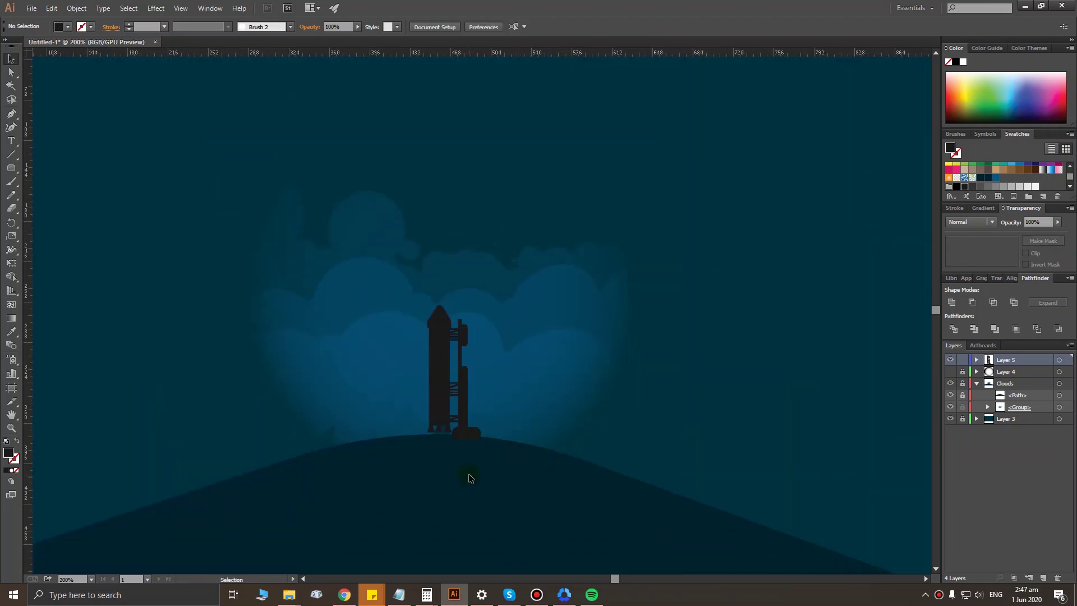
{"action": "scroll", "coordinate": [469, 448], "scroll_direction": "up", "scroll_amount": 4}
{"action": "scroll", "coordinate": [468, 415], "scroll_direction": "up", "scroll_amount": 3}
{"action": "left_click", "coordinate": [465, 261]}
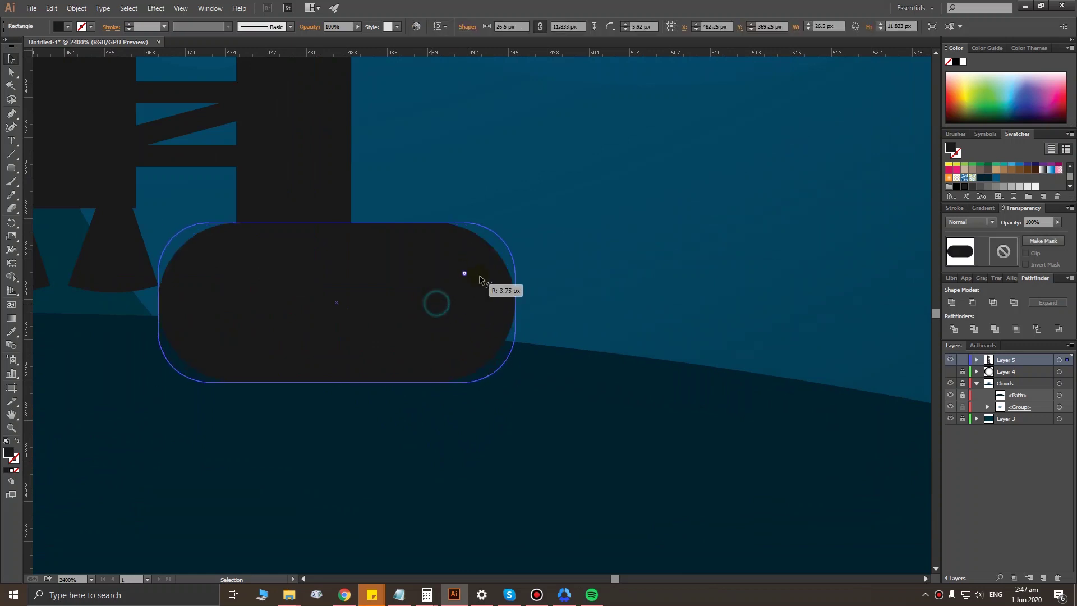
{"action": "left_click", "coordinate": [517, 438]}
{"action": "scroll", "coordinate": [481, 422], "scroll_direction": "down", "scroll_amount": 3}
{"action": "left_click_drag", "start_coordinate": [459, 397], "coordinate": [465, 381]}
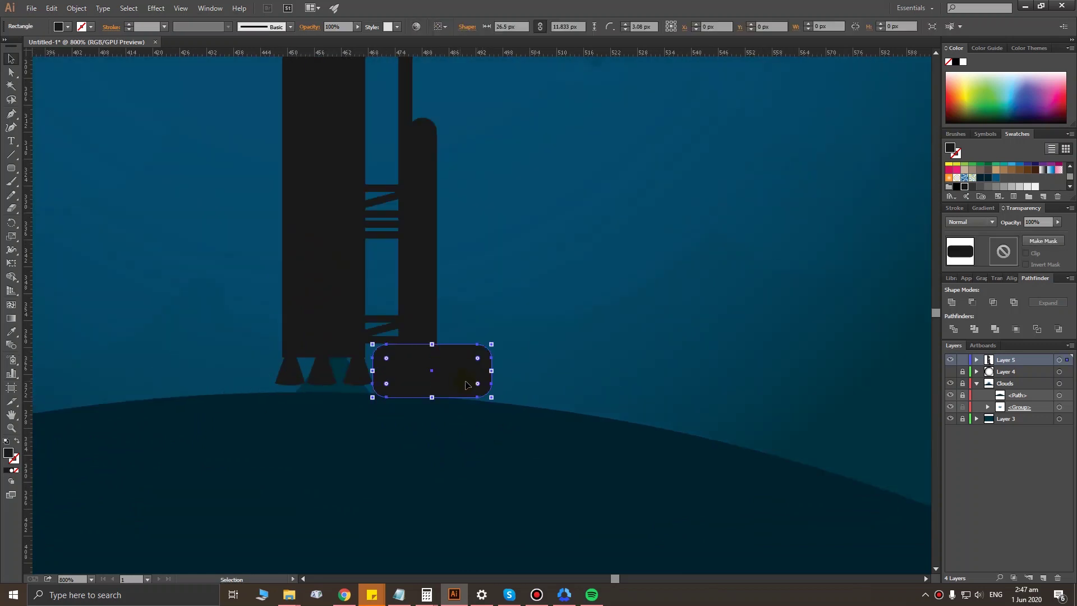
{"action": "left_click", "coordinate": [481, 442]}
{"action": "scroll", "coordinate": [356, 425], "scroll_direction": "down", "scroll_amount": 2}
{"action": "scroll", "coordinate": [355, 424], "scroll_direction": "down", "scroll_amount": 1}
Step: Narrow the rocket body slightly from its left edge
{"action": "scroll", "coordinate": [309, 433], "scroll_direction": "up", "scroll_amount": 1}
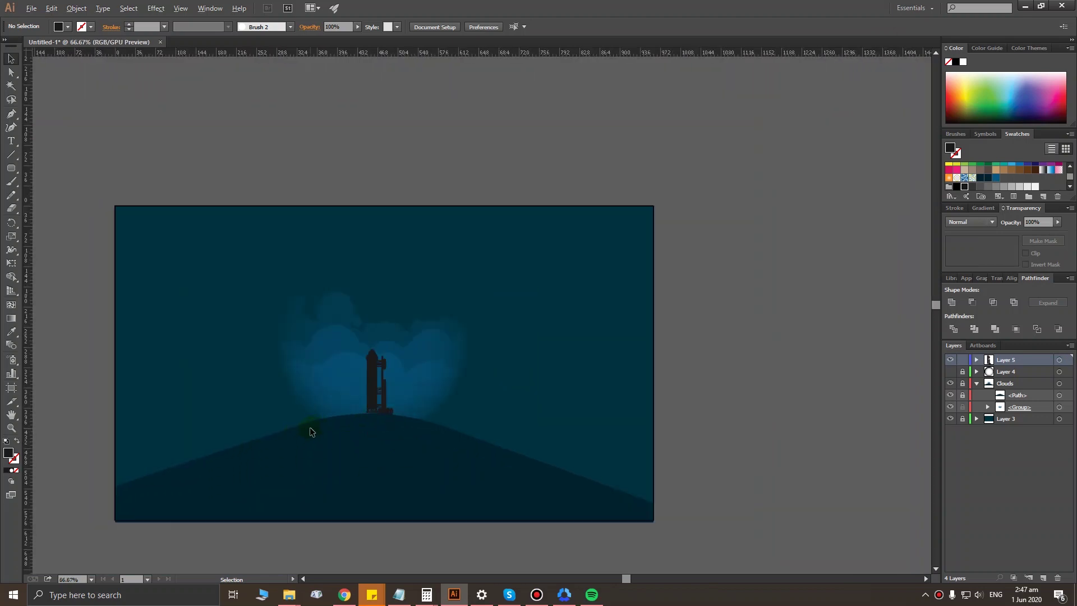
{"action": "scroll", "coordinate": [315, 432], "scroll_direction": "up", "scroll_amount": 1}
{"action": "scroll", "coordinate": [315, 426], "scroll_direction": "down", "scroll_amount": 1}
{"action": "left_click_drag", "start_coordinate": [315, 424], "coordinate": [363, 362]}
{"action": "scroll", "coordinate": [362, 362], "scroll_direction": "up", "scroll_amount": 1}
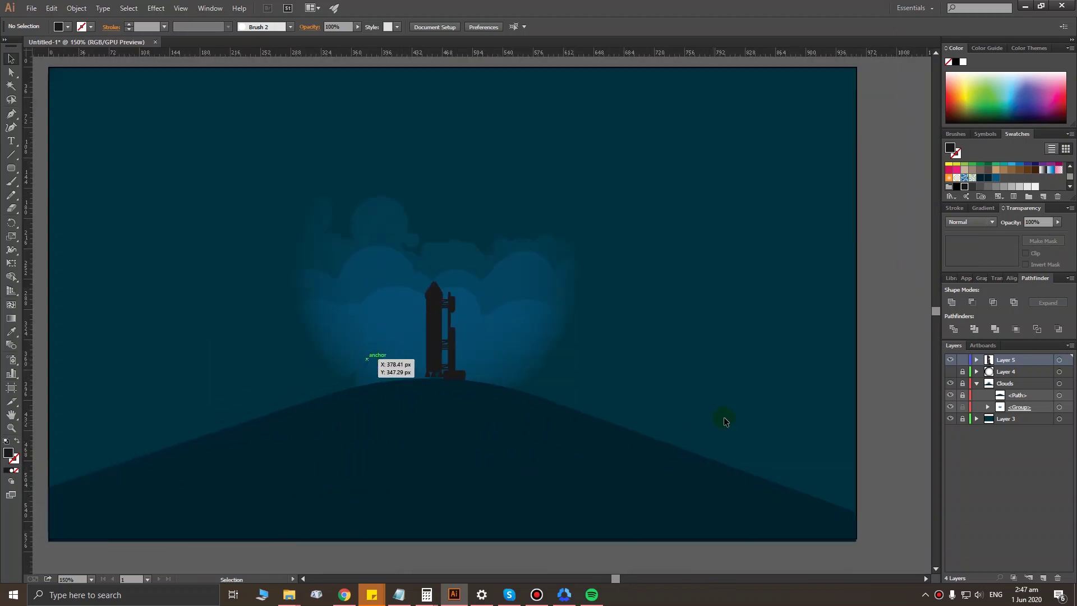
{"action": "scroll", "coordinate": [722, 421], "scroll_direction": "down", "scroll_amount": 1}
{"action": "scroll", "coordinate": [701, 415], "scroll_direction": "up", "scroll_amount": 1}
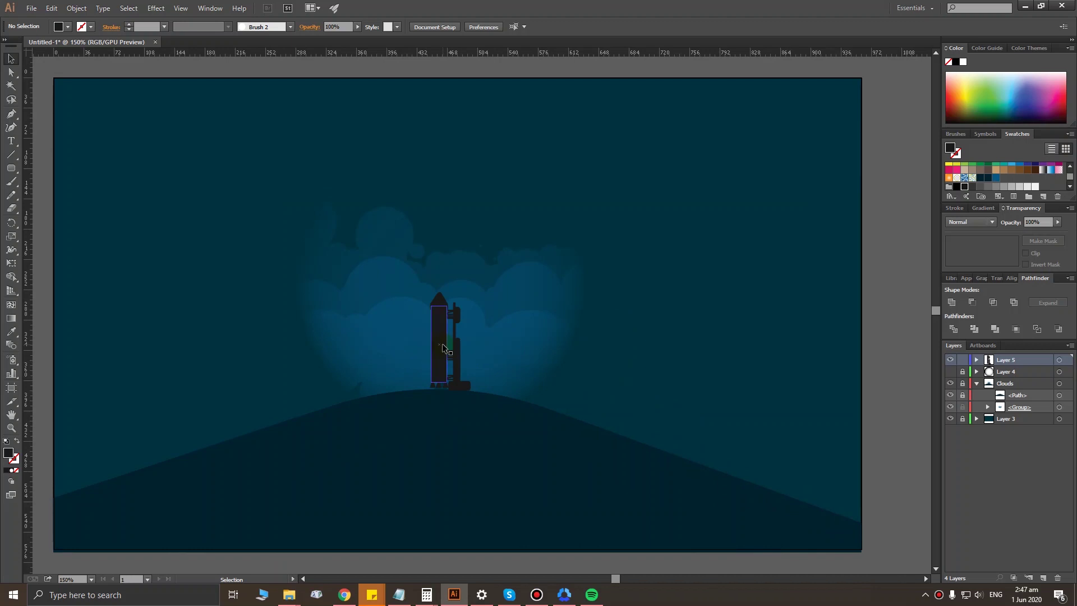
{"action": "scroll", "coordinate": [443, 348], "scroll_direction": "up", "scroll_amount": 3}
{"action": "left_click_drag", "start_coordinate": [360, 344], "coordinate": [366, 343]}
{"action": "scroll", "coordinate": [448, 146], "scroll_direction": "up", "scroll_amount": 2}
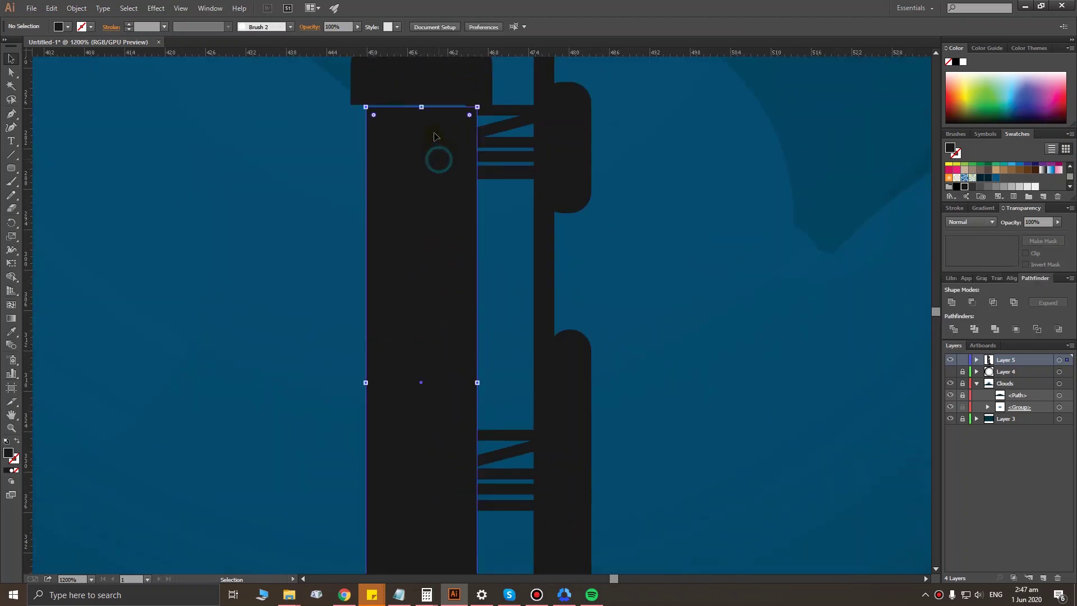
{"action": "left_click", "coordinate": [681, 239]}
{"action": "scroll", "coordinate": [628, 278], "scroll_direction": "down", "scroll_amount": 6}
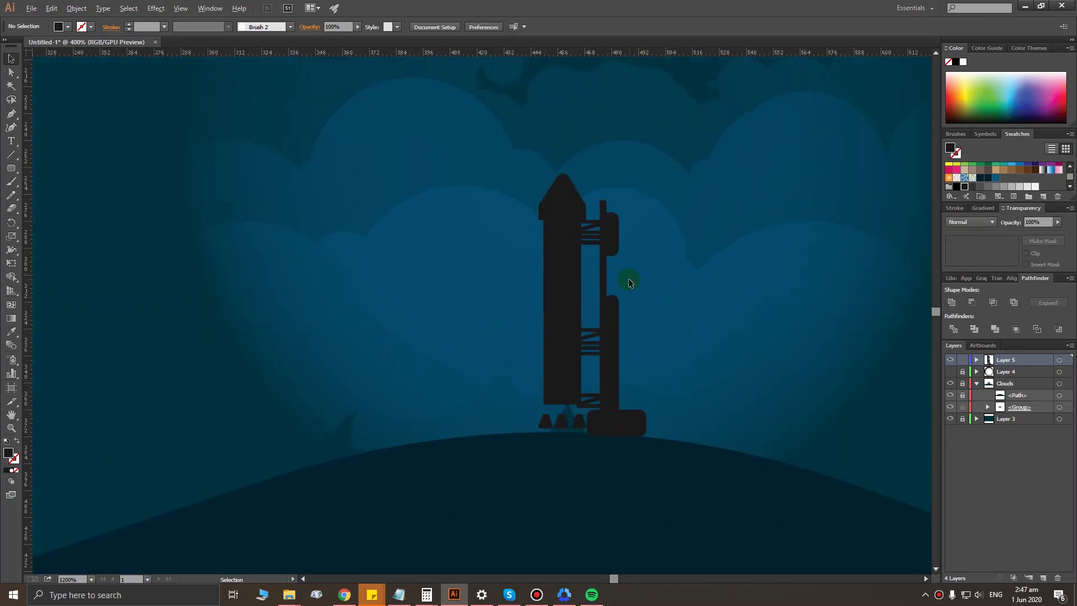
{"action": "scroll", "coordinate": [539, 366], "scroll_direction": "up", "scroll_amount": 5}
Step: Nudge the left and right nozzles so they line up evenly beneath the rocket
{"action": "left_click", "coordinate": [585, 441]}
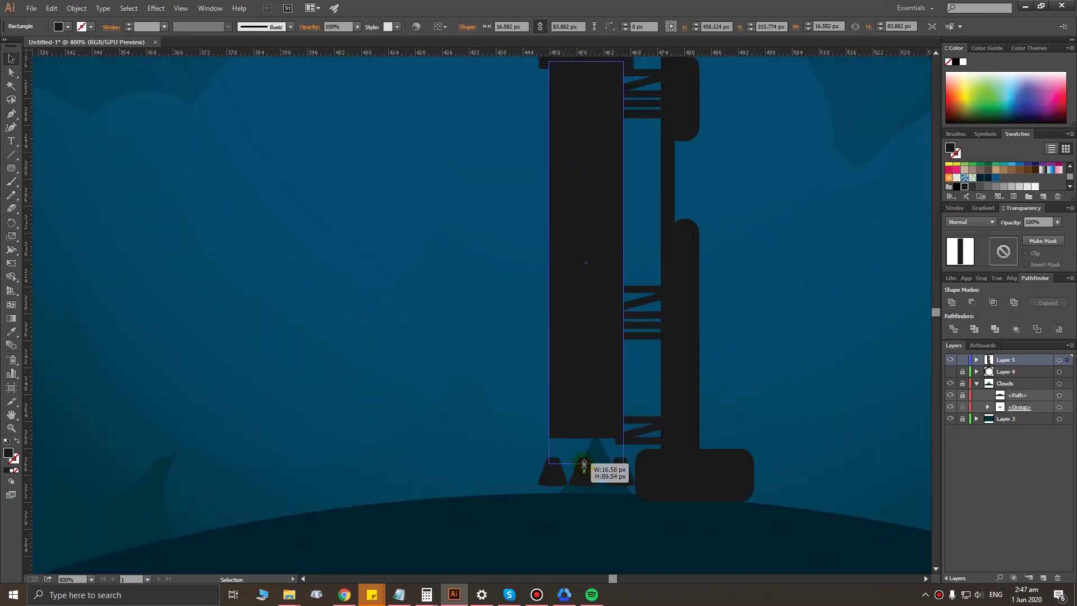
{"action": "scroll", "coordinate": [538, 460], "scroll_direction": "up", "scroll_amount": 2}
{"action": "left_click_drag", "start_coordinate": [519, 488], "coordinate": [519, 488]}
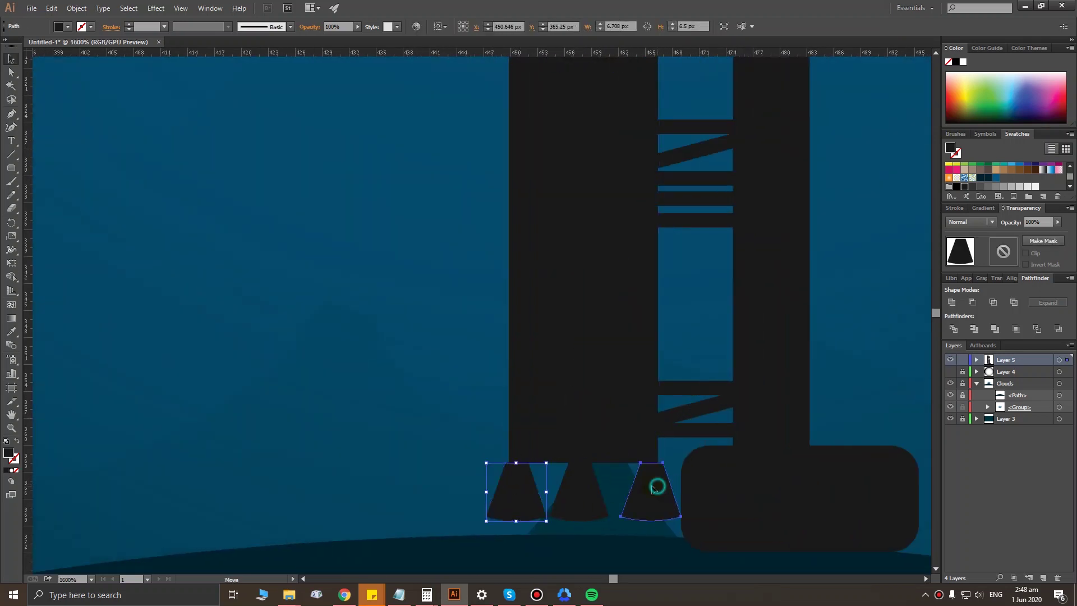
{"action": "left_click_drag", "start_coordinate": [652, 491], "coordinate": [651, 490]}
{"action": "left_click_drag", "start_coordinate": [514, 491], "coordinate": [522, 491]}
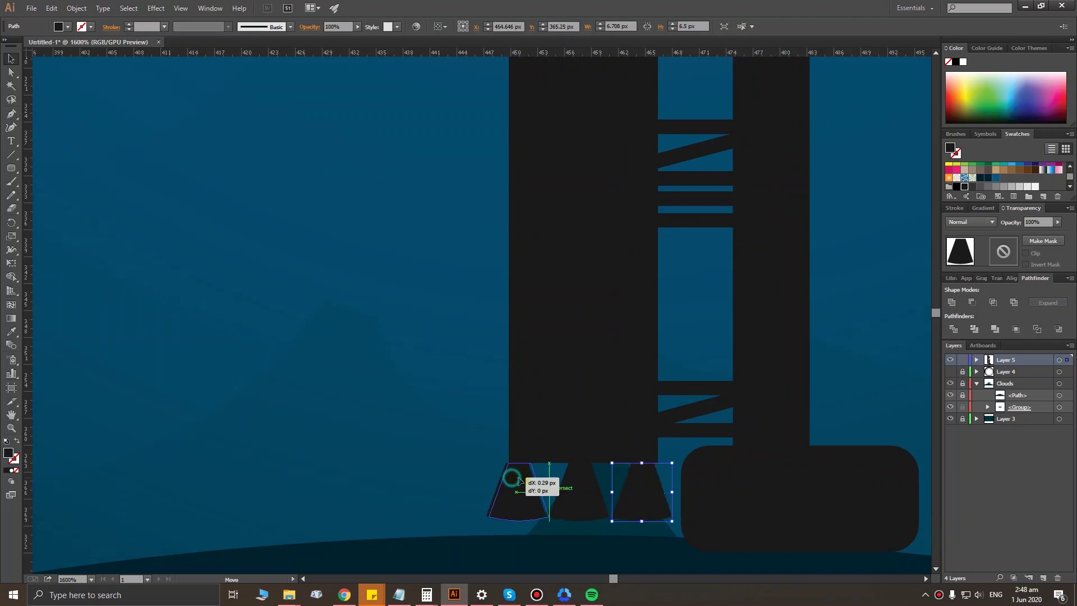
{"action": "left_click", "coordinate": [377, 445]}
Step: Stretch the middle nozzle larger, to about 8.08 px wide
{"action": "left_click", "coordinate": [587, 513]}
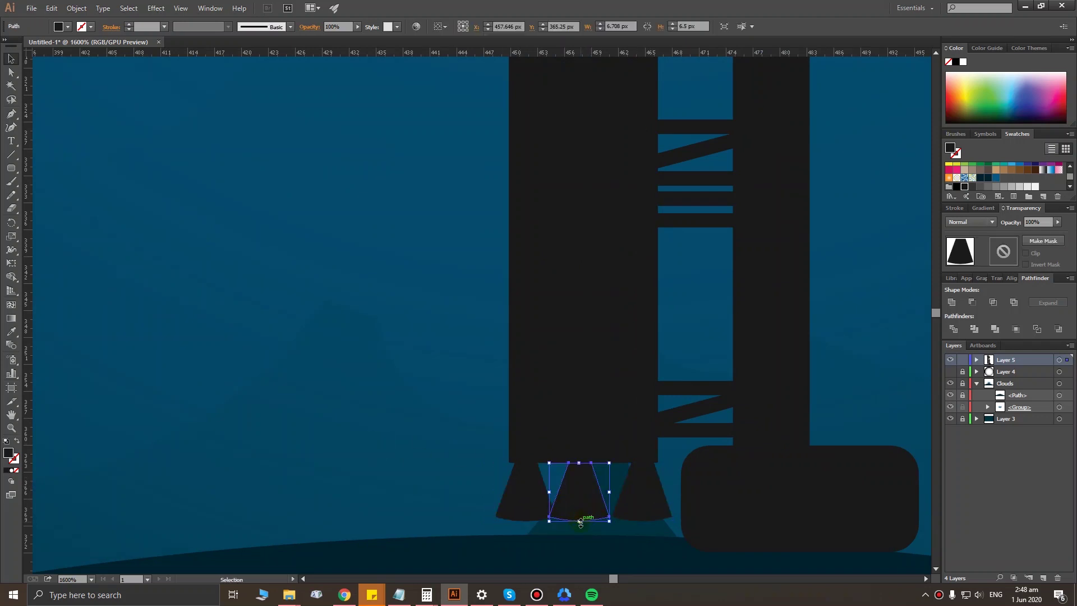
{"action": "left_click_drag", "start_coordinate": [581, 522], "coordinate": [584, 498]}
{"action": "scroll", "coordinate": [602, 507], "scroll_direction": "up", "scroll_amount": 1}
{"action": "scroll", "coordinate": [602, 507], "scroll_direction": "up", "scroll_amount": 1}
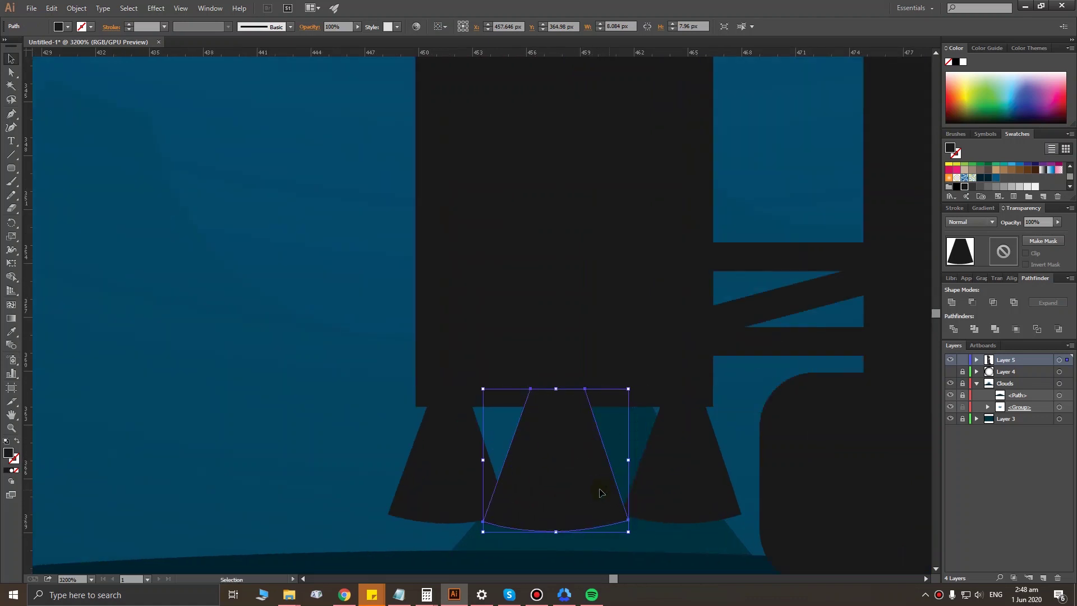
{"action": "left_click", "coordinate": [339, 379]}
{"action": "scroll", "coordinate": [339, 379], "scroll_direction": "down", "scroll_amount": 5}
{"action": "scroll", "coordinate": [708, 513], "scroll_direction": "down", "scroll_amount": 3}
{"action": "mouse_move", "coordinate": [776, 480]}
{"action": "left_mouse_down"}
{"action": "mouse_move", "coordinate": [533, 337]}
{"action": "mouse_move", "coordinate": [558, 371]}
{"action": "left_mouse_up"}
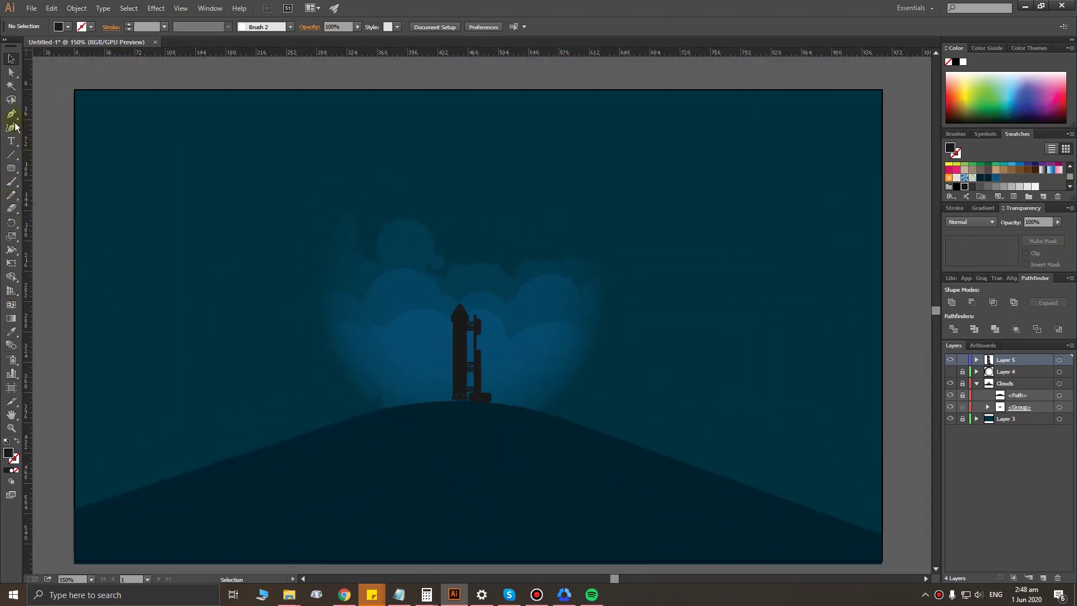
Step: Draw a tiny circle about 0.86 px across in the sky
{"action": "left_click_drag", "start_coordinate": [12, 175], "coordinate": [67, 194]}
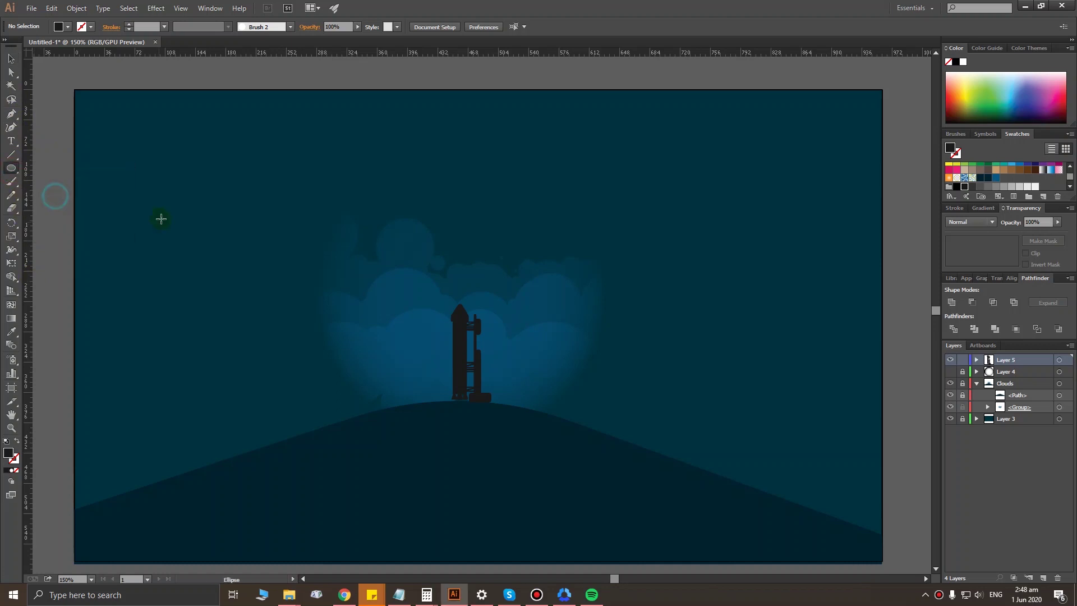
{"action": "scroll", "coordinate": [168, 208], "scroll_direction": "up", "scroll_amount": 2}
{"action": "left_click_drag", "start_coordinate": [181, 192], "coordinate": [182, 192]}
{"action": "scroll", "coordinate": [186, 198], "scroll_direction": "up", "scroll_amount": 2}
{"action": "scroll", "coordinate": [291, 359], "scroll_direction": "up", "scroll_amount": 5}
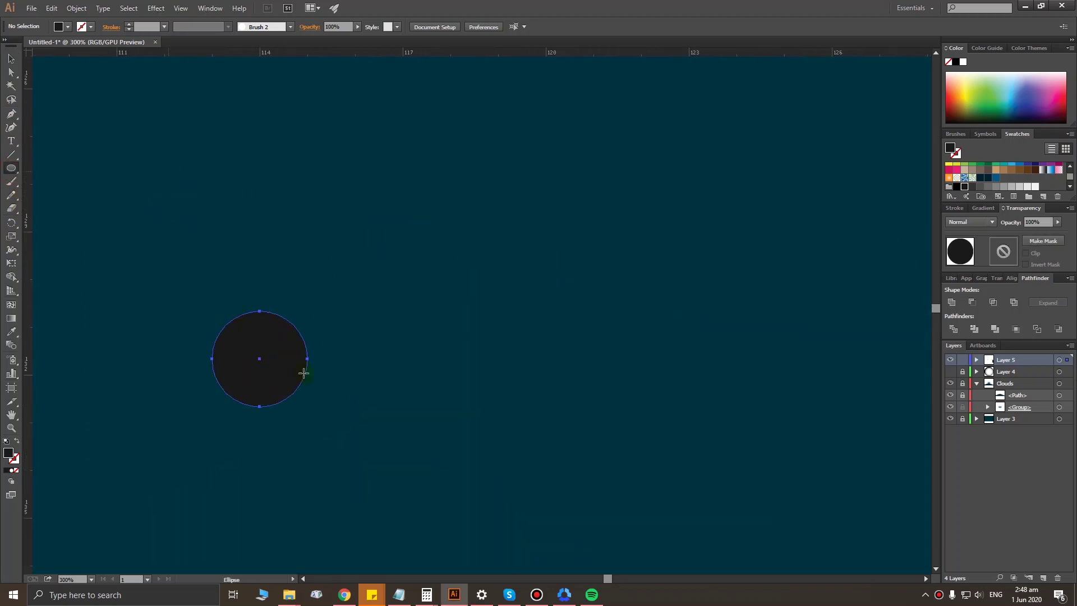
{"action": "left_click_drag", "start_coordinate": [309, 359], "coordinate": [249, 363]}
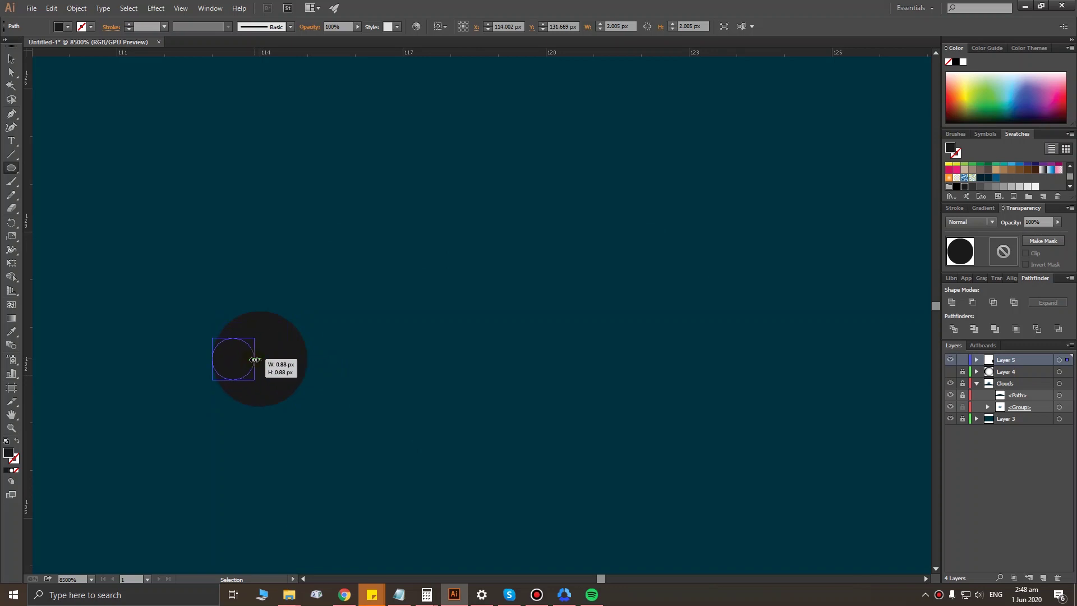
Step: Fill the star circle white, then tint it pale yellow
{"action": "left_click", "coordinate": [68, 27]}
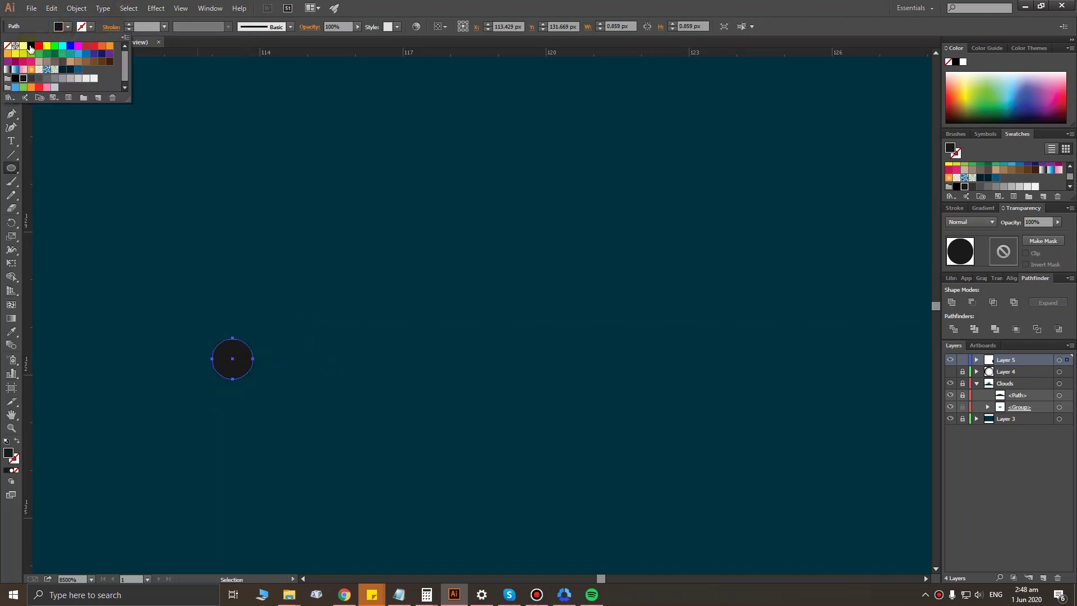
{"action": "left_click", "coordinate": [23, 46]}
{"action": "left_click", "coordinate": [965, 78]}
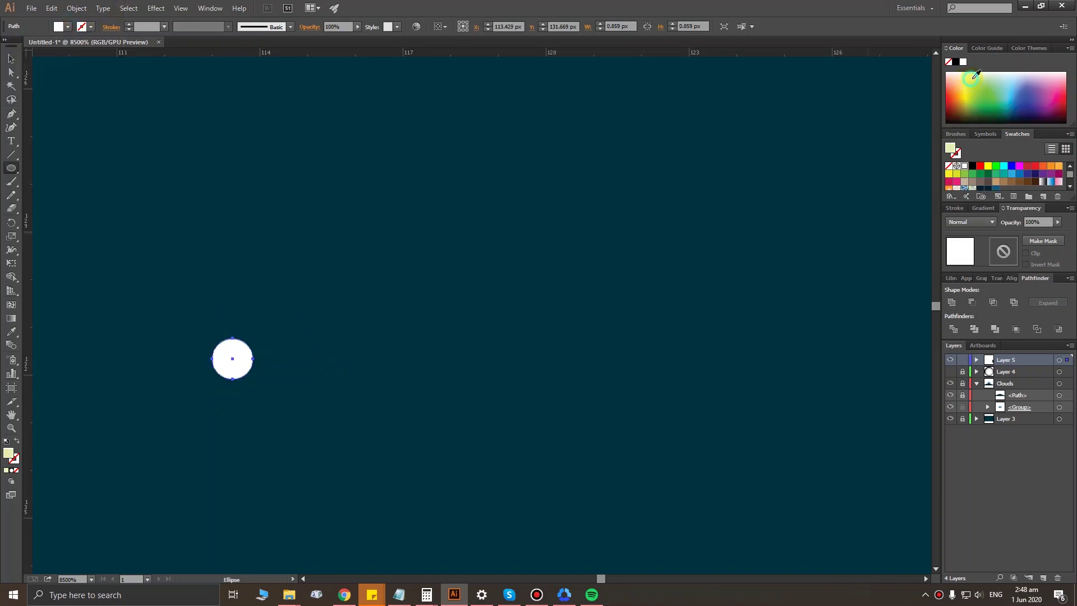
{"action": "left_click_drag", "start_coordinate": [977, 73], "coordinate": [968, 70]}
{"action": "left_click", "coordinate": [481, 347], "text": "ctrl"}
Step: Select the pale circle and show the Brushes panel from the Window menu
{"action": "scroll", "coordinate": [453, 379], "scroll_direction": "down", "scroll_amount": 5, "text": "alt"}
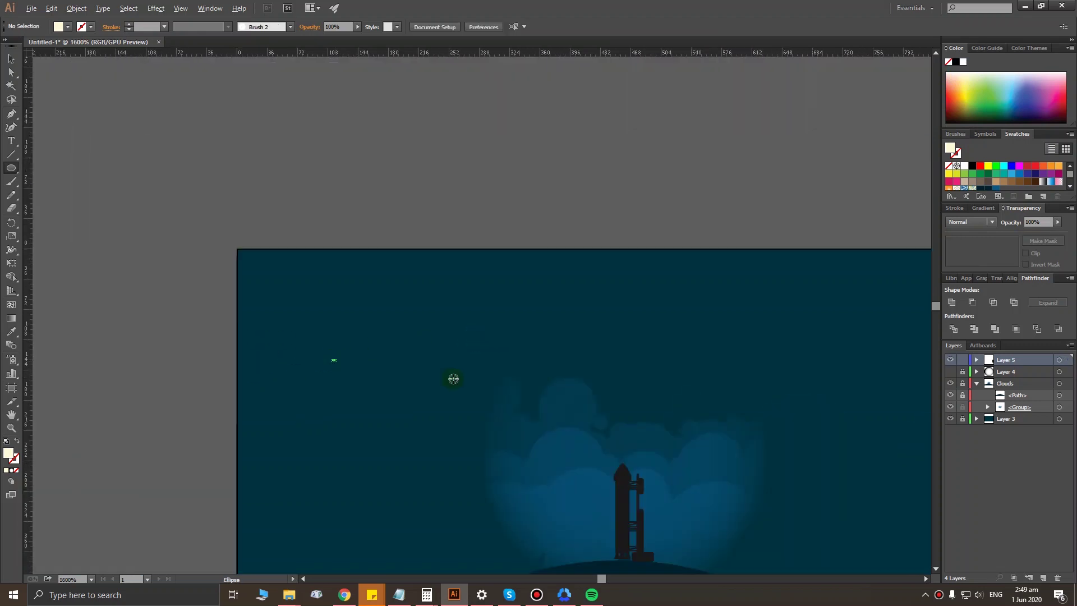
{"action": "scroll", "coordinate": [332, 383], "scroll_direction": "up", "scroll_amount": 10}
{"action": "mouse_move", "coordinate": [280, 301]}
{"action": "left_mouse_down"}
{"action": "mouse_move", "coordinate": [311, 331]}
{"action": "mouse_move", "coordinate": [307, 404]}
{"action": "left_mouse_up"}
{"action": "left_click", "coordinate": [76, 8]}
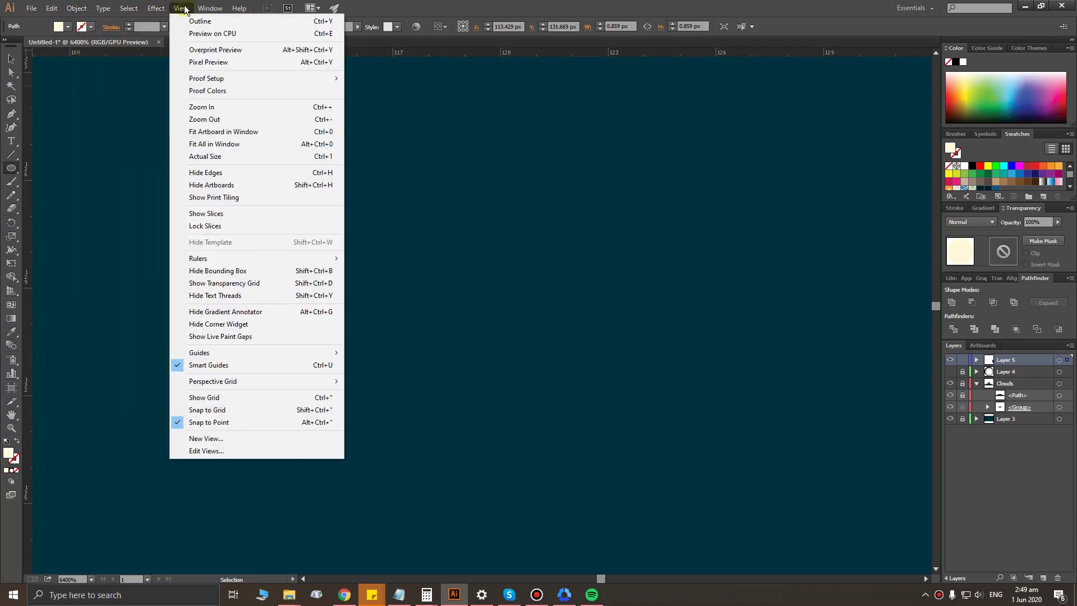
{"action": "left_click", "coordinate": [264, 396]}
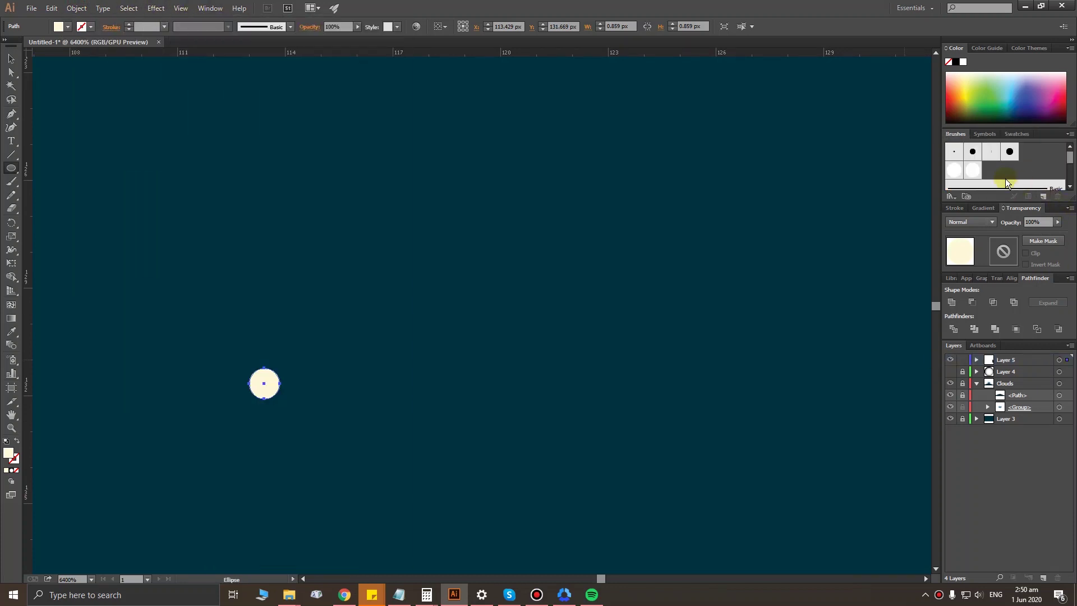
Step: Make the pale circle a 'Stars' scatter brush, paint stars across the sky, and expand Layer 5
{"action": "left_click", "coordinate": [1036, 196]}
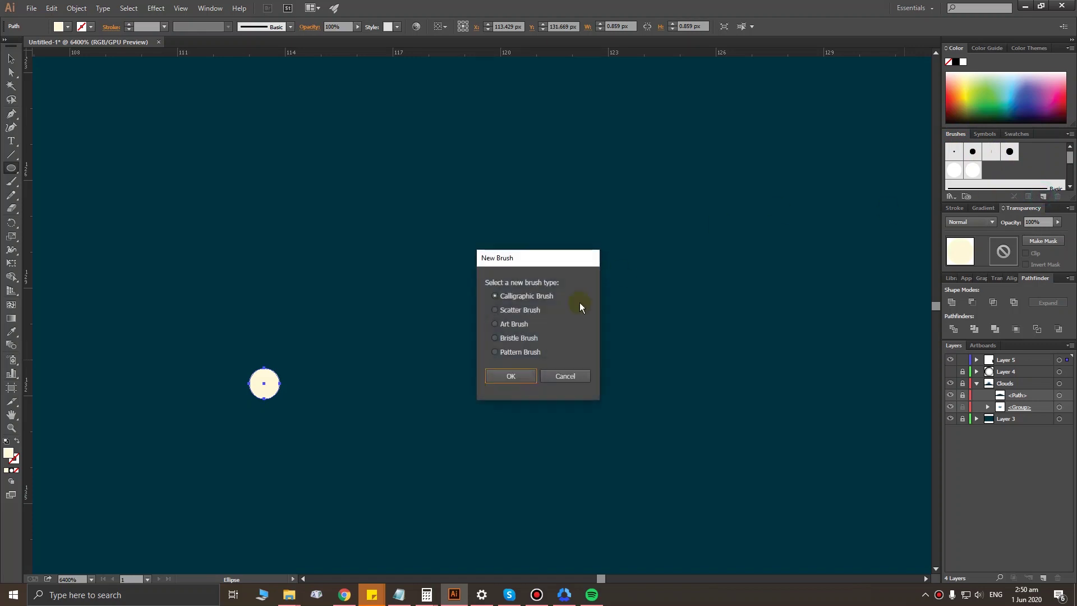
{"action": "left_click", "coordinate": [511, 376]}
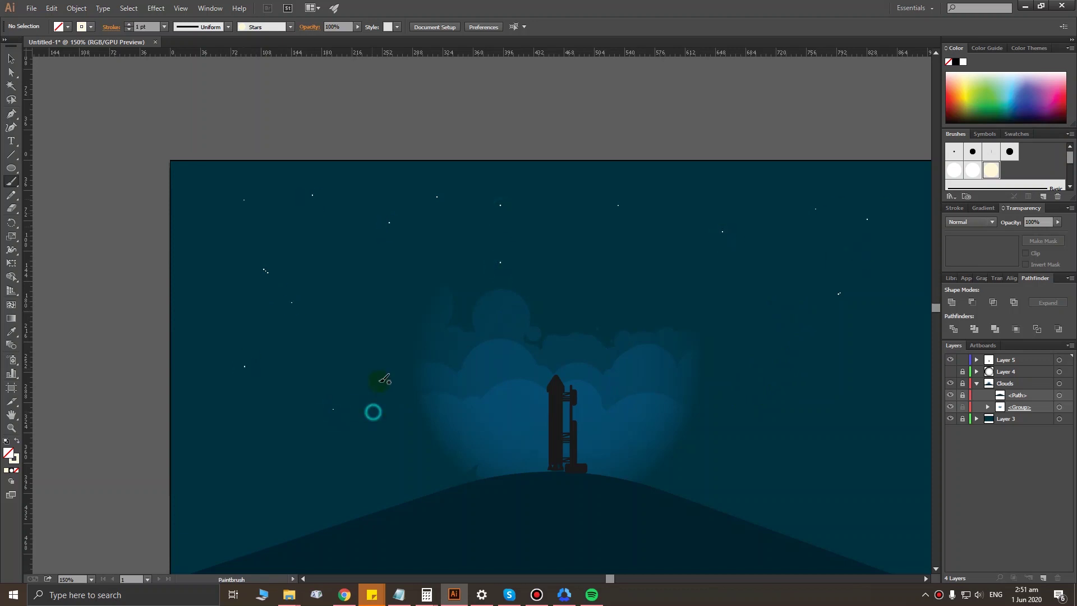
{"action": "scroll", "coordinate": [773, 280], "scroll_direction": "down", "scroll_amount": 2}
{"action": "scroll", "coordinate": [773, 280], "scroll_direction": "right", "scroll_amount": 3}
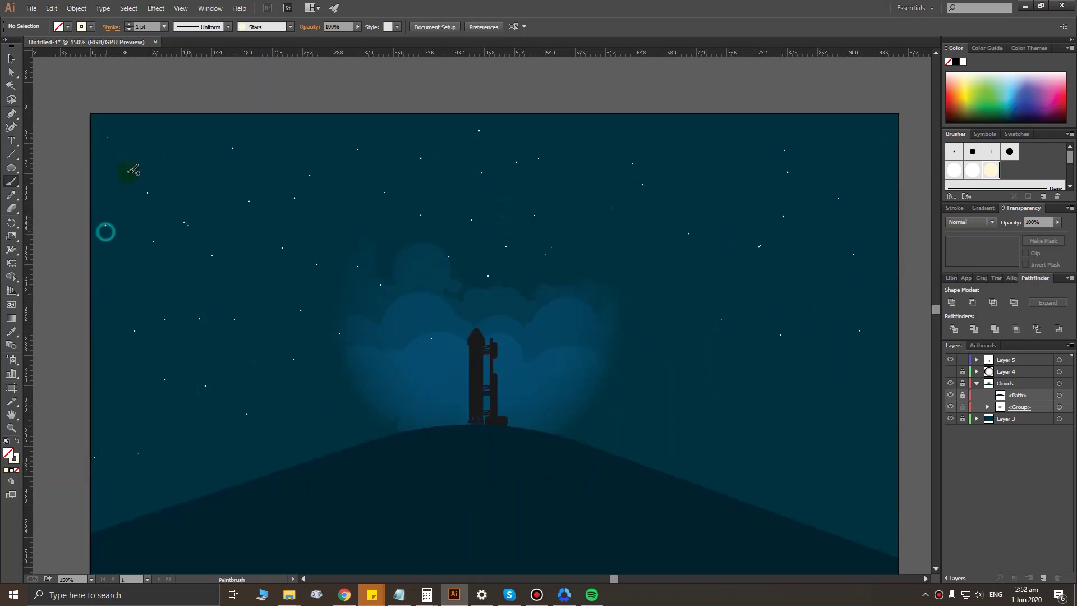
{"action": "scroll", "coordinate": [567, 313], "scroll_direction": "down", "scroll_amount": 1, "text": "alt"}
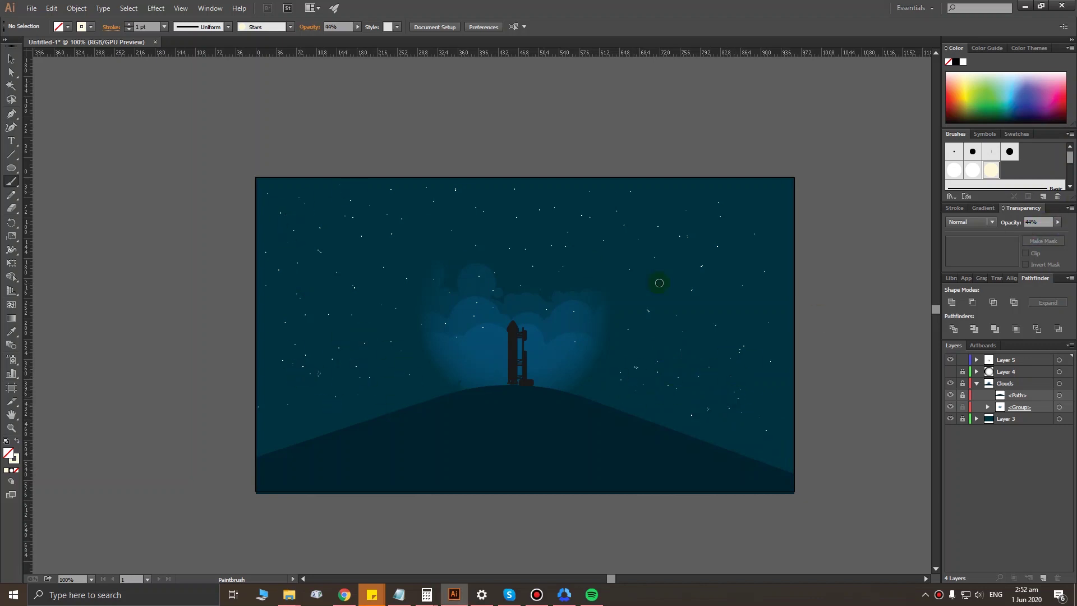
{"action": "scroll", "coordinate": [659, 283], "scroll_direction": "down", "scroll_amount": 1, "text": "alt"}
{"action": "left_click", "coordinate": [976, 360]}
Step: Move all the painted star paths onto a new Layer 6
{"action": "scroll", "coordinate": [1022, 480], "scroll_direction": "down", "scroll_amount": 5}
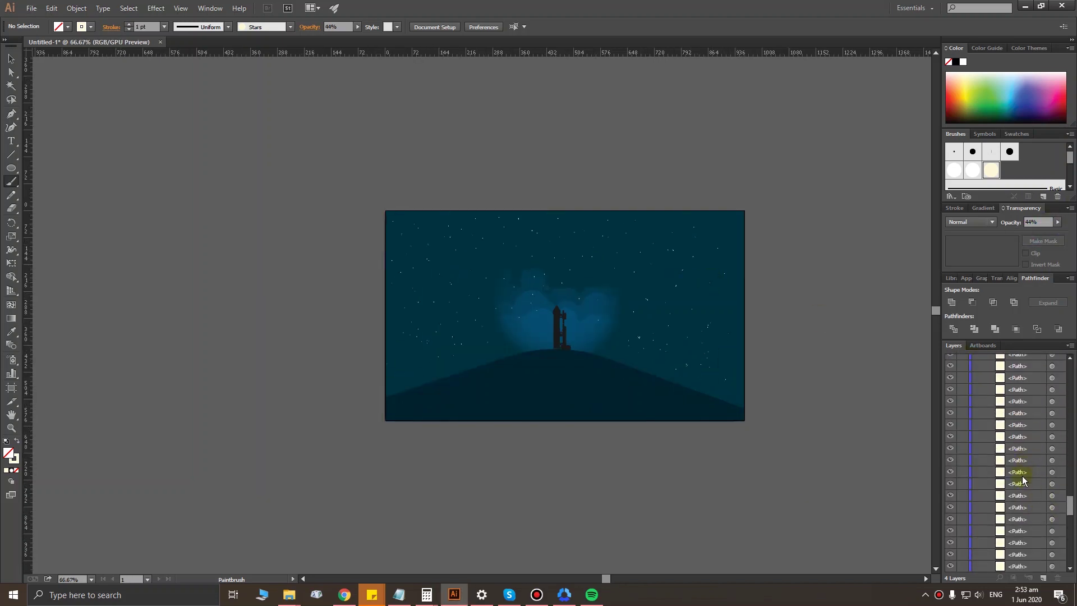
{"action": "scroll", "coordinate": [1029, 428], "scroll_direction": "down", "scroll_amount": 5}
{"action": "left_click", "coordinate": [1036, 372]}
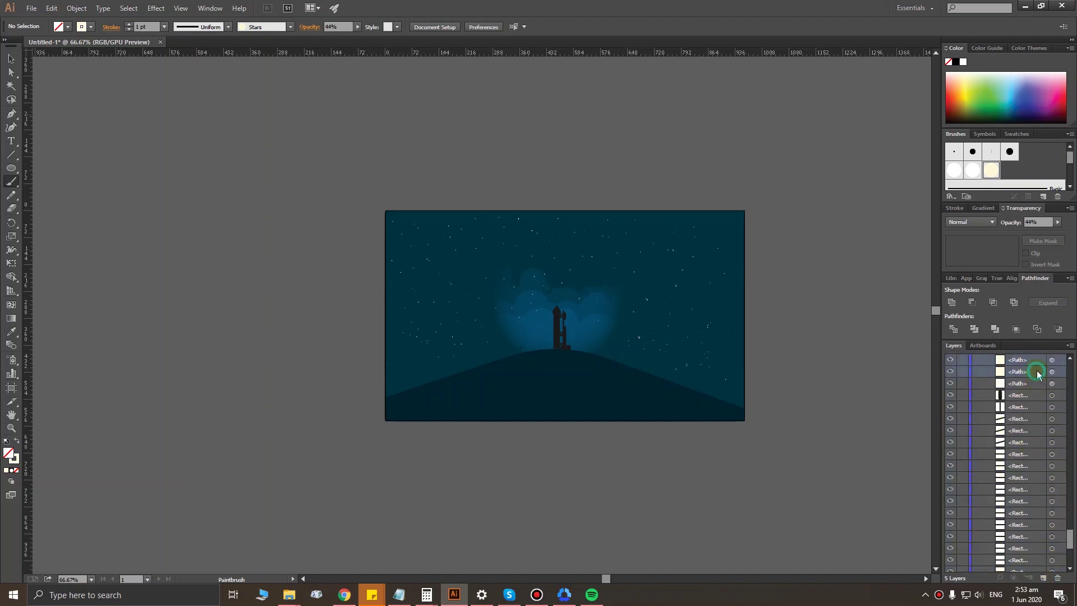
{"action": "scroll", "coordinate": [1027, 393], "scroll_direction": "up", "scroll_amount": 10}
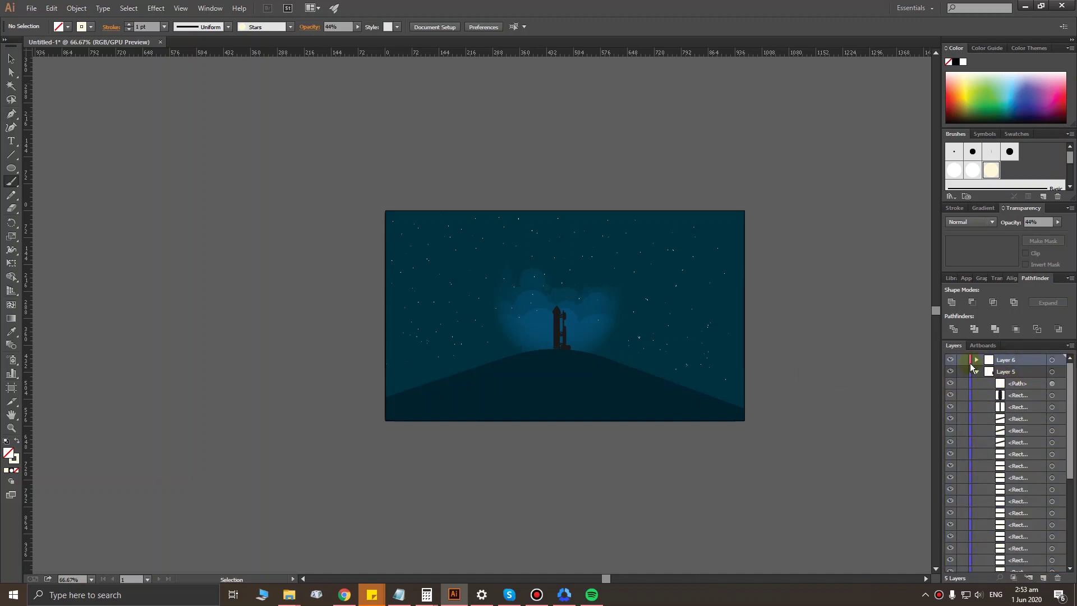
{"action": "scroll", "coordinate": [1025, 450], "scroll_direction": "down", "scroll_amount": 10}
{"action": "left_click", "coordinate": [1024, 450], "text": "shift"}
{"action": "scroll", "coordinate": [1009, 460], "scroll_direction": "up", "scroll_amount": 3}
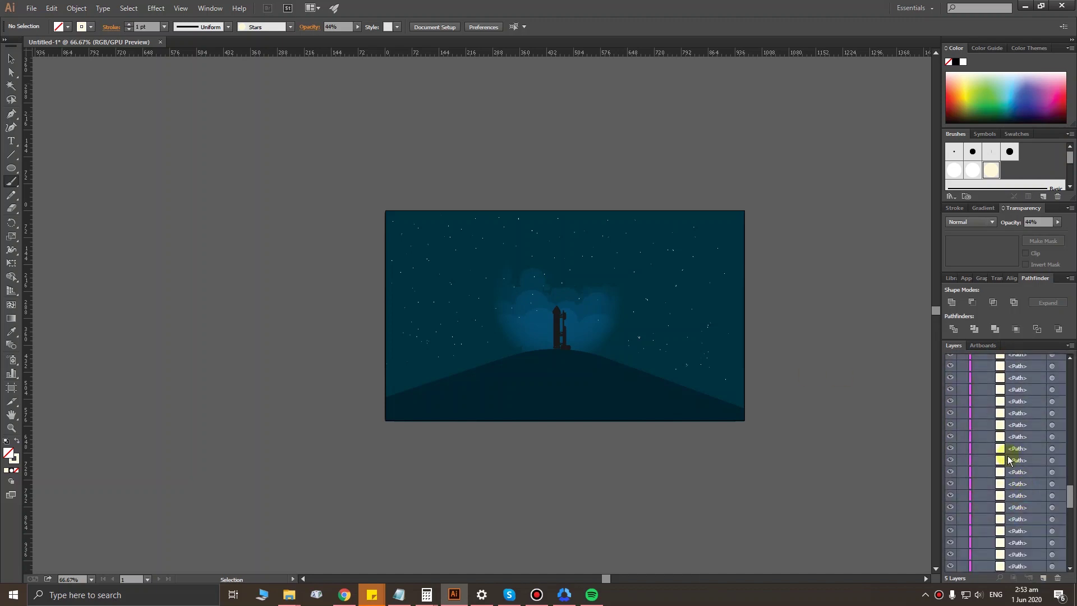
{"action": "scroll", "coordinate": [832, 421], "scroll_direction": "up", "scroll_amount": 3}
{"action": "scroll", "coordinate": [1010, 393], "scroll_direction": "up", "scroll_amount": 10}
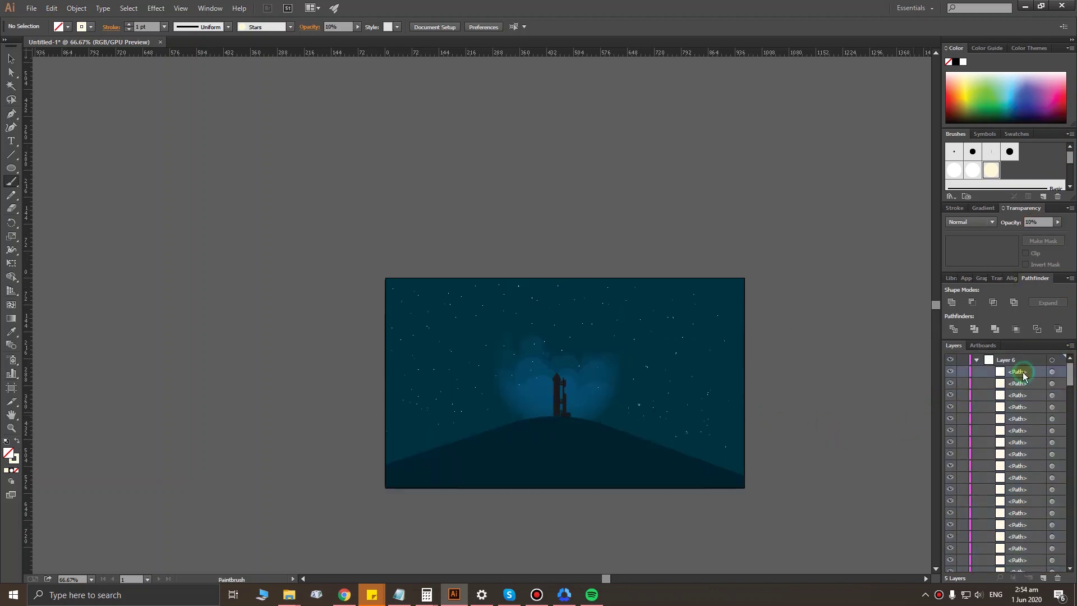
{"action": "left_click", "coordinate": [976, 360]}
Step: Select all the stars and lower their opacity to a faint sparkle
{"action": "key", "text": "v"}
{"action": "key", "text": "ctrl+a"}
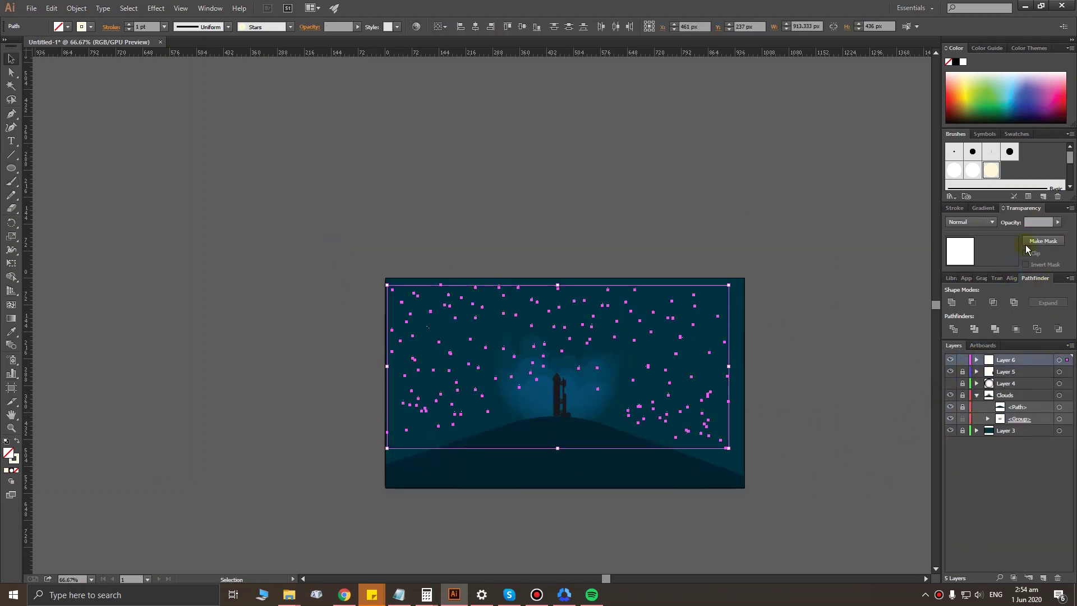
{"action": "left_click", "coordinate": [790, 409]}
{"action": "scroll", "coordinate": [639, 318], "scroll_direction": "up", "scroll_amount": 1}
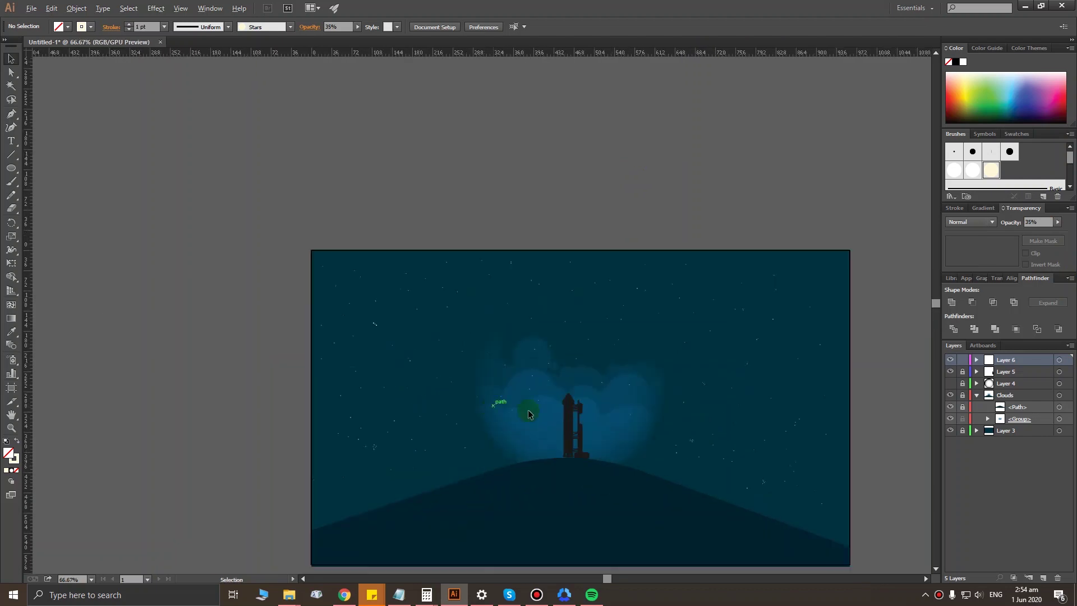
{"action": "key", "text": "ctrl+a"}
{"action": "key", "text": "5"}
{"action": "key", "text": "ctrl+shift+a"}
Step: Unlock the Clouds layer
{"action": "scroll", "coordinate": [558, 376], "scroll_direction": "down", "scroll_amount": 2}
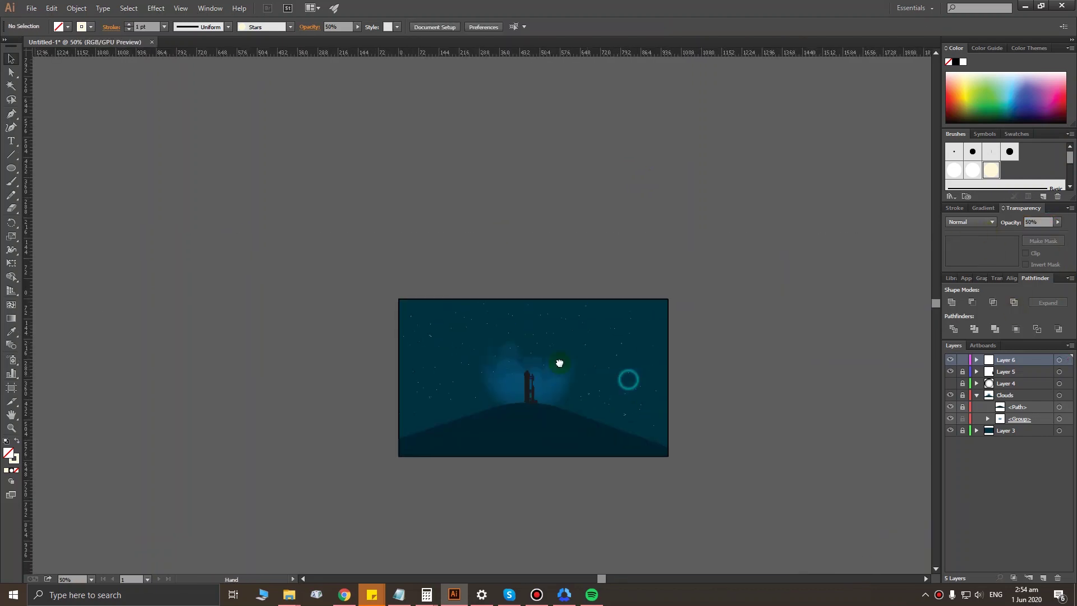
{"action": "scroll", "coordinate": [494, 402], "scroll_direction": "up", "scroll_amount": 3}
{"action": "left_click", "coordinate": [963, 395]}
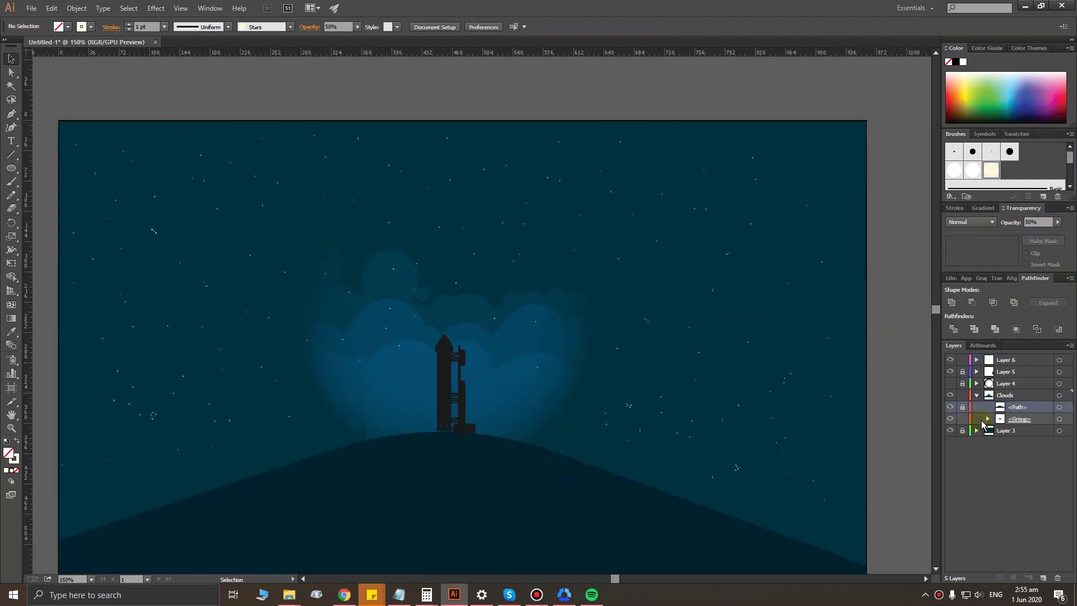
Step: Reopen the clouds' circular opacity mask, keep its soft circle at 100%, and exit mask editing
{"action": "left_click", "coordinate": [988, 419]}
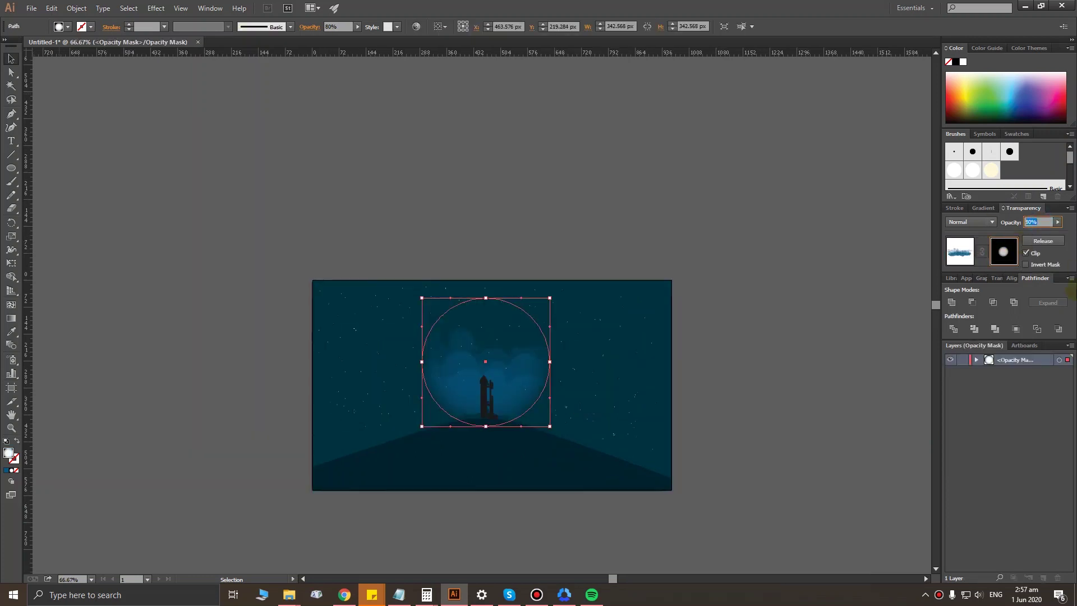
{"action": "left_click", "coordinate": [821, 387]}
{"action": "scroll", "coordinate": [698, 390], "scroll_direction": "up", "scroll_amount": 3}
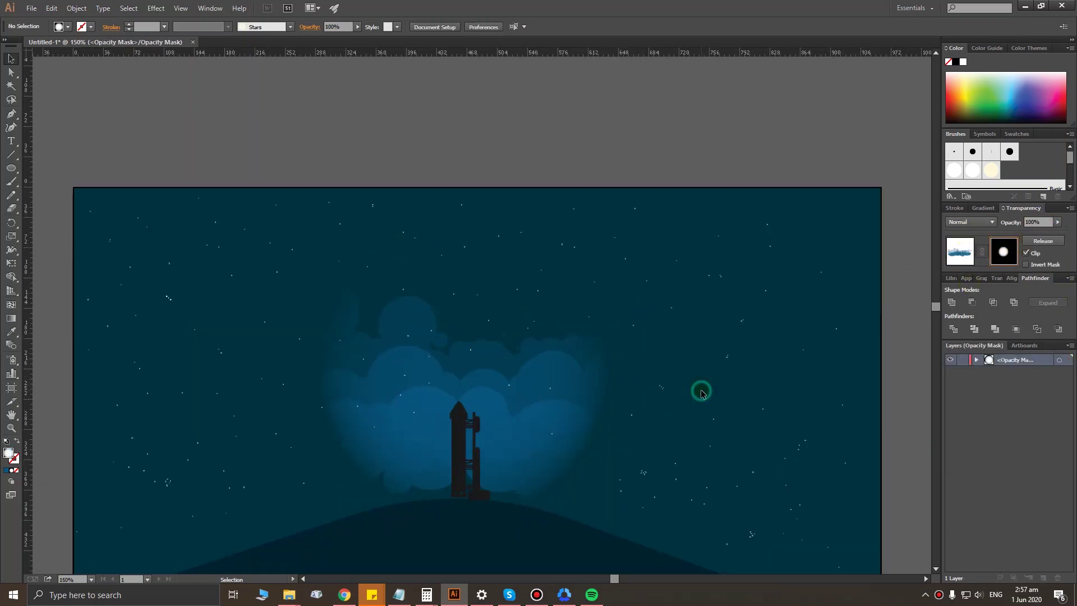
{"action": "scroll", "coordinate": [697, 415], "scroll_direction": "down", "scroll_amount": 3}
{"action": "scroll", "coordinate": [553, 400], "scroll_direction": "up", "scroll_amount": 2}
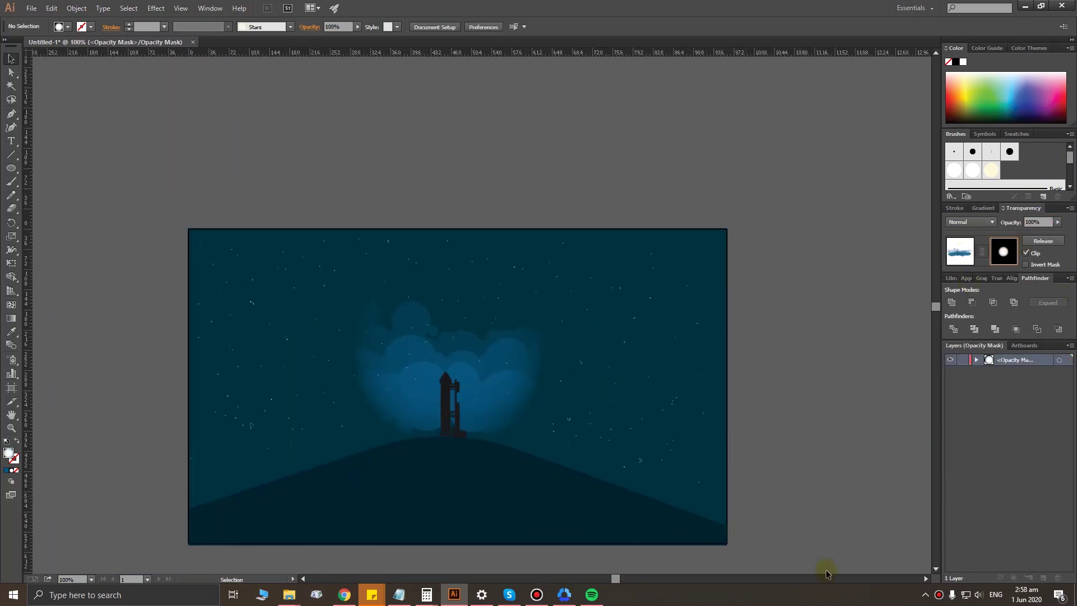
{"action": "key", "text": "ctrl+v"}
{"action": "left_click", "coordinate": [960, 251]}
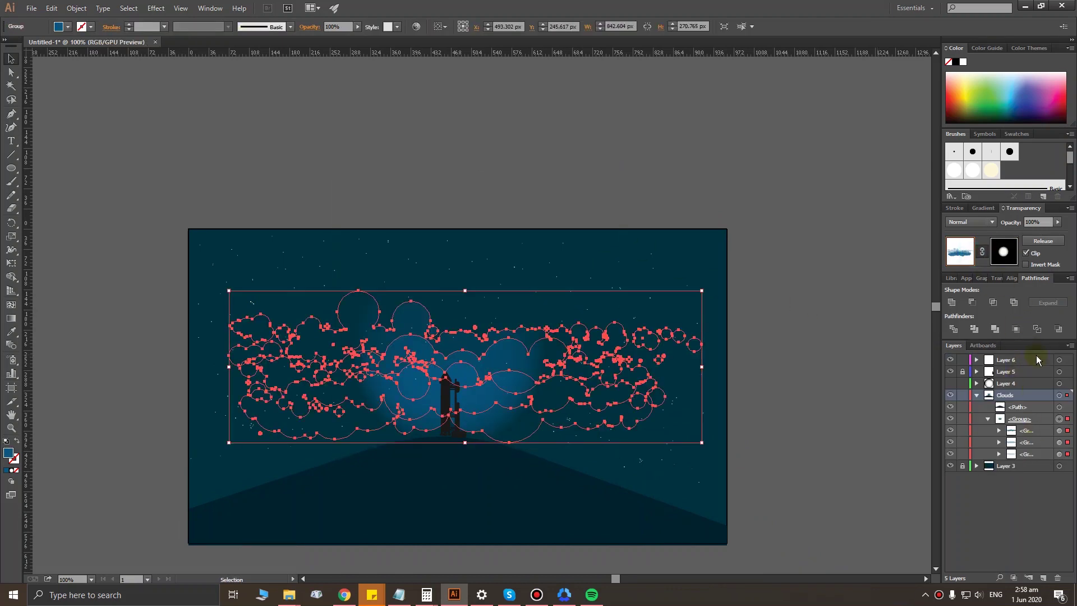
Step: Paste the NASA logo image and move it over the artwork
{"action": "left_click", "coordinate": [722, 399]}
{"action": "key", "text": "ctrl+v"}
{"action": "left_click_drag", "start_coordinate": [528, 353], "coordinate": [541, 441]}
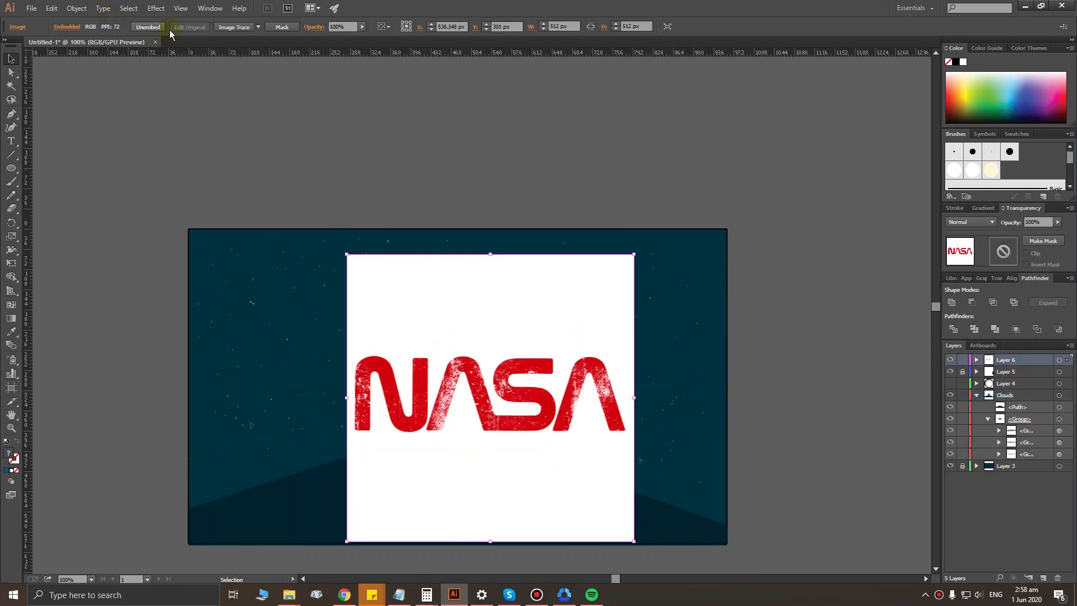
Step: Image Trace the NASA logo in Grayscale mode
{"action": "left_click", "coordinate": [249, 28]}
{"action": "left_click", "coordinate": [126, 26]}
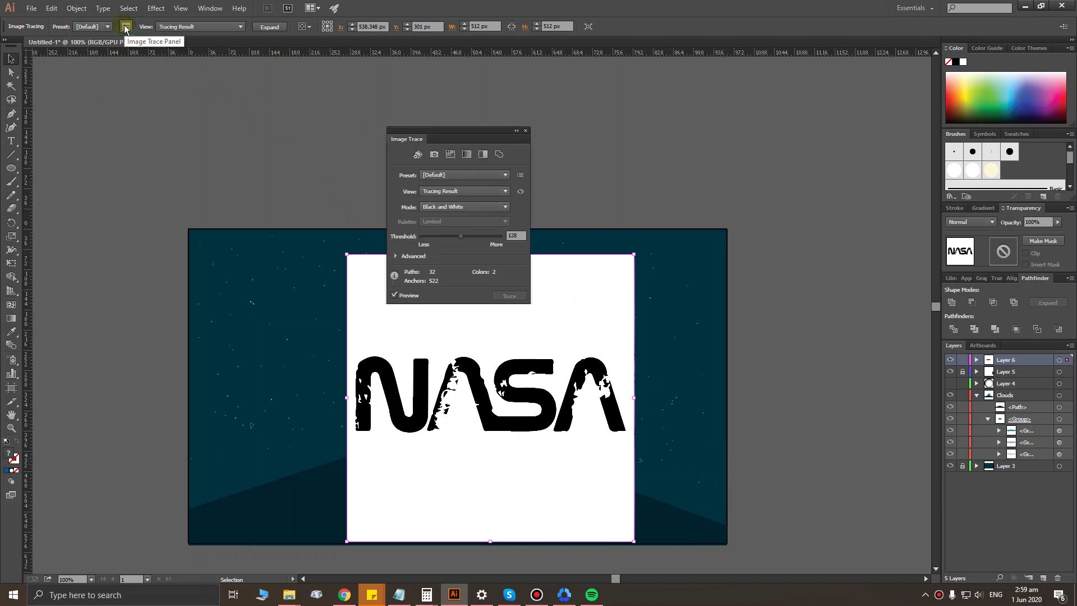
{"action": "left_click", "coordinate": [478, 208]}
{"action": "left_click", "coordinate": [489, 231]}
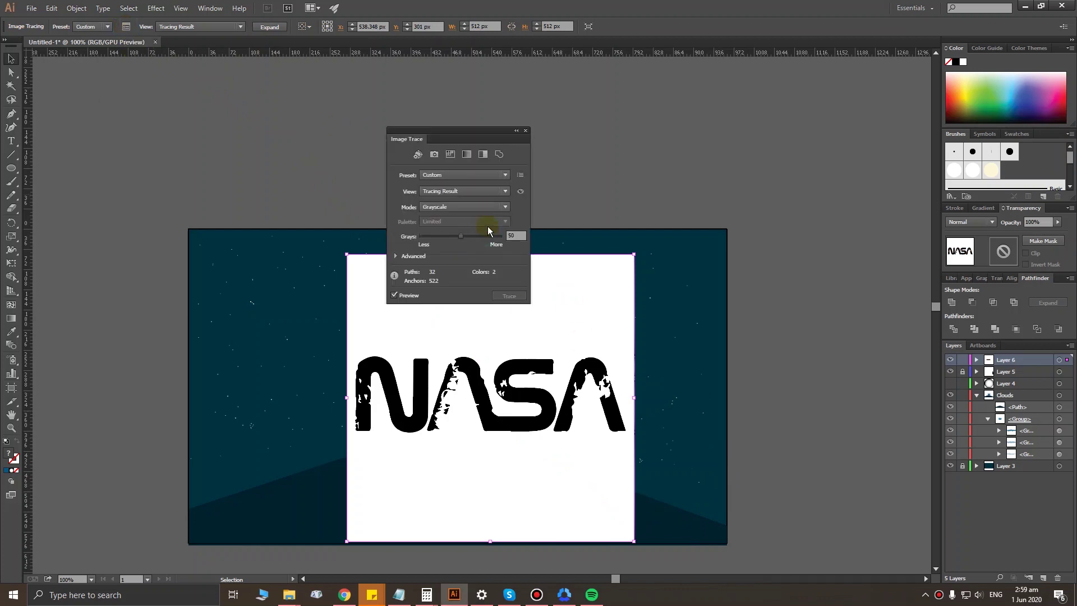
{"action": "left_click", "coordinate": [477, 194]}
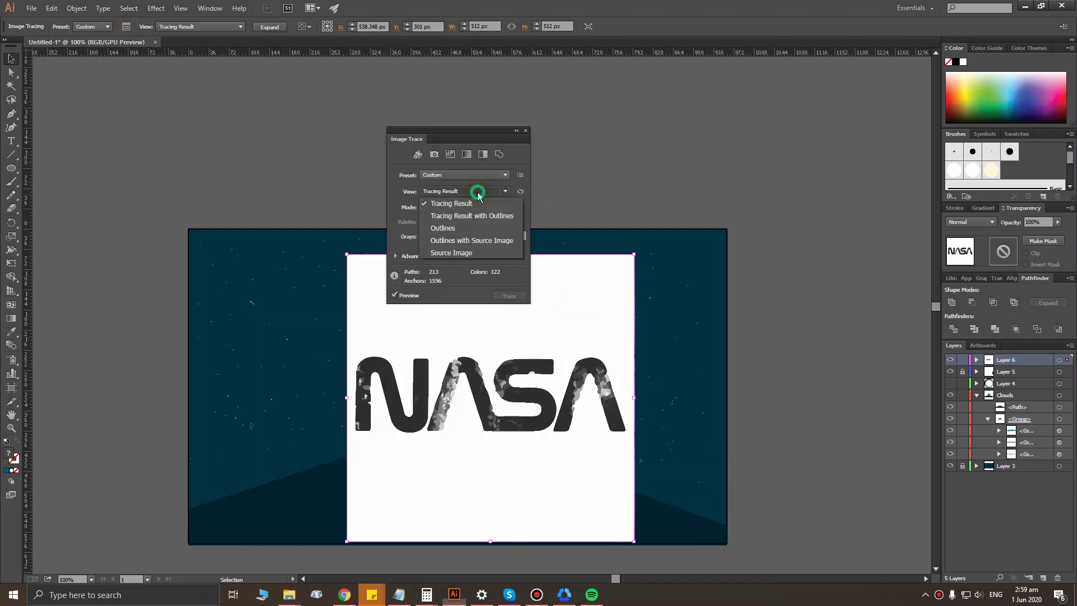
{"action": "left_click", "coordinate": [504, 215]}
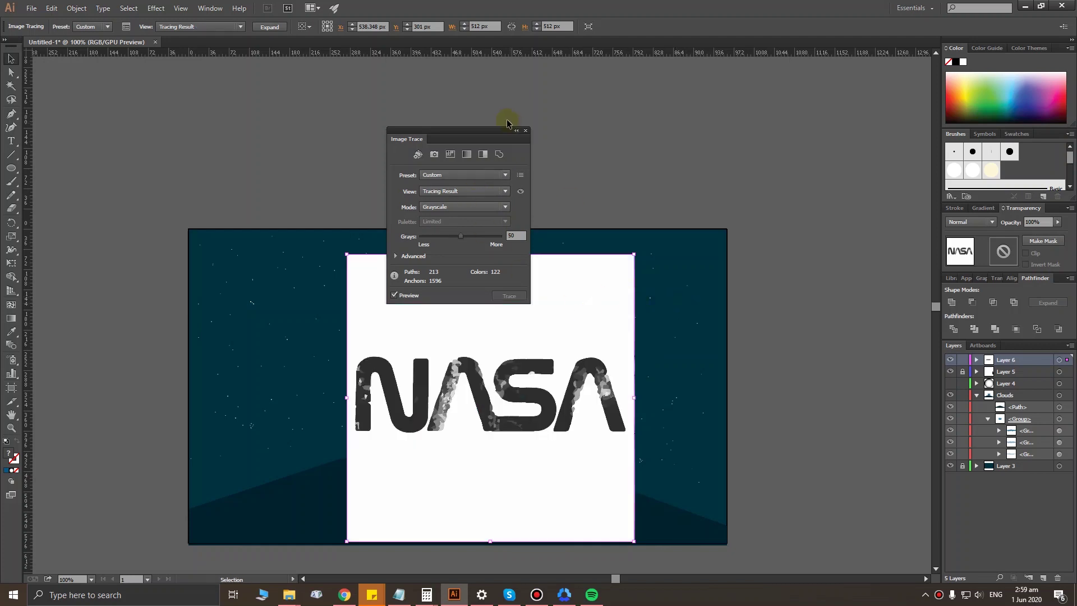
{"action": "left_click", "coordinate": [525, 130]}
Step: Expand and ungroup the NASA trace, then select its white background
{"action": "left_click", "coordinate": [270, 27]}
{"action": "right_click", "coordinate": [568, 287]}
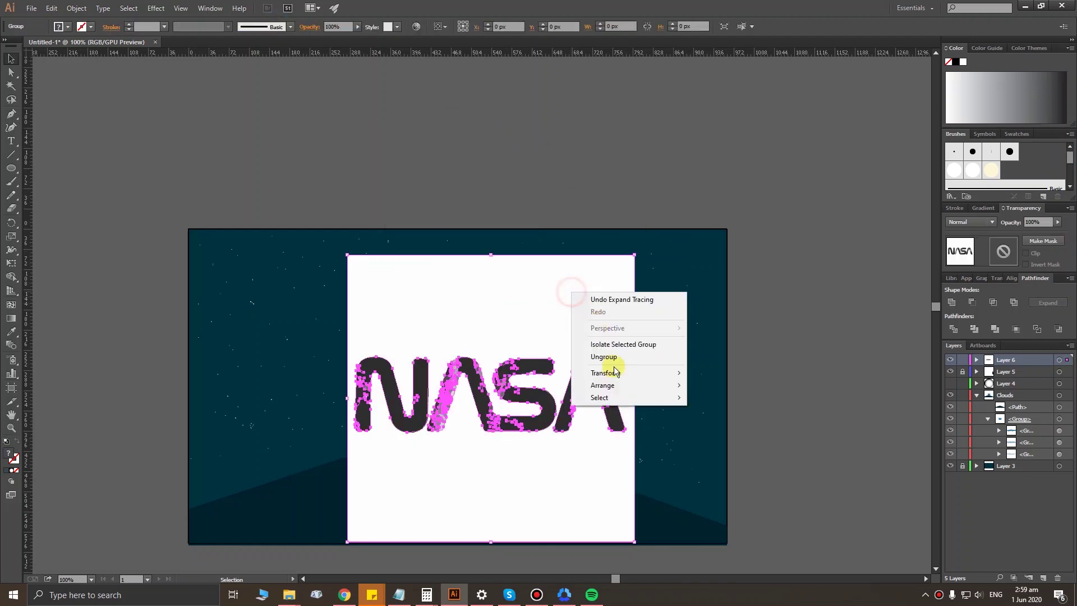
{"action": "left_click", "coordinate": [567, 279]}
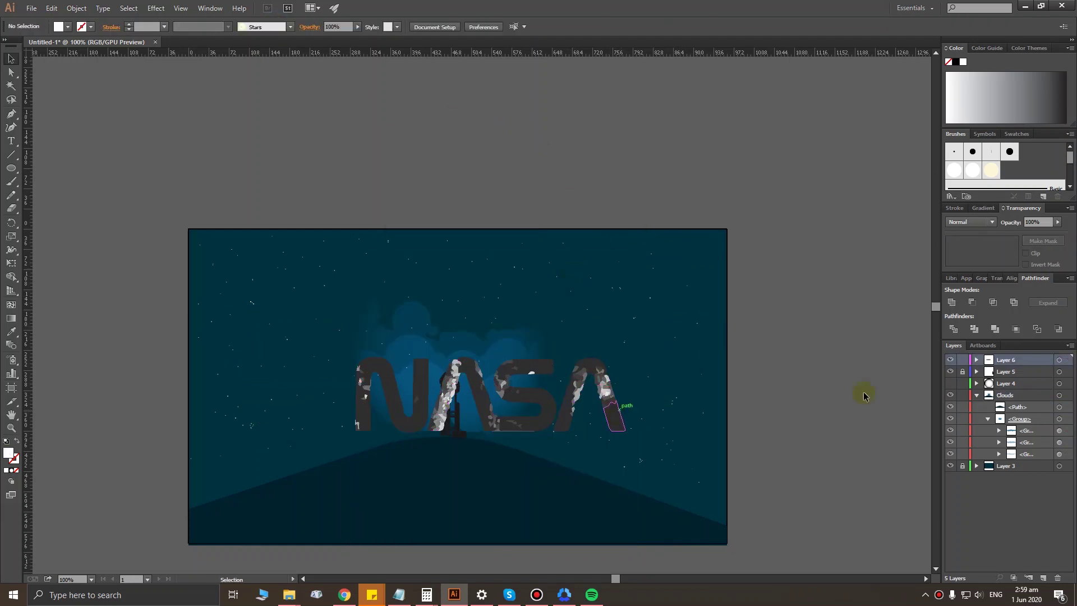
{"action": "left_click", "coordinate": [730, 387]}
{"action": "left_click", "coordinate": [716, 161]}
Step: Inspect Layer 6's contents and check which artwork is selectable
{"action": "left_click", "coordinate": [977, 360]}
{"action": "left_click", "coordinate": [976, 360]}
{"action": "key", "text": "ctrl+a"}
{"action": "scroll", "coordinate": [590, 424], "scroll_direction": "down", "scroll_amount": 2}
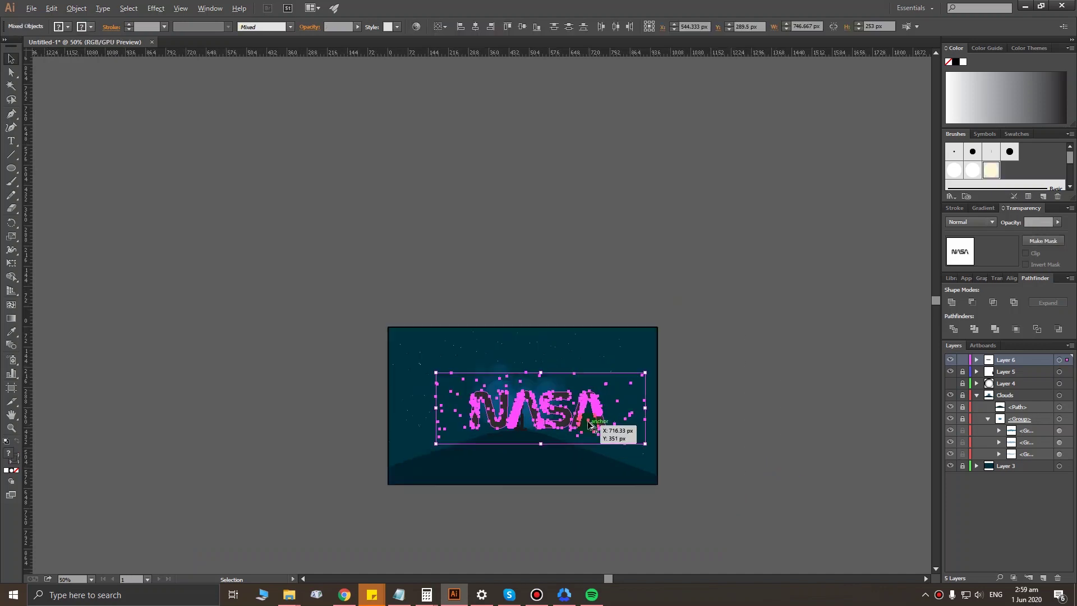
{"action": "left_click", "coordinate": [791, 398]}
{"action": "scroll", "coordinate": [613, 337], "scroll_direction": "up", "scroll_amount": 2}
{"action": "scroll", "coordinate": [678, 323], "scroll_direction": "down", "scroll_amount": 2}
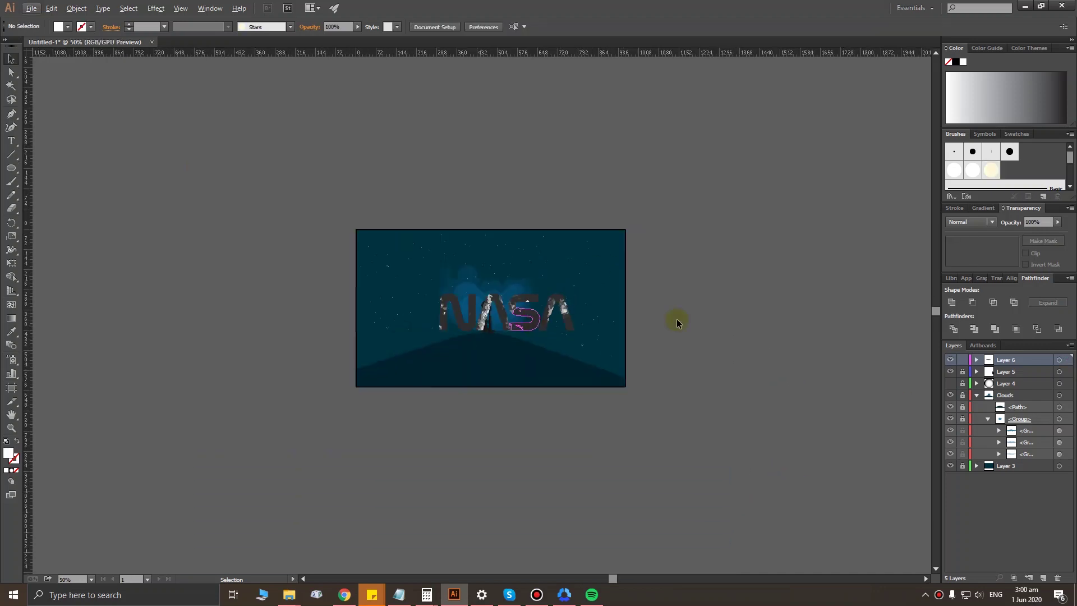
Step: Move the NASA trace right of the artboard, expand, ungroup, and delete its white background
{"action": "key", "text": "ctrl+z"}
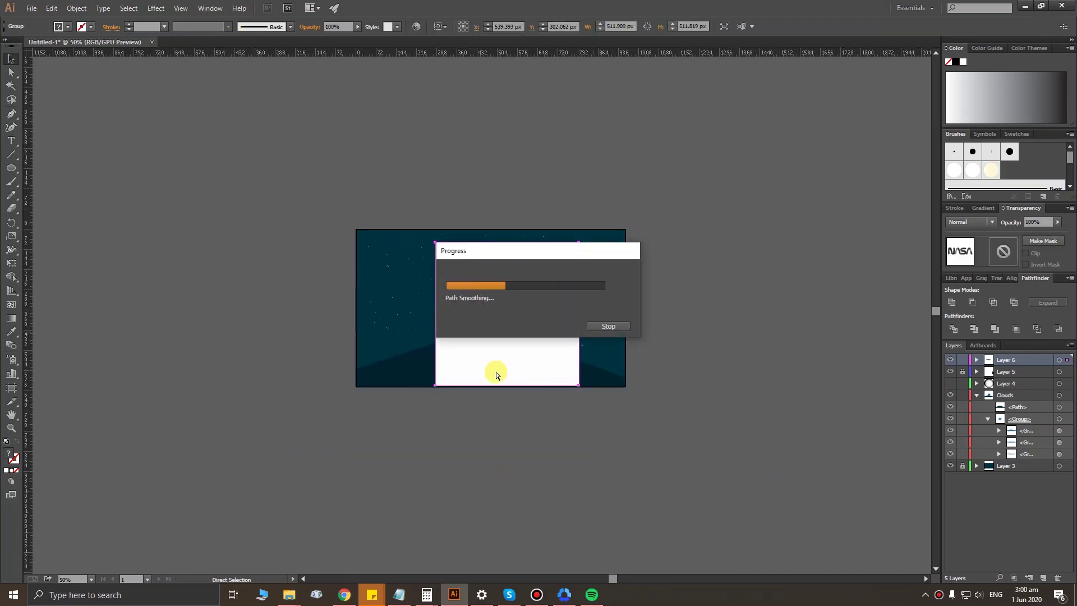
{"action": "left_click_drag", "start_coordinate": [494, 373], "coordinate": [699, 434]}
{"action": "scroll", "coordinate": [750, 321], "scroll_direction": "up", "scroll_amount": 1}
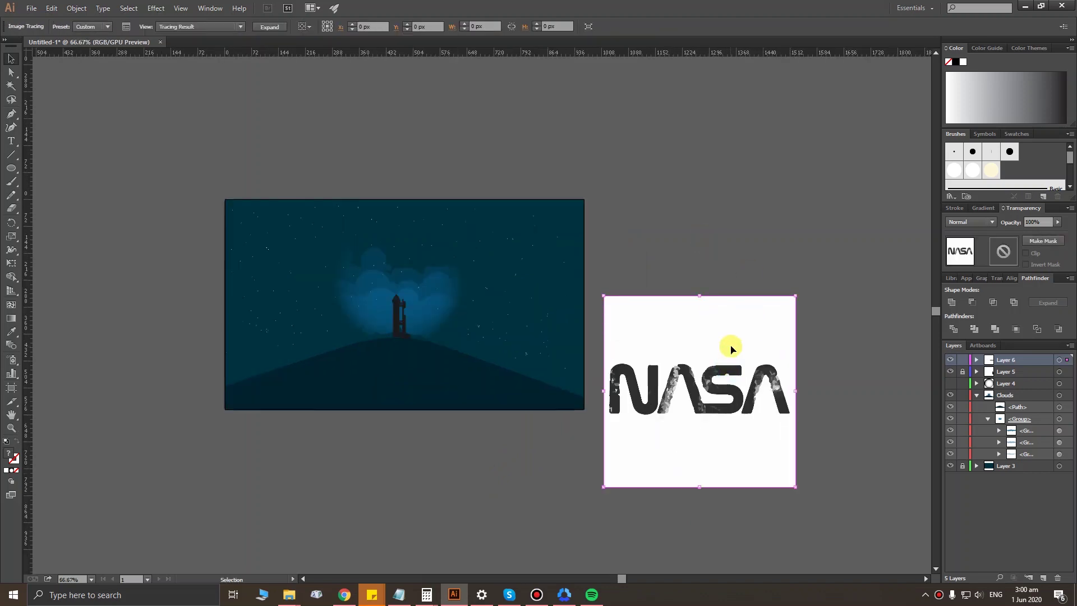
{"action": "right_click", "coordinate": [729, 287]}
{"action": "left_click", "coordinate": [270, 25]}
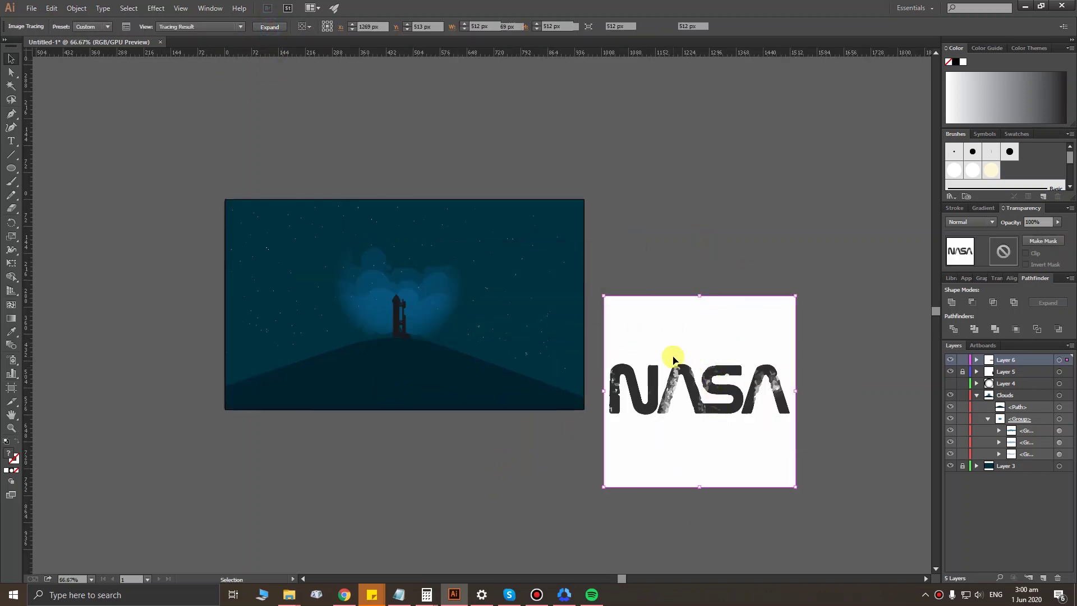
{"action": "right_click", "coordinate": [674, 343]}
{"action": "left_click", "coordinate": [642, 404]}
{"action": "left_click", "coordinate": [712, 332]}
{"action": "key", "text": "Delete"}
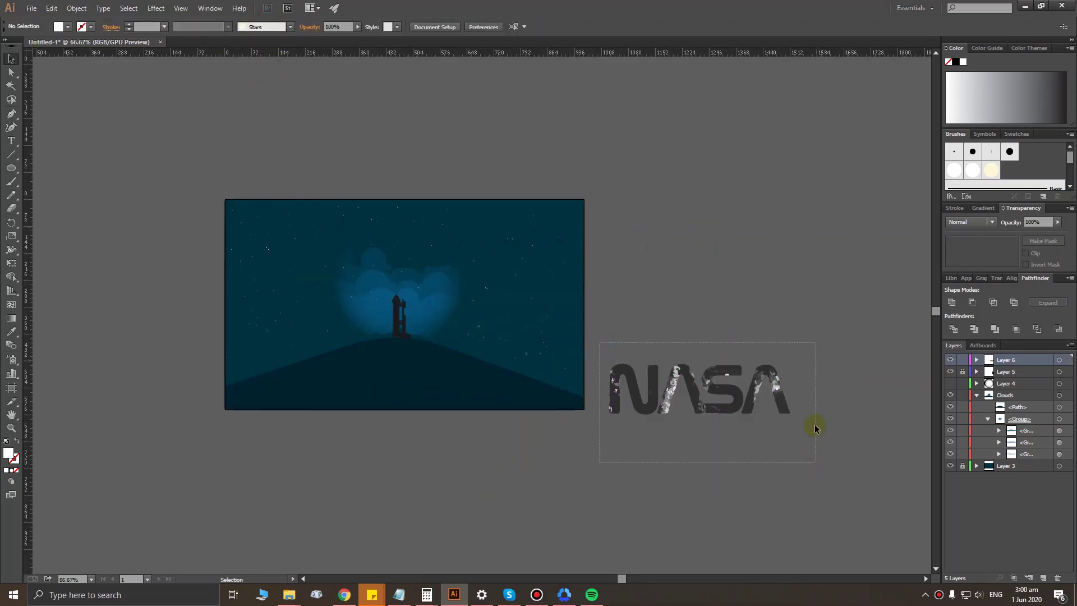
Step: Fill the NASA letters white and move them to the artboard's lower-left
{"action": "left_click_drag", "start_coordinate": [599, 342], "coordinate": [815, 429]}
{"action": "left_click", "coordinate": [991, 170]}
{"action": "left_click", "coordinate": [705, 343]}
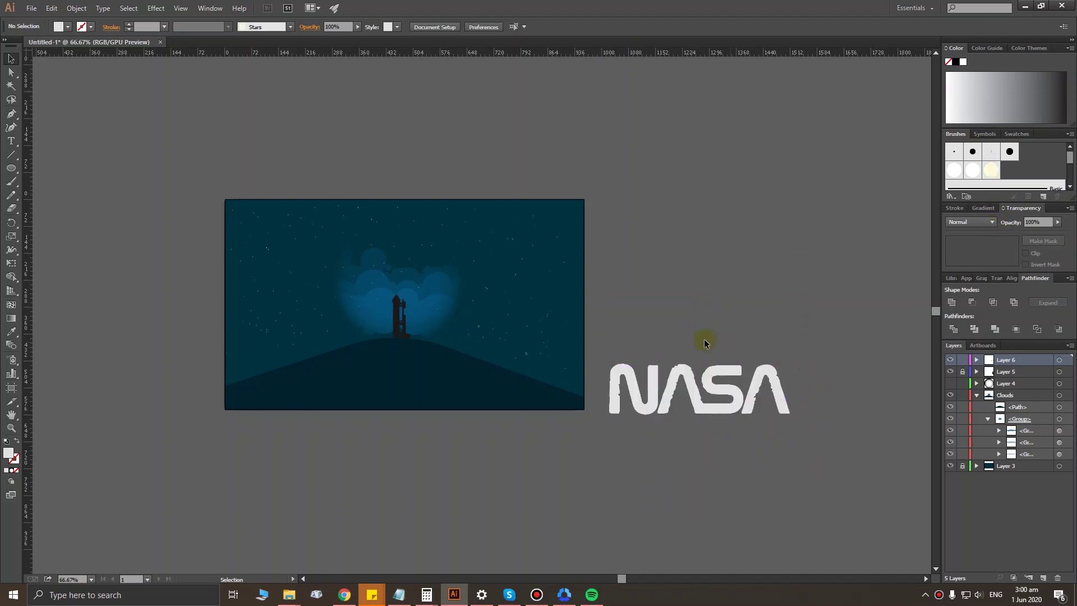
{"action": "left_click_drag", "start_coordinate": [610, 356], "coordinate": [792, 420]}
{"action": "mouse_move", "coordinate": [790, 361]}
{"action": "left_mouse_down"}
{"action": "mouse_move", "coordinate": [423, 354]}
{"action": "mouse_move", "coordinate": [291, 396]}
{"action": "left_mouse_up"}
Step: Lock the Clouds layer and scale the white NASA lettering down near the bottom edge
{"action": "key", "text": "ctrl+plus"}
{"action": "key", "text": "ctrl+plus"}
{"action": "key", "text": "ctrl+plus"}
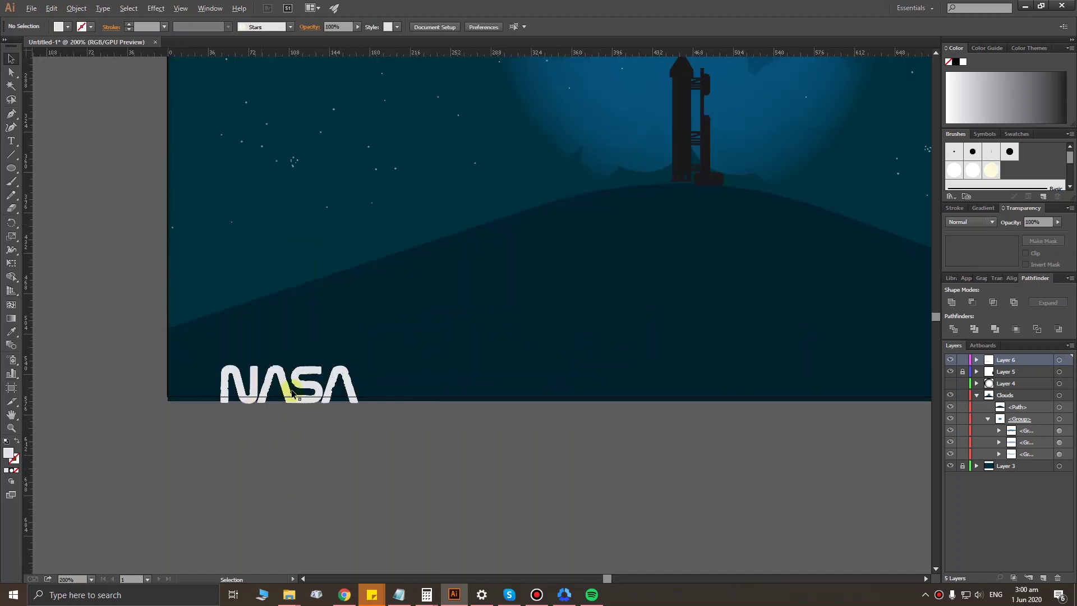
{"action": "left_click_drag", "start_coordinate": [208, 355], "coordinate": [354, 402]}
{"action": "left_click", "coordinate": [365, 358]}
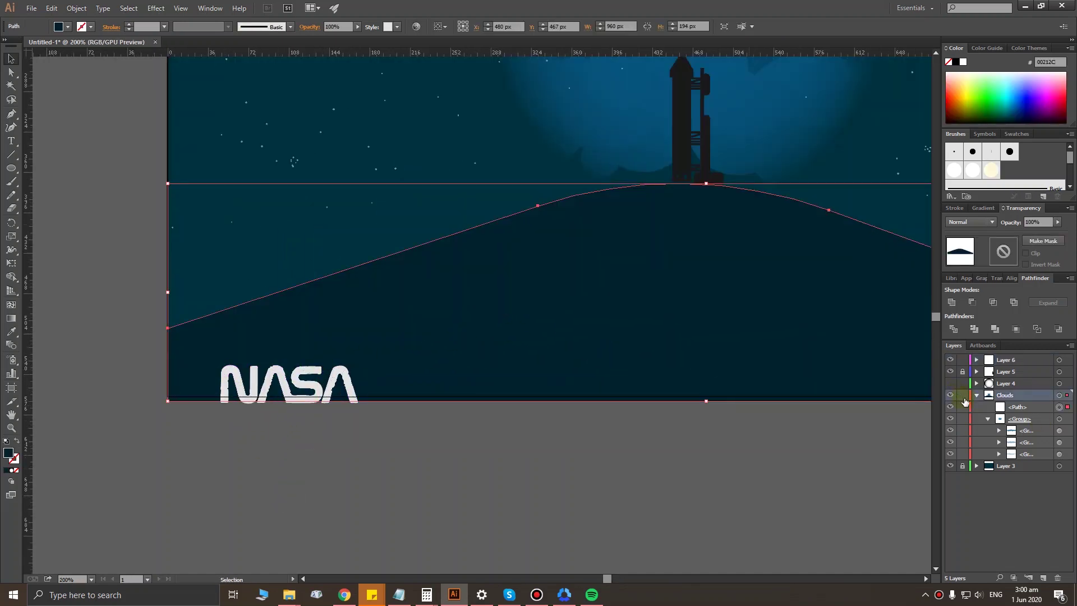
{"action": "left_click", "coordinate": [963, 395]}
{"action": "left_click", "coordinate": [303, 388]}
{"action": "left_click_drag", "start_coordinate": [303, 387], "coordinate": [316, 359]}
{"action": "left_click_drag", "start_coordinate": [370, 337], "coordinate": [345, 344]}
{"action": "key", "text": "ctrl+minus"}
{"action": "key", "text": "ctrl+minus"}
{"action": "key", "text": "ctrl+minus"}
Step: Size a vertical NASA copy along the rocket body and keep the other at bottom-left
{"action": "scroll", "coordinate": [634, 360], "scroll_direction": "up", "scroll_amount": 2, "text": "alt"}
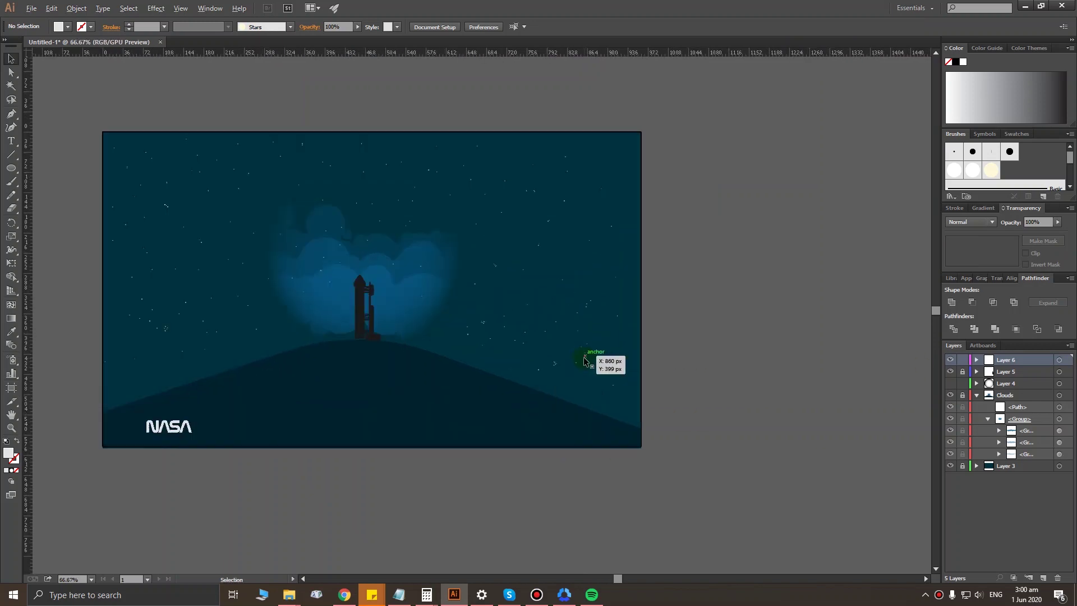
{"action": "mouse_move", "coordinate": [166, 443]}
{"action": "left_mouse_down"}
{"action": "mouse_move", "coordinate": [253, 468]}
{"action": "mouse_move", "coordinate": [469, 382]}
{"action": "left_mouse_up"}
{"action": "left_click", "coordinate": [521, 409]}
{"action": "scroll", "coordinate": [464, 367], "scroll_direction": "up", "scroll_amount": 4, "text": "alt"}
{"action": "mouse_move", "coordinate": [284, 372]}
{"action": "left_mouse_down"}
{"action": "mouse_move", "coordinate": [549, 445]}
{"action": "mouse_move", "coordinate": [511, 307]}
{"action": "mouse_move", "coordinate": [435, 191]}
{"action": "mouse_move", "coordinate": [403, 268]}
{"action": "left_mouse_up"}
{"action": "scroll", "coordinate": [403, 270], "scroll_direction": "up", "scroll_amount": 2}
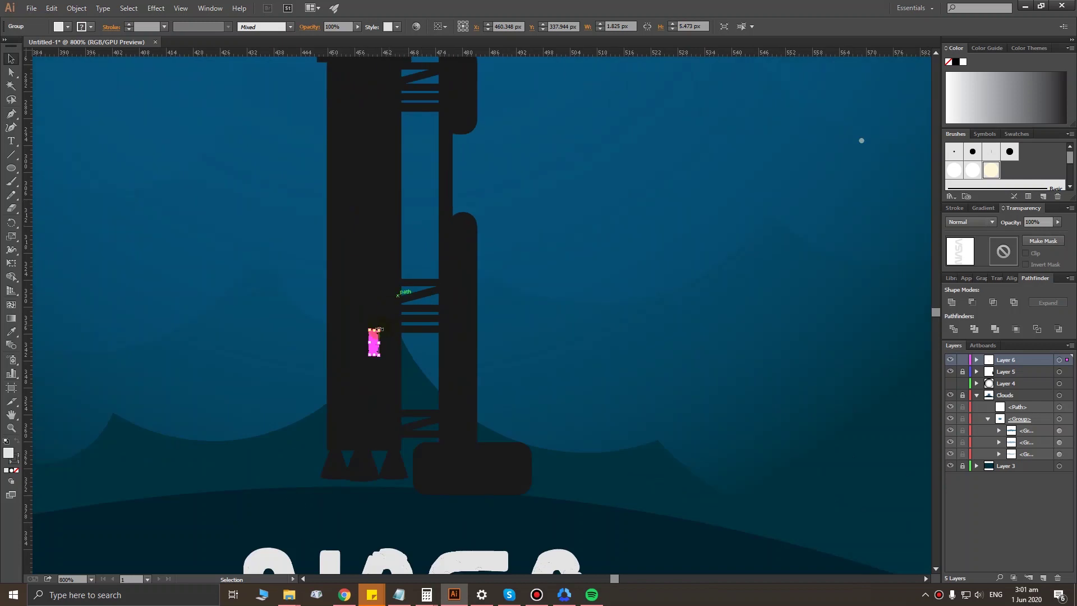
{"action": "mouse_move", "coordinate": [391, 325]}
{"action": "left_mouse_down"}
{"action": "mouse_move", "coordinate": [376, 309]}
{"action": "mouse_move", "coordinate": [357, 327]}
{"action": "left_mouse_up"}
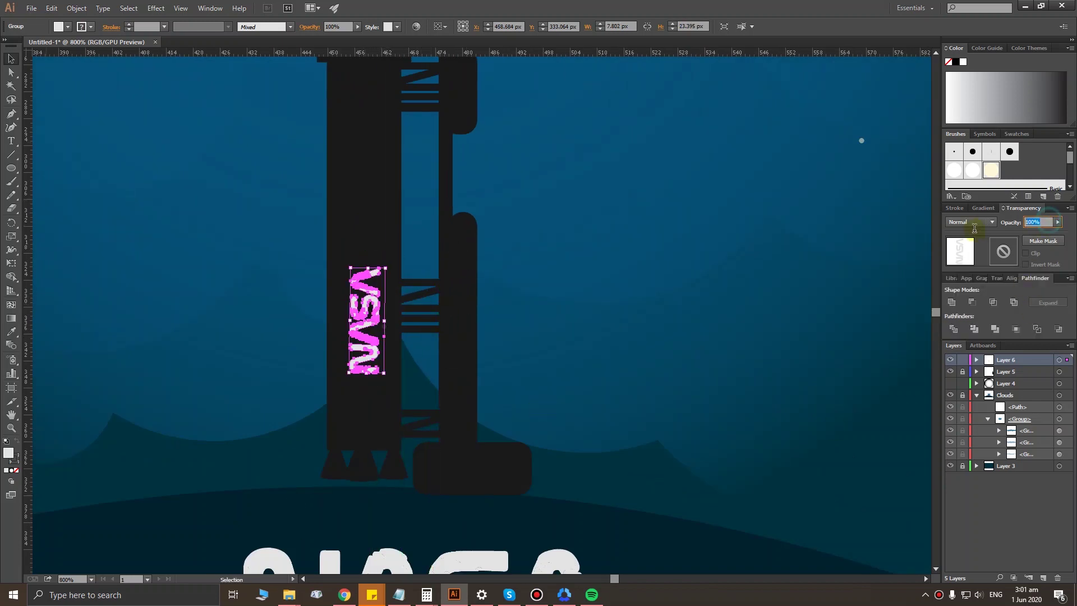
{"action": "left_click", "coordinate": [677, 334]}
{"action": "key", "text": "ctrl+0"}
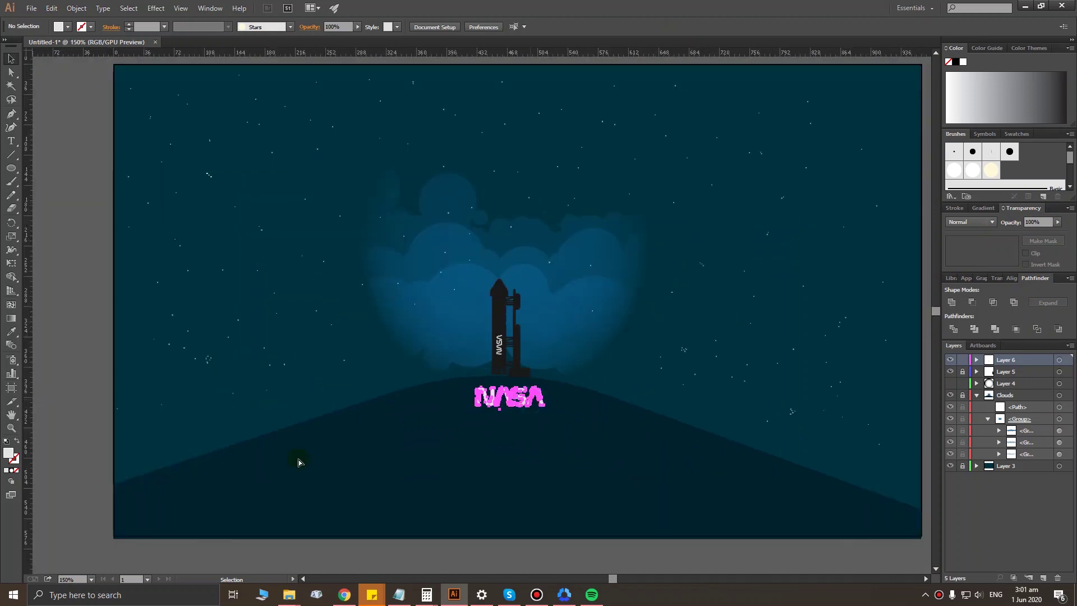
{"action": "left_click_drag", "start_coordinate": [510, 398], "coordinate": [169, 508]}
Step: Search Google Images for 'Falcon 9 logo' and copy the F9 image
{"action": "scroll", "coordinate": [521, 446], "scroll_direction": "down", "scroll_amount": 1}
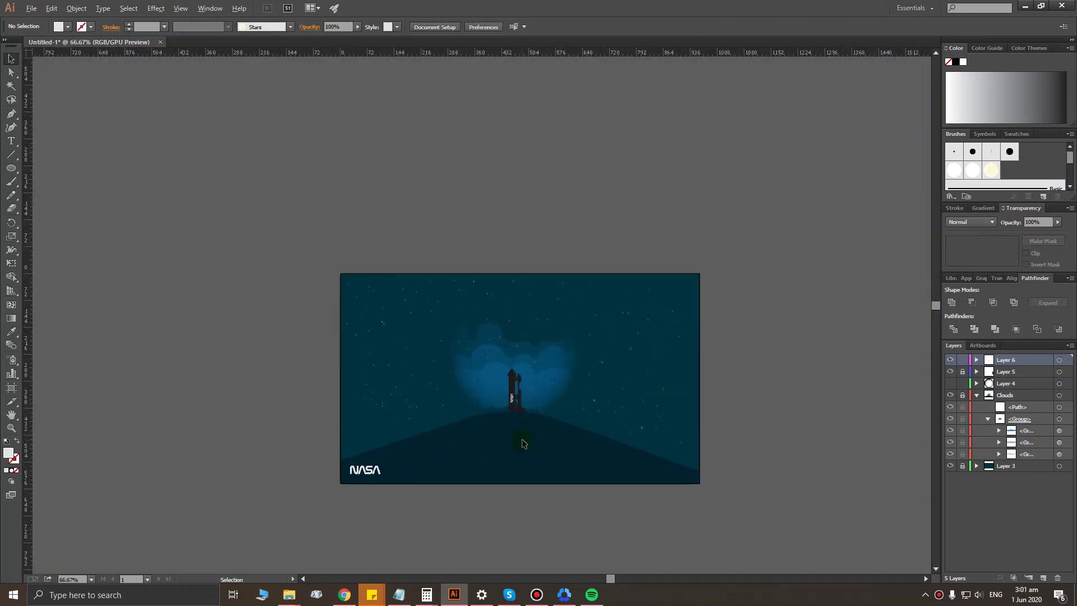
{"action": "left_click", "coordinate": [344, 596]}
{"action": "scroll", "coordinate": [337, 129], "scroll_direction": "up", "scroll_amount": 2}
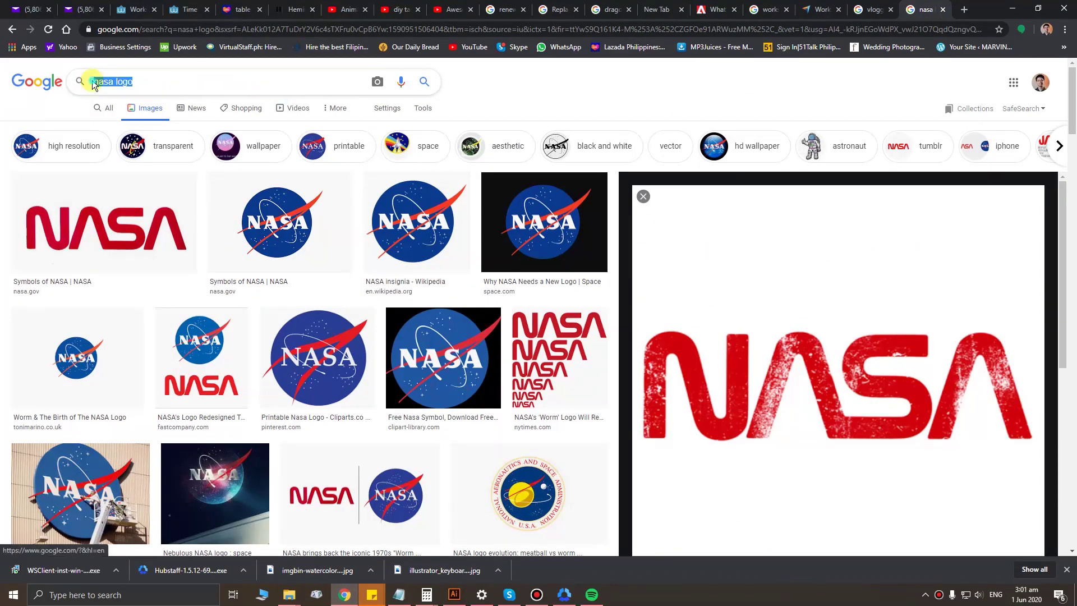
{"action": "type", "text": "Falcon 9 logo"}
{"action": "key", "text": "Return"}
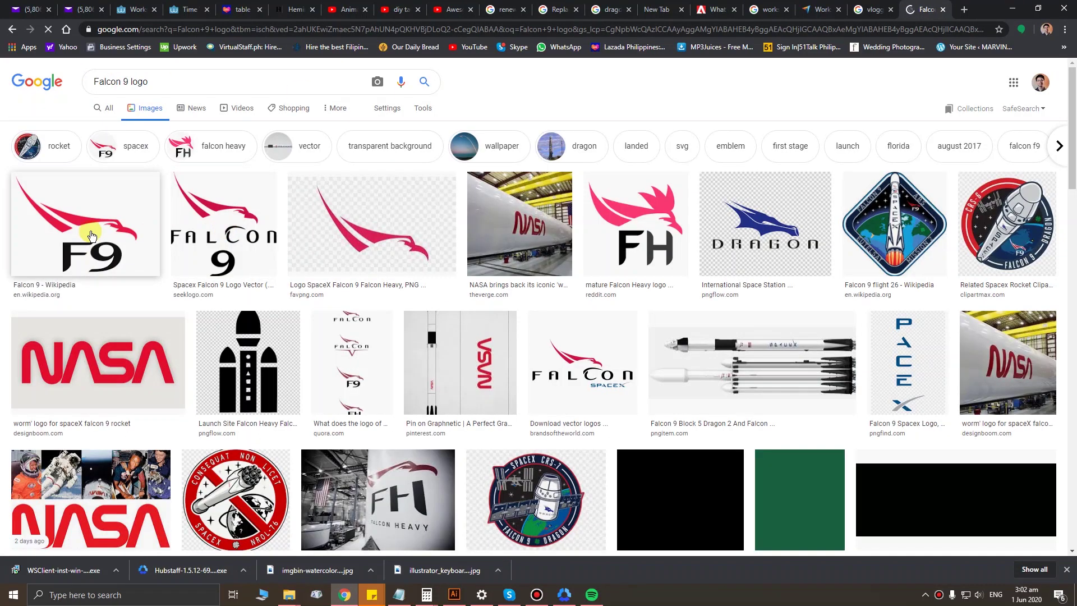
{"action": "left_click", "coordinate": [92, 235]}
{"action": "right_click", "coordinate": [806, 290]}
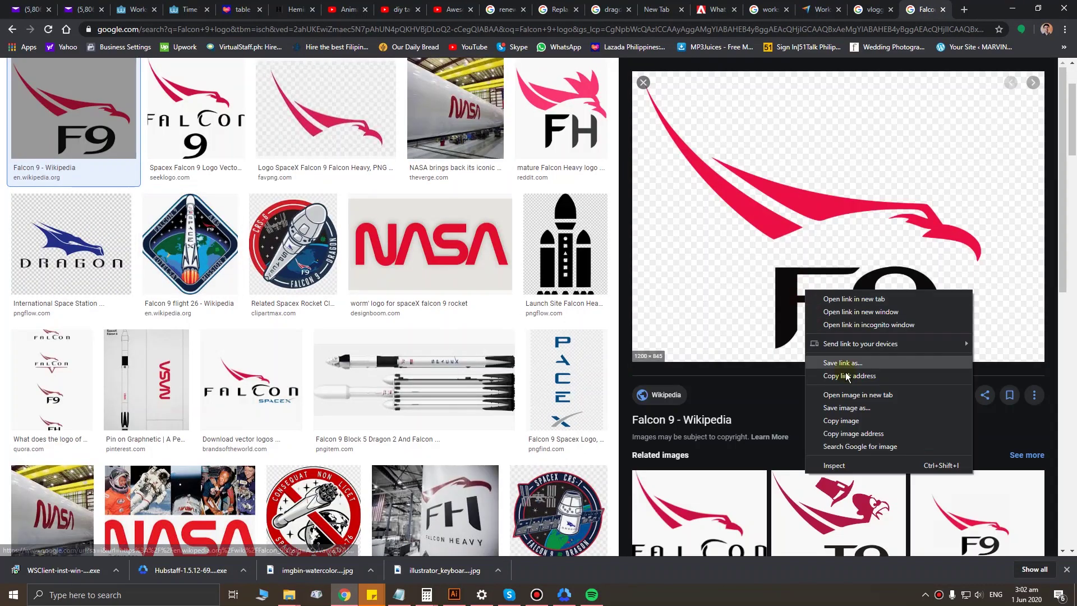
{"action": "key", "text": "alt+Tab"}
{"action": "key", "text": "ctrl+v"}
Step: Paste the F9 logo image into Illustrator onto empty canvas at the left
{"action": "key", "text": "ctrl+z"}
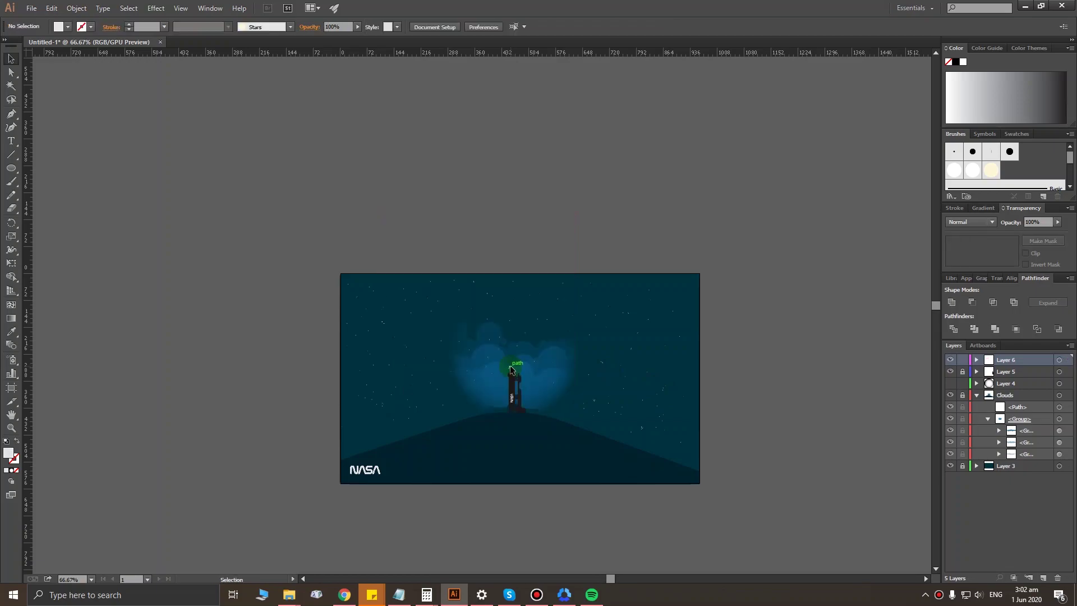
{"action": "key", "text": "alt+Tab"}
{"action": "left_click", "coordinate": [836, 408]}
{"action": "key", "text": "alt+Tab"}
{"action": "key", "text": "ctrl+v"}
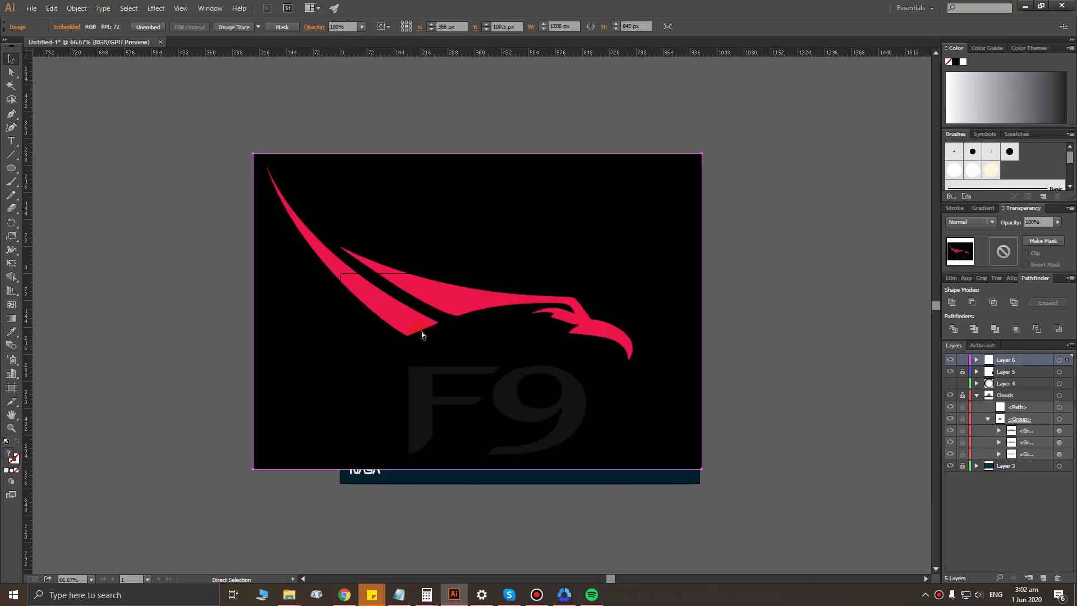
{"action": "left_click_drag", "start_coordinate": [422, 335], "coordinate": [221, 350]}
Step: Image Trace the F9 logo in Color mode
{"action": "left_click", "coordinate": [230, 29]}
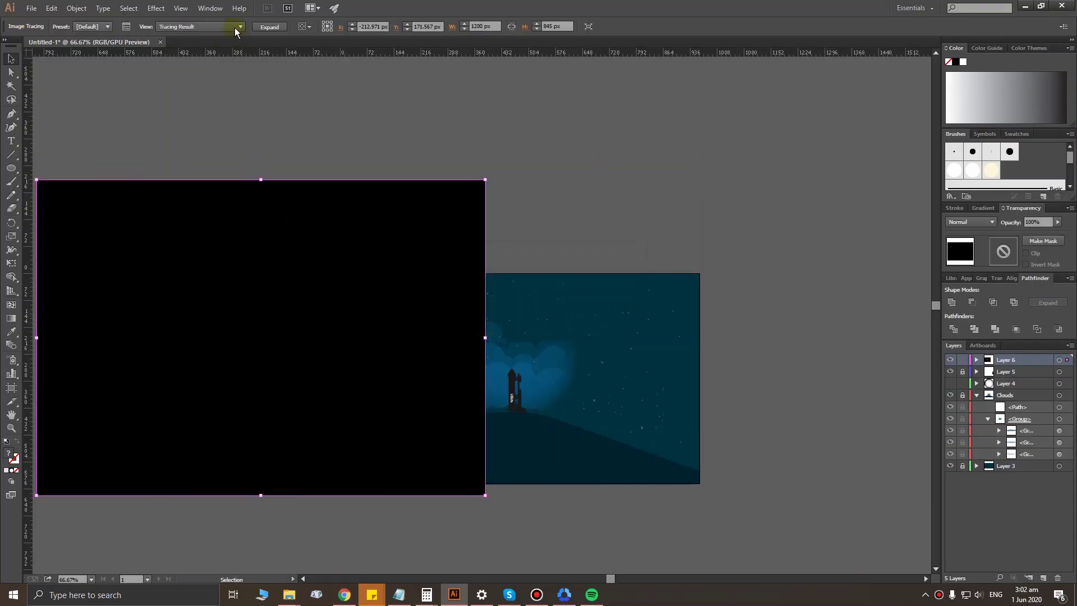
{"action": "key", "text": "ctrl+z"}
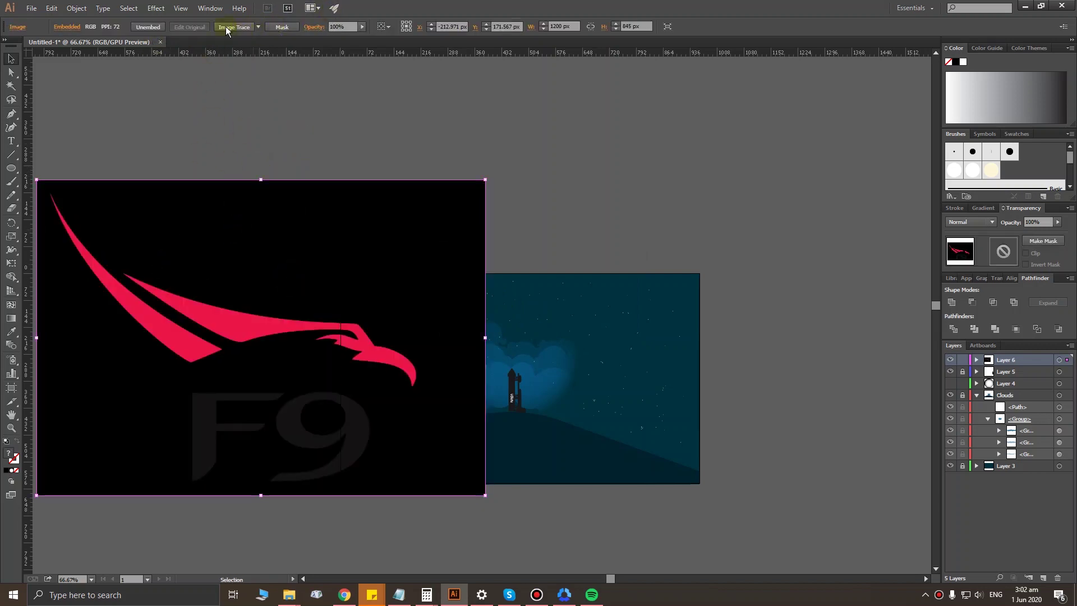
{"action": "left_click", "coordinate": [250, 30]}
{"action": "left_click", "coordinate": [126, 26]}
{"action": "left_click", "coordinate": [474, 207]}
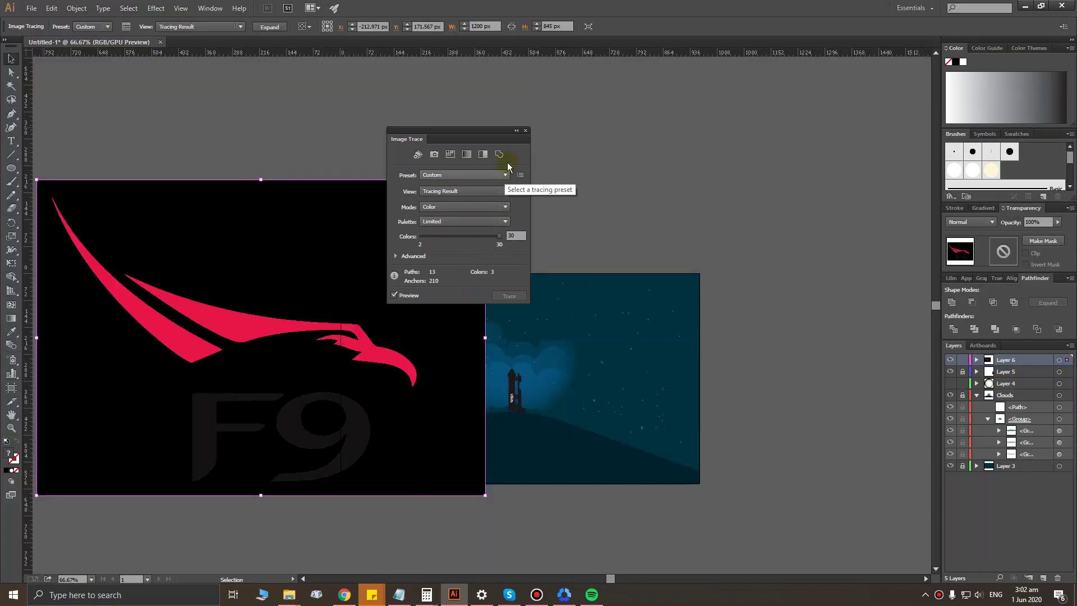
{"action": "left_click", "coordinate": [302, 29]}
Step: Expand and ungroup the F9 trace, deleting its black background and the 9's inner oval
{"action": "left_click", "coordinate": [269, 27]}
{"action": "right_click", "coordinate": [300, 226]}
{"action": "left_click", "coordinate": [336, 288]}
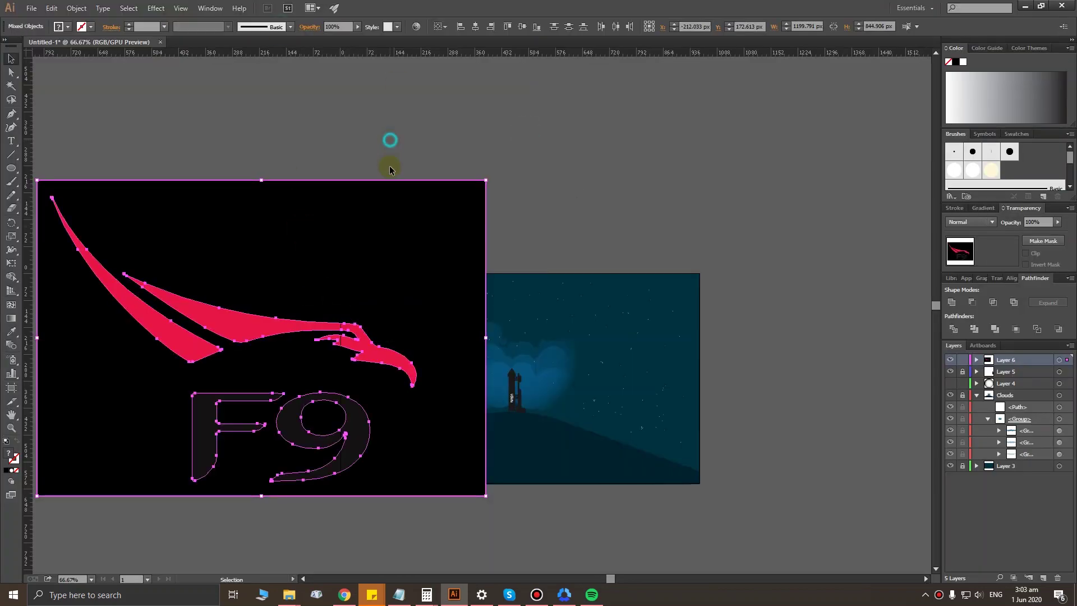
{"action": "left_click", "coordinate": [392, 278]}
{"action": "key", "text": "Delete"}
{"action": "left_click", "coordinate": [308, 419]}
{"action": "key", "text": "Delete"}
{"action": "left_click", "coordinate": [211, 433]}
Step: Fill the F and 9 letters white and fit the artboard in the window
{"action": "left_click", "coordinate": [337, 426], "text": "shift"}
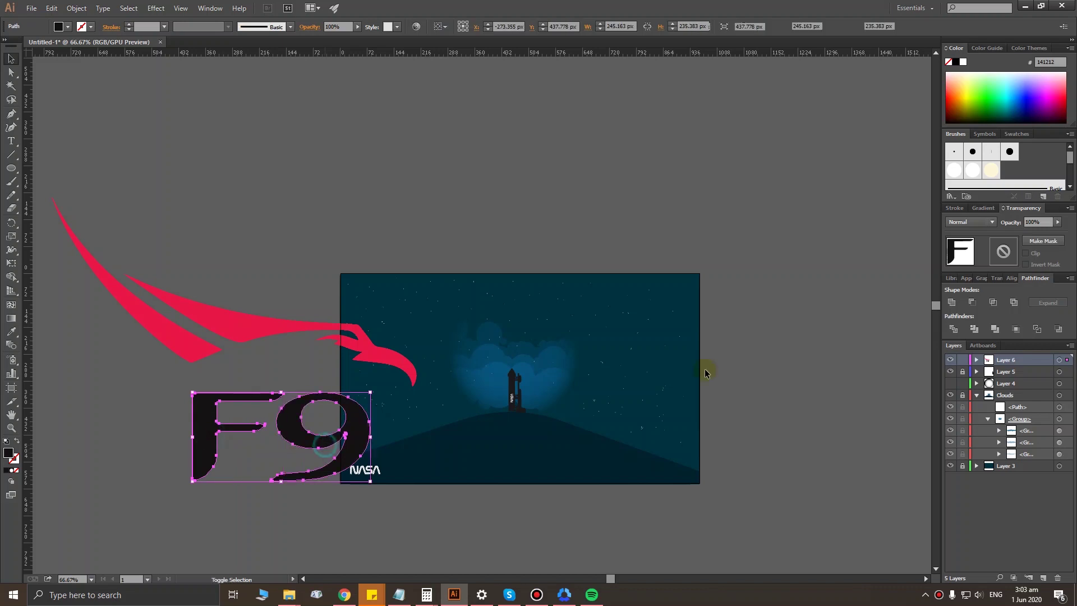
{"action": "left_click", "coordinate": [954, 61]}
{"action": "left_click", "coordinate": [965, 63]}
{"action": "left_click", "coordinate": [191, 318]}
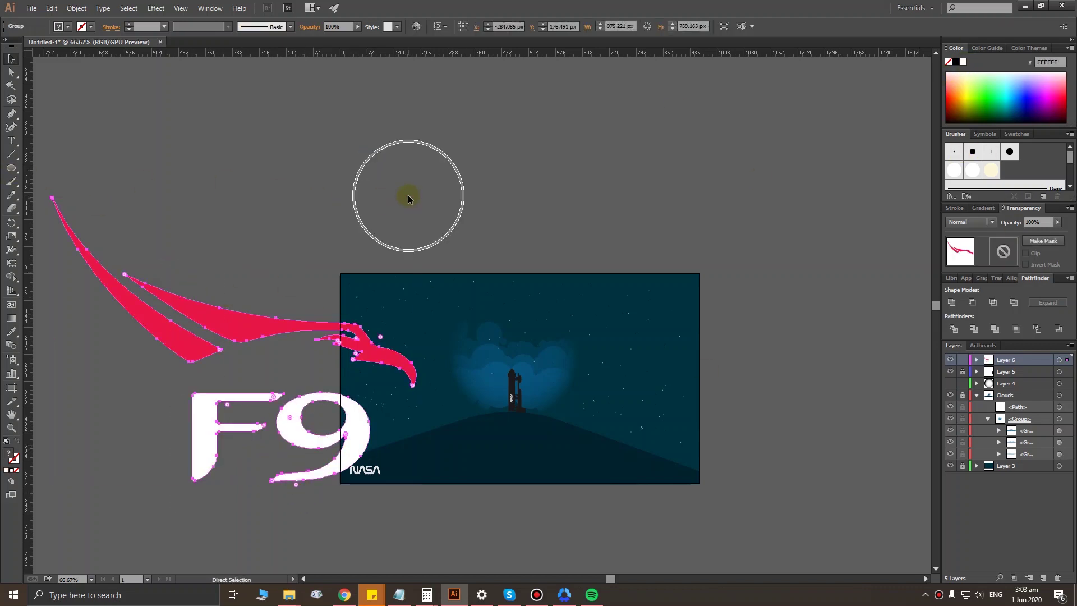
{"action": "key", "text": "ctrl+0"}
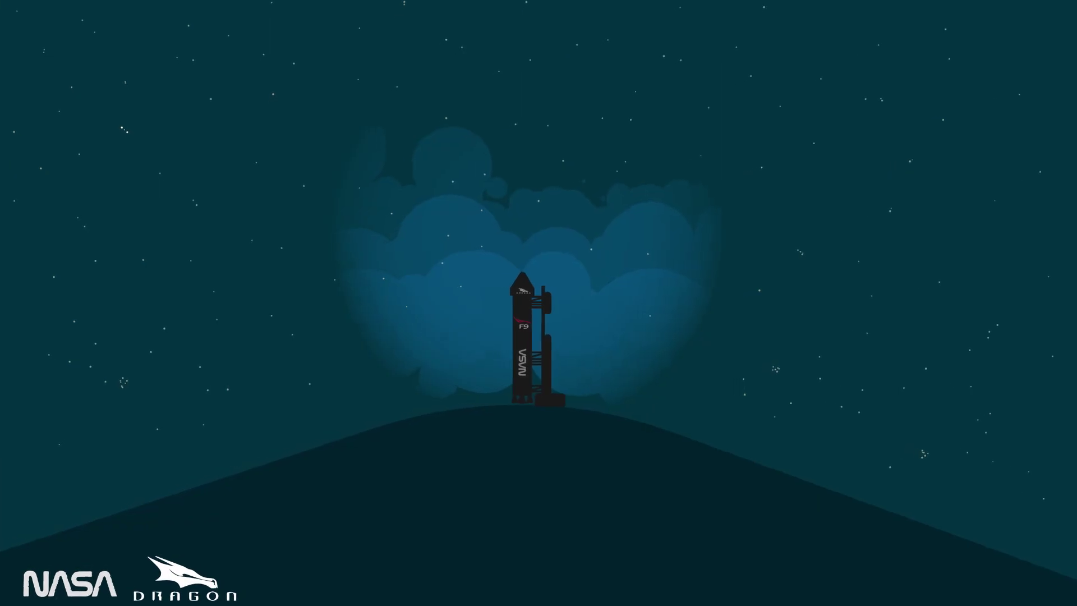